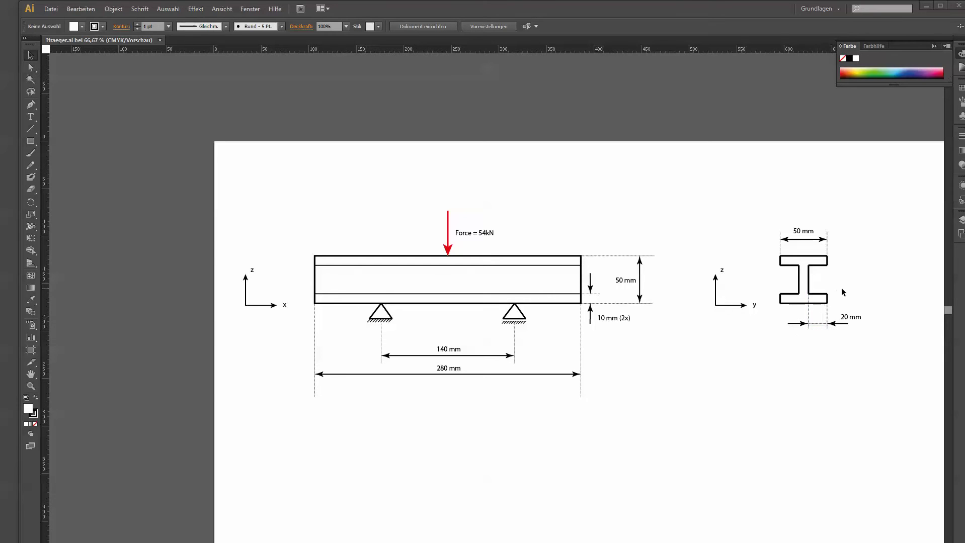
Examine the dimensions of the I-beam cross-section in the beam drawing.
{"action": "scroll", "coordinate": [833, 282], "scroll_direction": "up", "scroll_amount": 3, "text": "alt"}
{"action": "scroll", "coordinate": [833, 282], "scroll_direction": "up", "scroll_amount": 1, "text": "alt"}
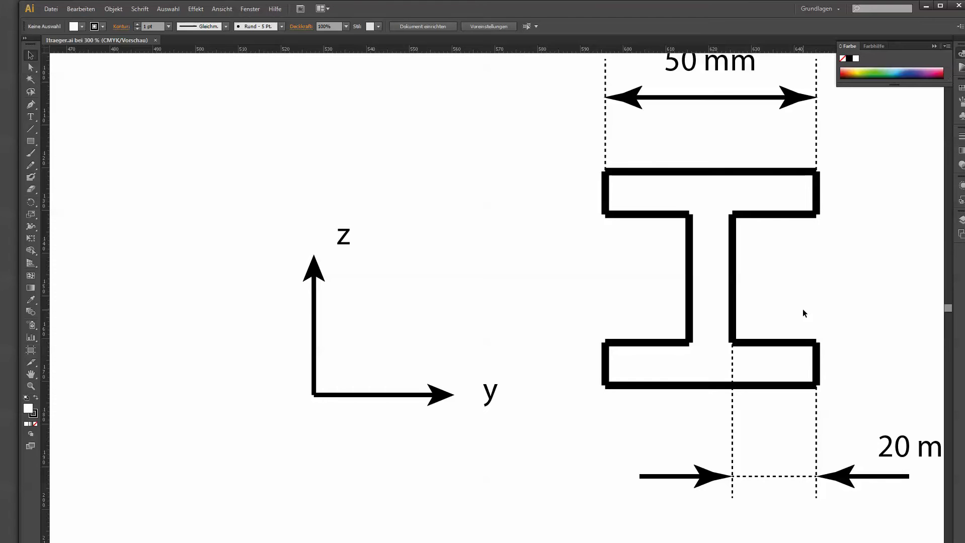
{"action": "scroll", "coordinate": [794, 302], "scroll_direction": "down", "scroll_amount": 1, "text": "alt"}
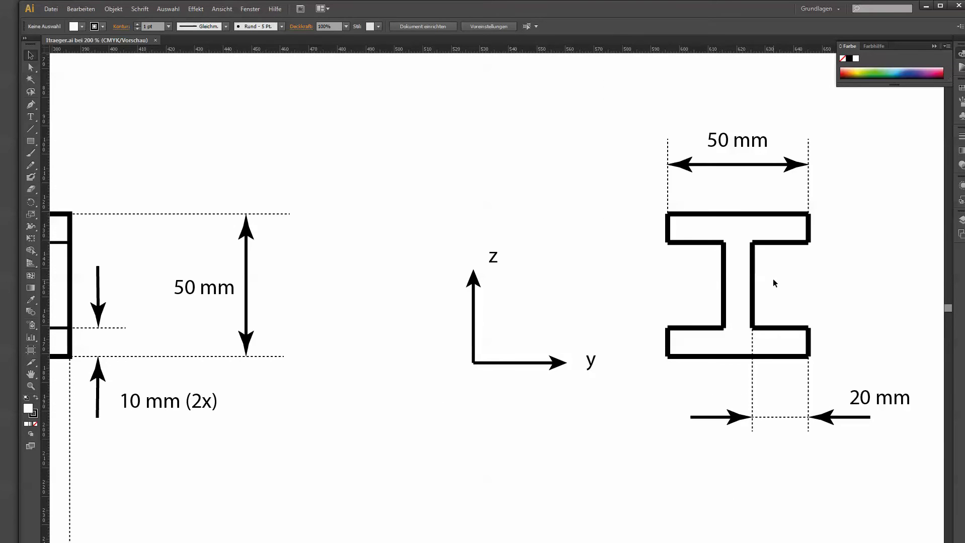
{"action": "scroll", "coordinate": [778, 268], "scroll_direction": "down", "scroll_amount": 2, "text": "alt"}
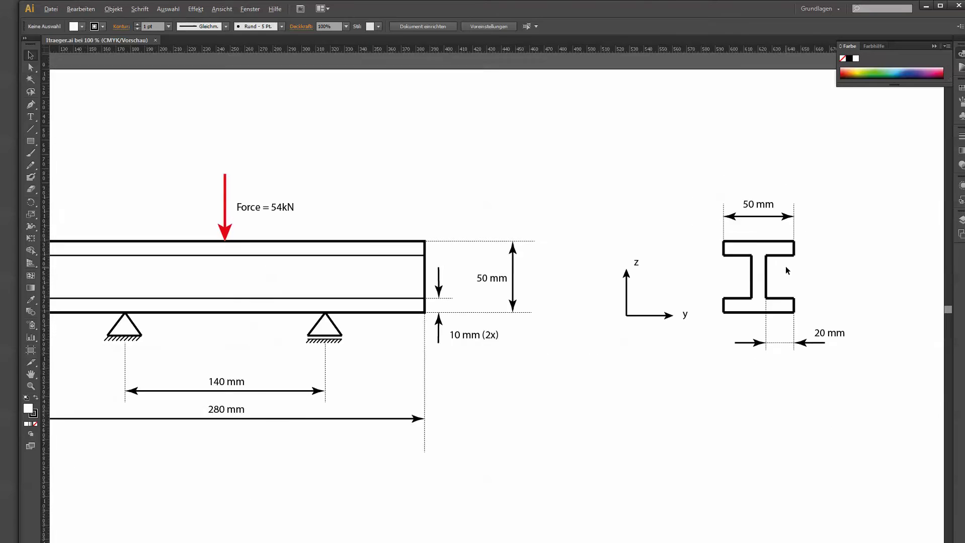
{"action": "scroll", "coordinate": [787, 266], "scroll_direction": "up", "scroll_amount": 1, "text": "alt"}
{"action": "scroll", "coordinate": [790, 265], "scroll_direction": "up", "scroll_amount": 1, "text": "alt"}
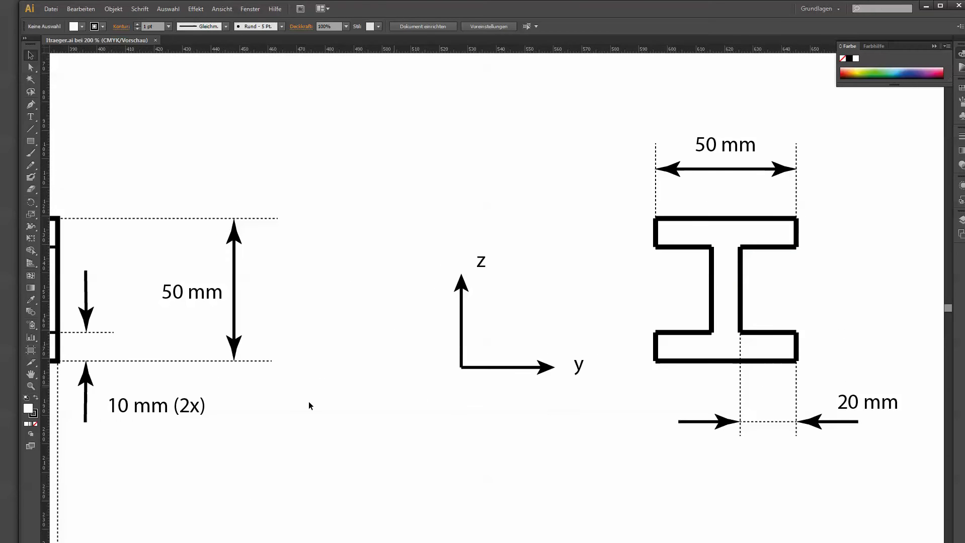
Switch to HyperWorks and expand the model's entity folders, leaving only the assembly hierarchy collapsed.
{"action": "key", "text": "alt+Tab"}
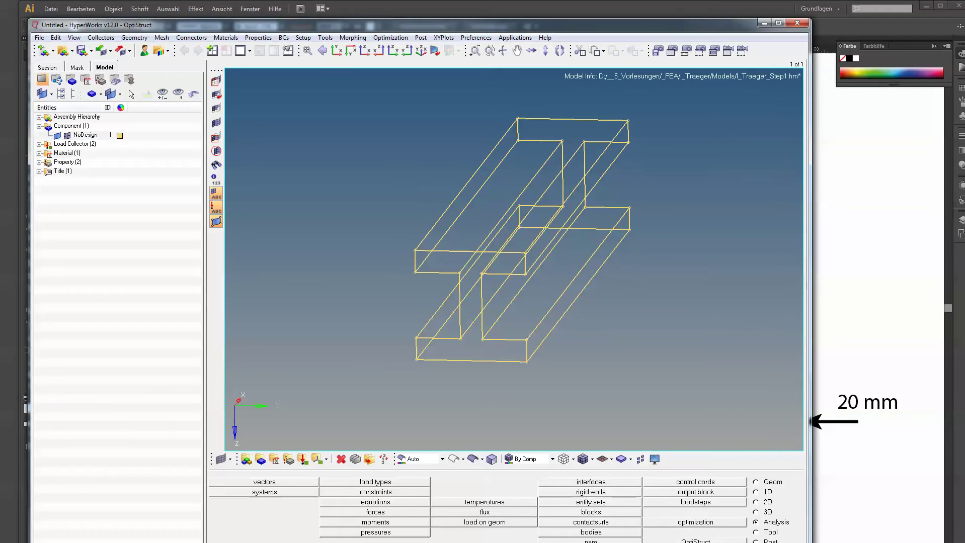
{"action": "left_click_drag", "start_coordinate": [516, 26], "coordinate": [537, 10]}
{"action": "right_click", "coordinate": [115, 170]}
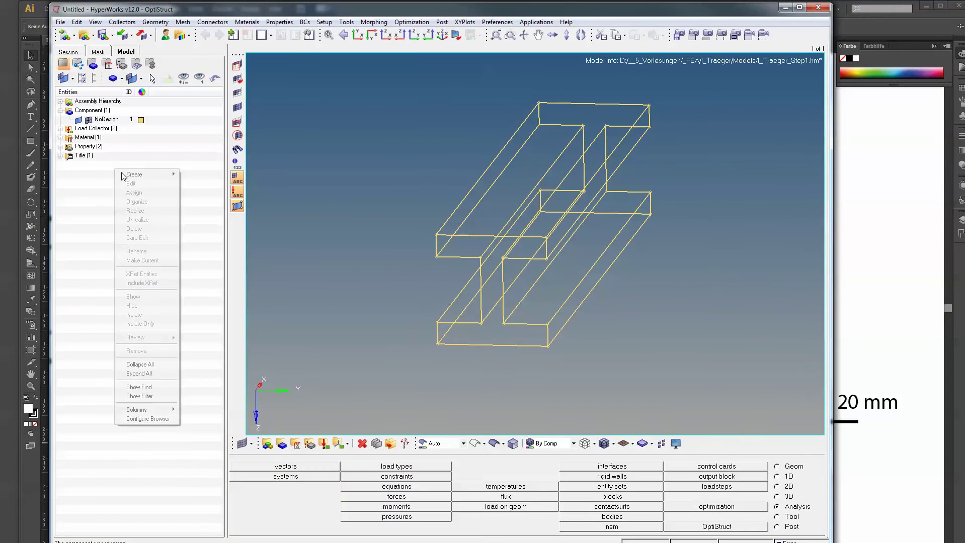
{"action": "left_click", "coordinate": [139, 374]}
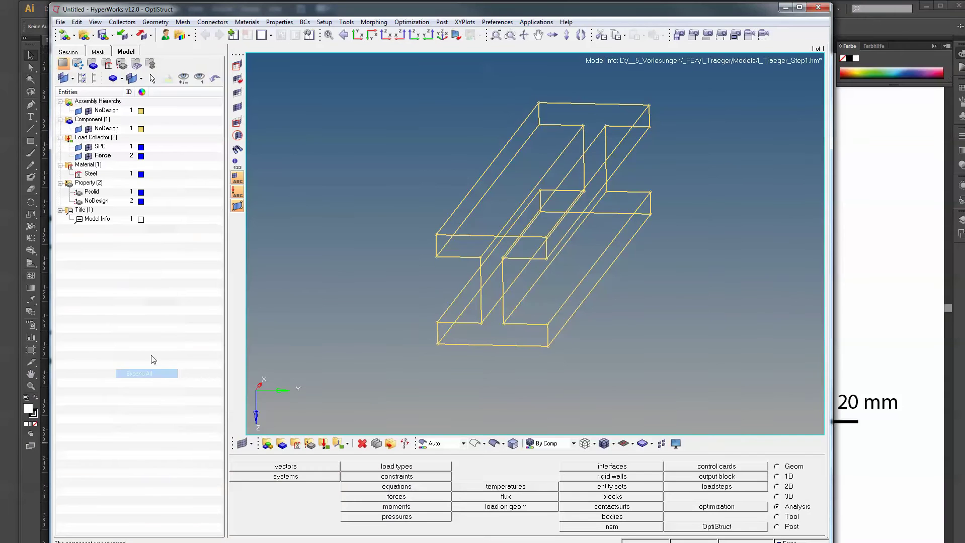
{"action": "left_click", "coordinate": [59, 119]}
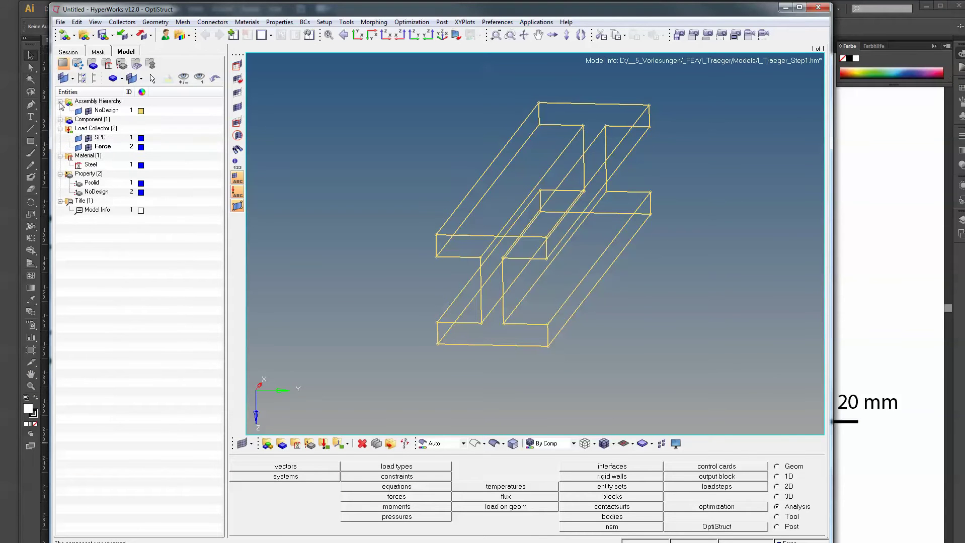
{"action": "left_click", "coordinate": [60, 101]}
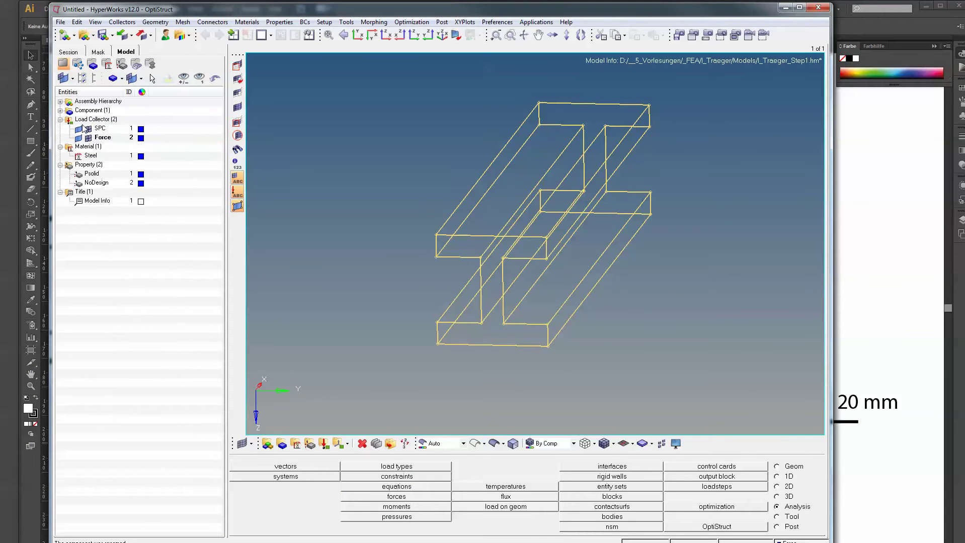
{"action": "left_click", "coordinate": [59, 110]}
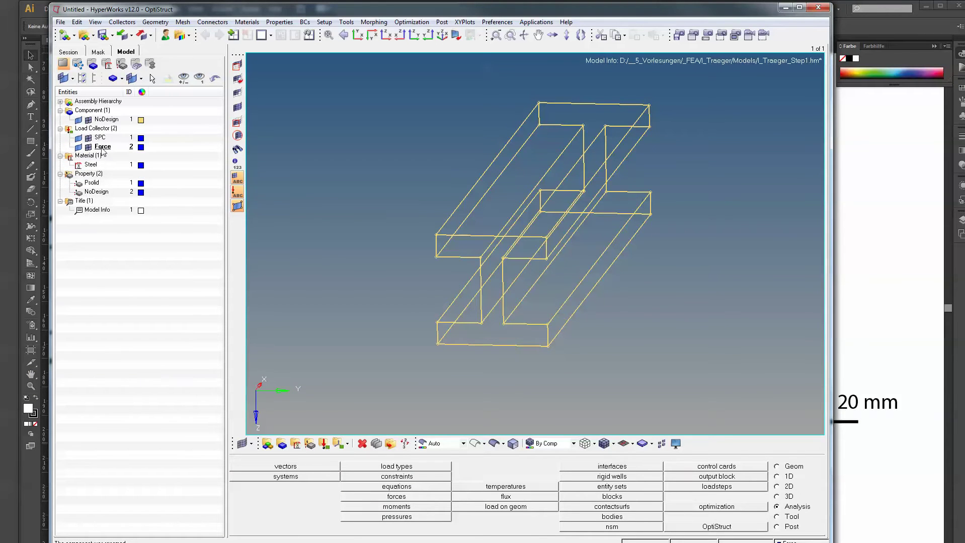
Set the Force load collector's colour to red and collapse the Title folder.
{"action": "left_click", "coordinate": [141, 147]}
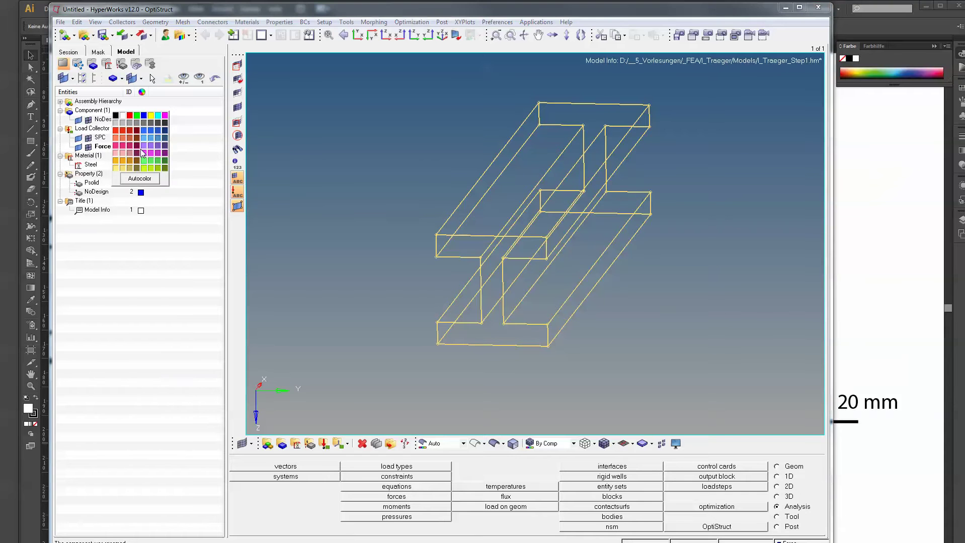
{"action": "left_click", "coordinate": [116, 132]}
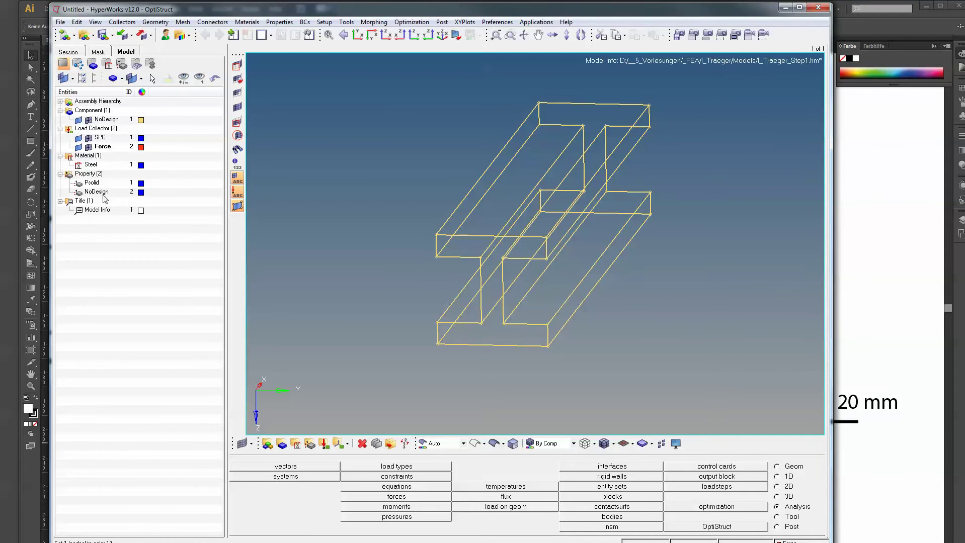
{"action": "left_click", "coordinate": [60, 201]}
Review the card of the Steel material, adjusting the program window so that it fits the screen.
{"action": "right_click", "coordinate": [89, 165]}
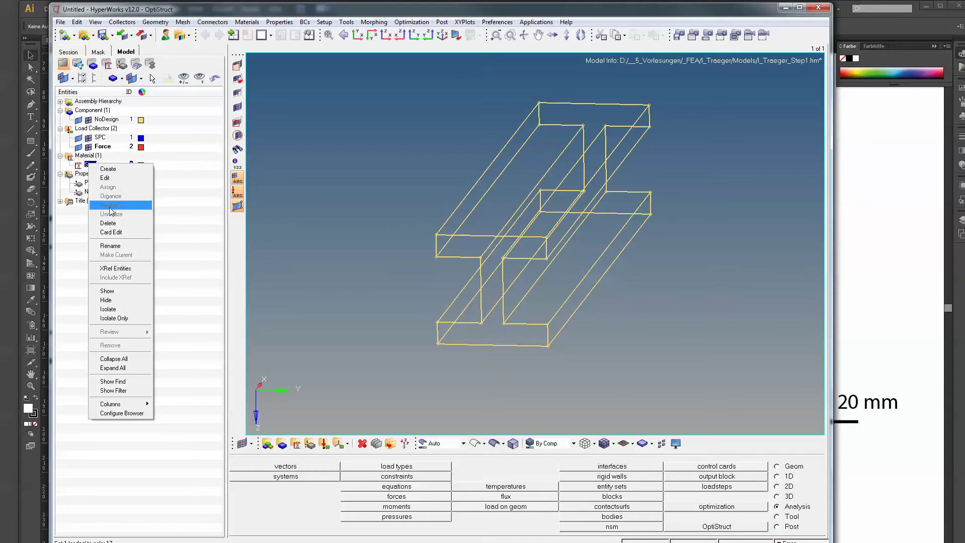
{"action": "left_click", "coordinate": [129, 234]}
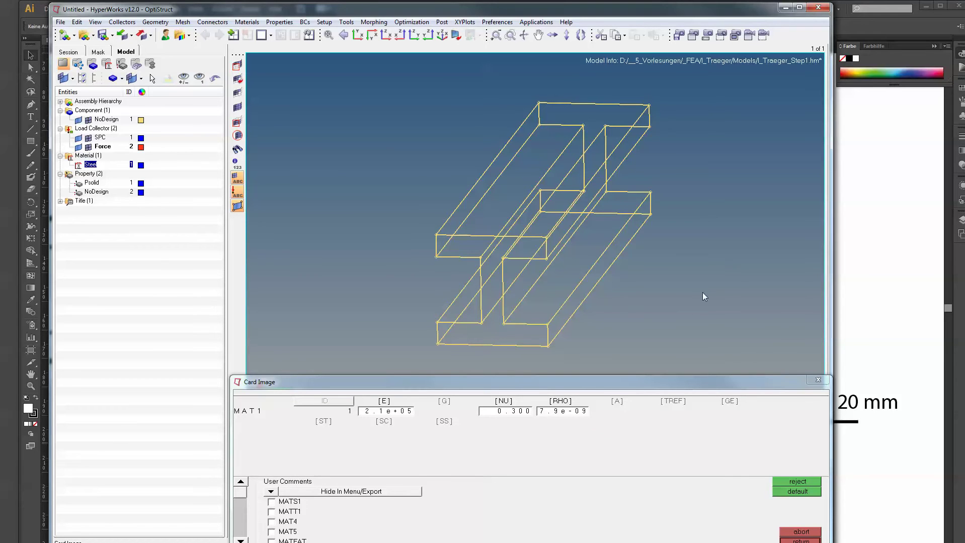
{"action": "left_click_drag", "start_coordinate": [633, 13], "coordinate": [634, 8]}
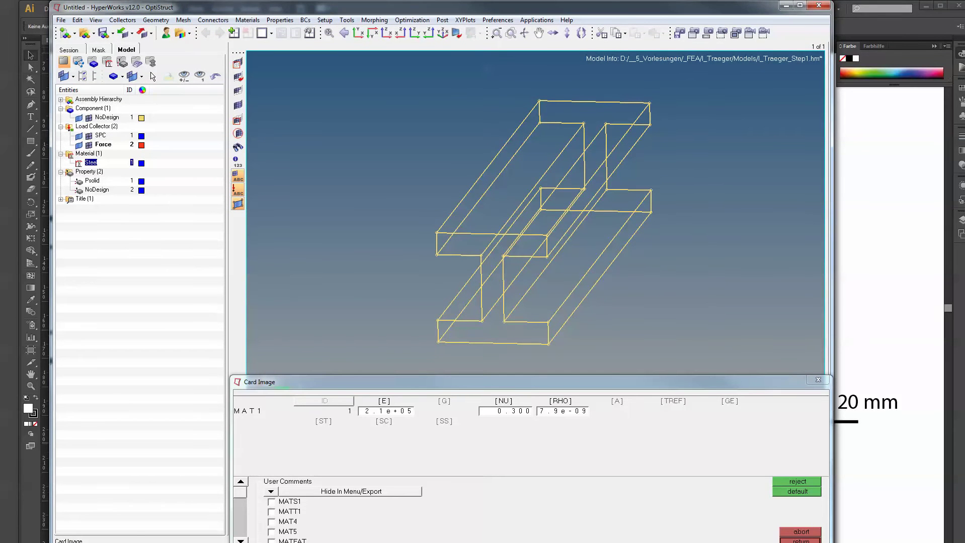
{"action": "left_click_drag", "start_coordinate": [51, 542], "coordinate": [59, 535]}
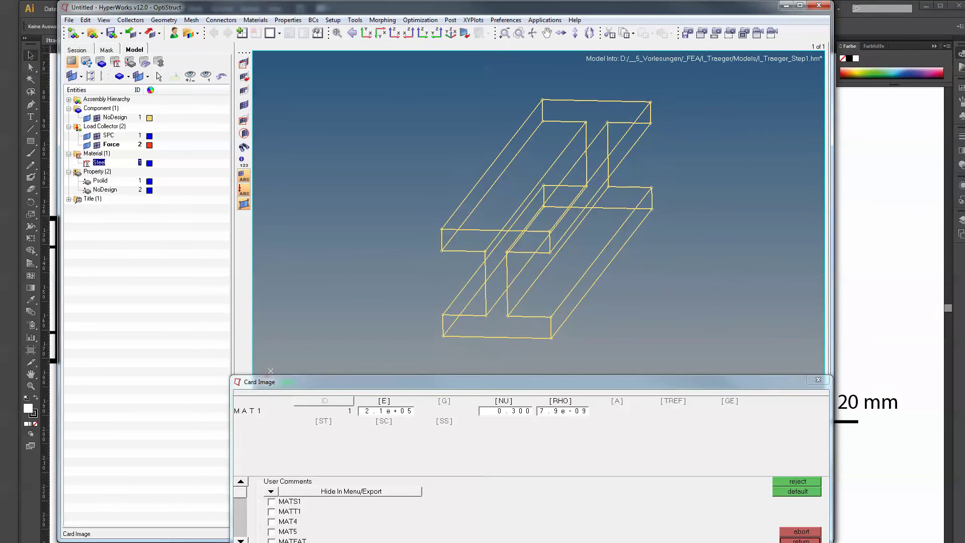
{"action": "left_click", "coordinate": [797, 541]}
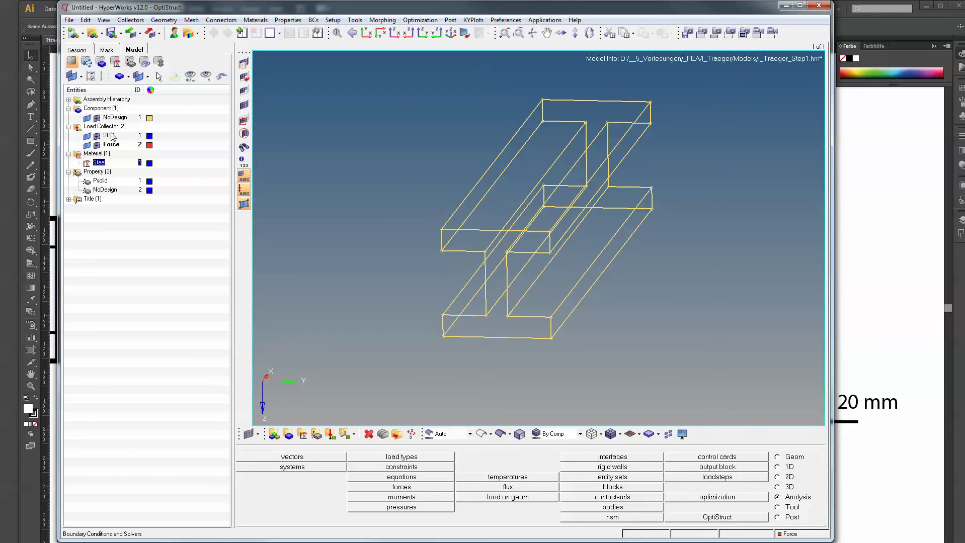
Rename the Psolid property as Design.
{"action": "left_click", "coordinate": [121, 118]}
{"action": "left_click", "coordinate": [100, 181]}
{"action": "right_click", "coordinate": [101, 180]}
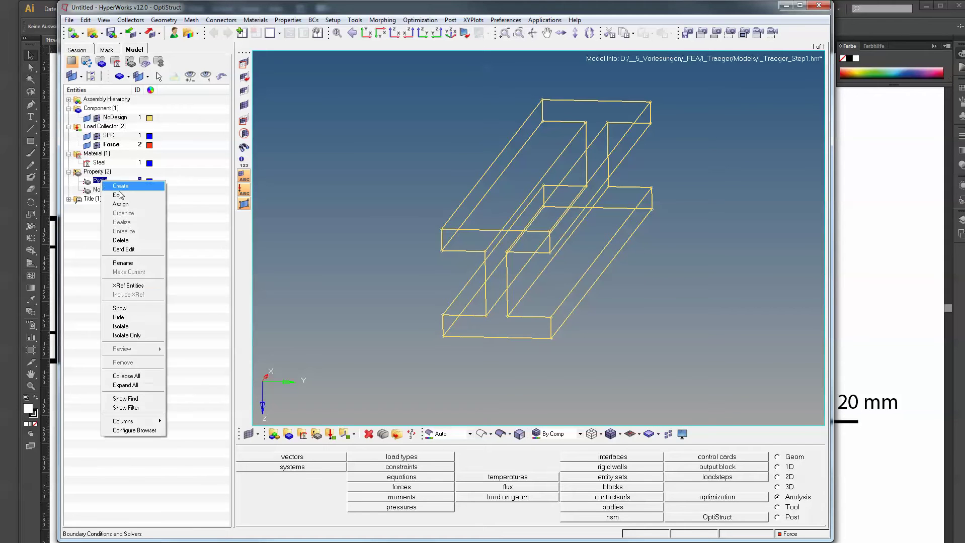
{"action": "left_click", "coordinate": [153, 263]}
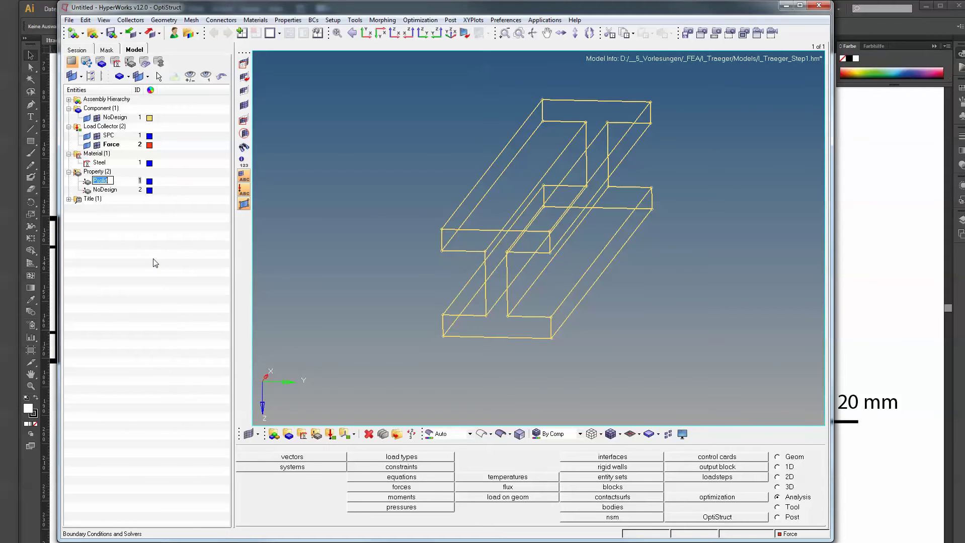
{"action": "type", "text": "Design"}
{"action": "key", "text": "Return"}
{"action": "left_click", "coordinate": [143, 249]}
Display the I-beam geometry as shaded surfaces with edges and inspect its end profile.
{"action": "left_click", "coordinate": [114, 118]}
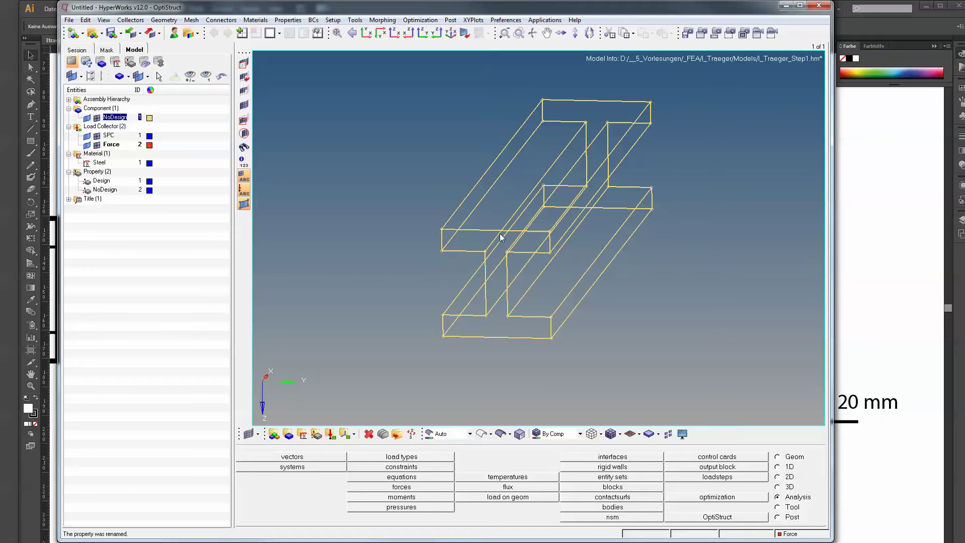
{"action": "left_click_drag", "start_coordinate": [597, 219], "coordinate": [506, 274], "text": "ctrl"}
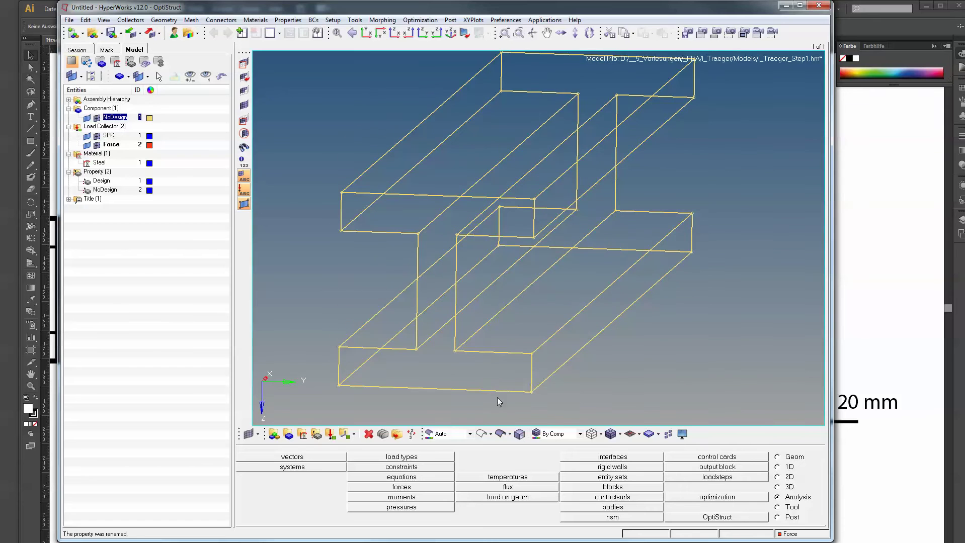
{"action": "left_click", "coordinate": [499, 434]}
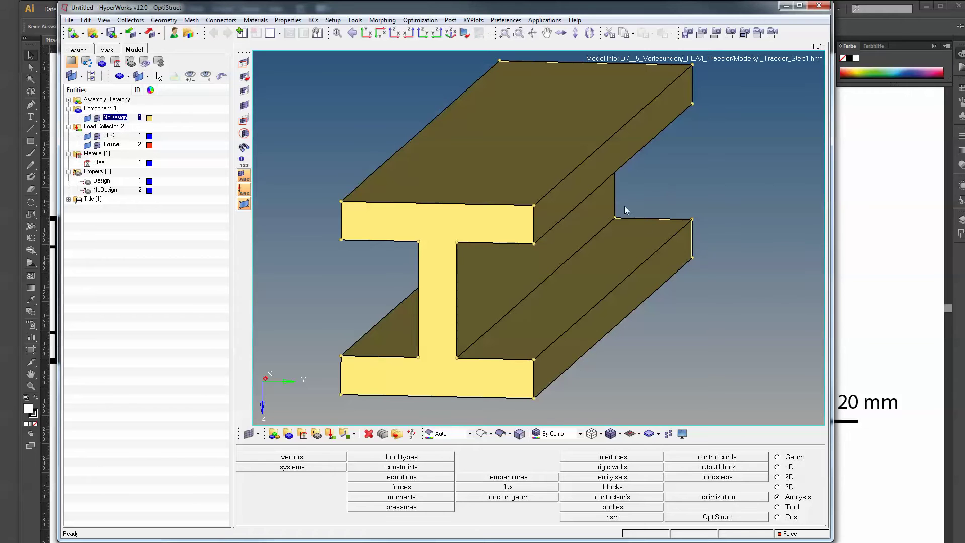
{"action": "scroll", "coordinate": [632, 231], "scroll_direction": "up", "scroll_amount": 3}
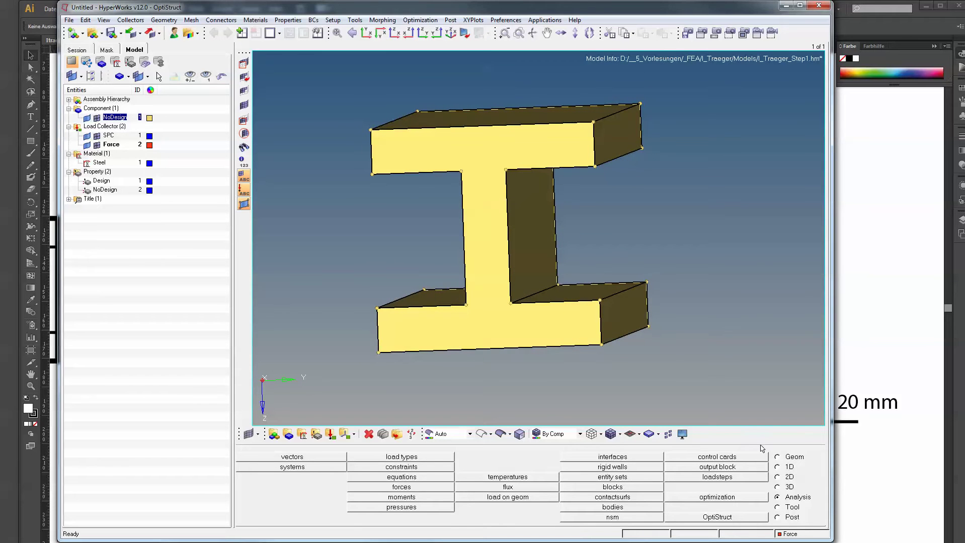
Create a component named DesignSpace with the Design property and the Steel material assigned.
{"action": "right_click", "coordinate": [168, 228]}
{"action": "mouse_move", "coordinate": [187, 229]}
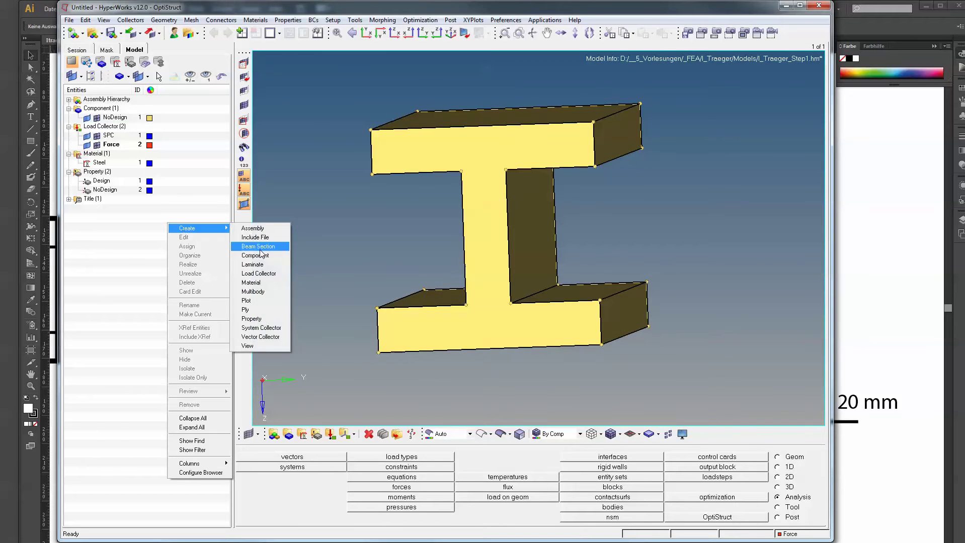
{"action": "left_click", "coordinate": [274, 257]}
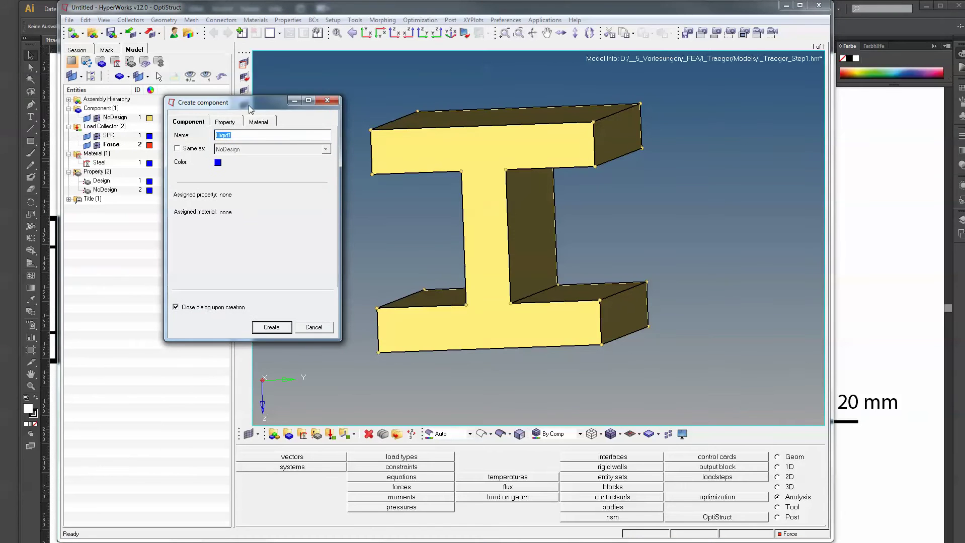
{"action": "type", "text": "DesignSpace"}
{"action": "left_click", "coordinate": [230, 121]}
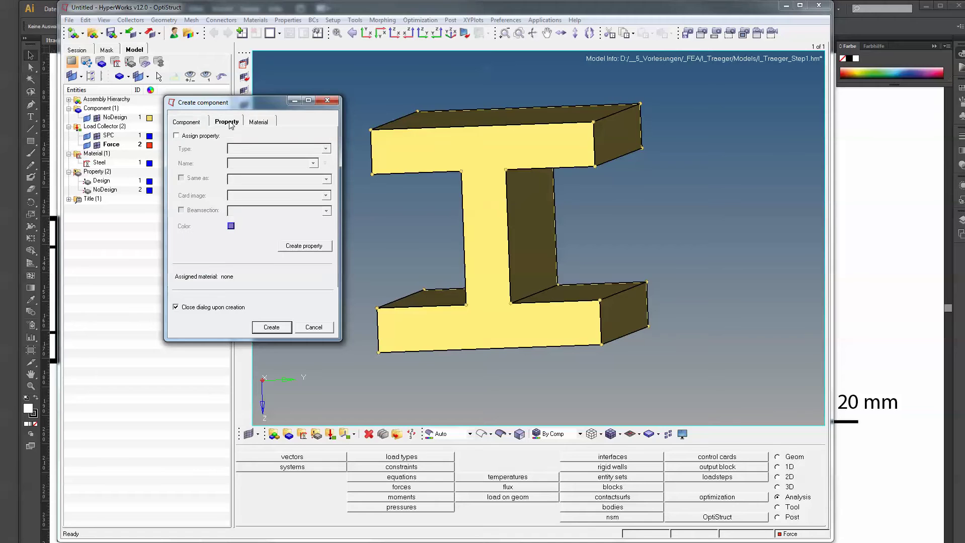
{"action": "left_click", "coordinate": [212, 136]}
{"action": "left_click", "coordinate": [258, 122]}
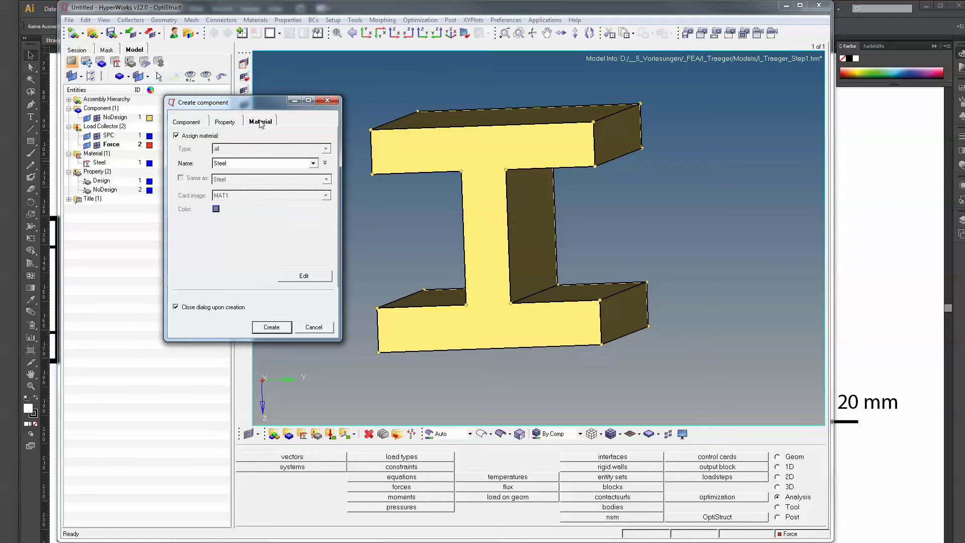
{"action": "left_click", "coordinate": [228, 122]}
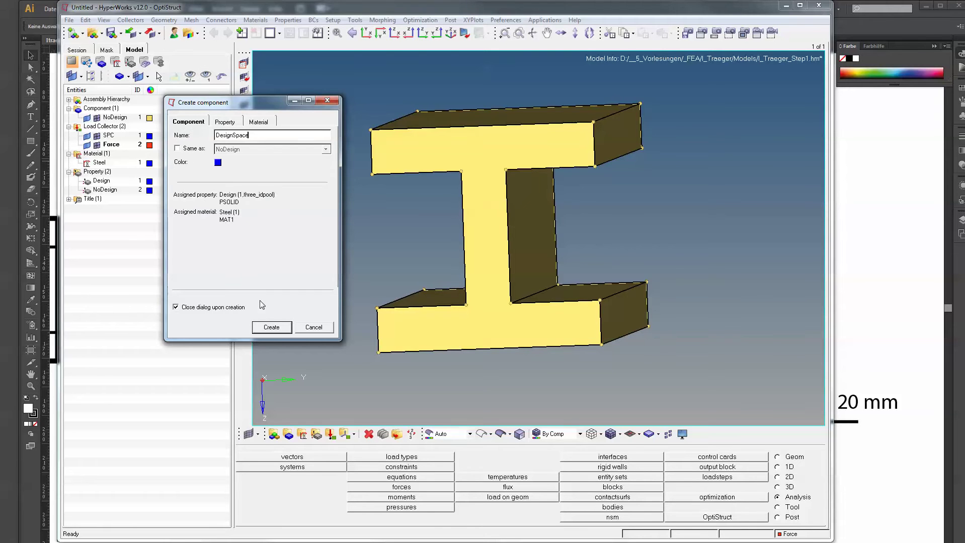
{"action": "left_click", "coordinate": [272, 327]}
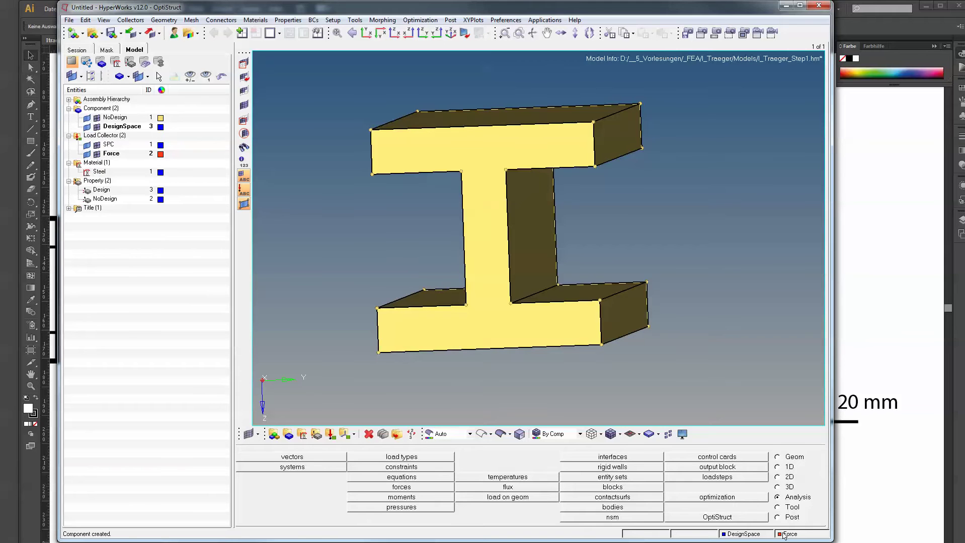
Create a straight line in DesignSpace between the facing outer corners of the upper and lower flanges at the beam's near end.
{"action": "left_click", "coordinate": [785, 459]}
{"action": "left_click", "coordinate": [432, 457]}
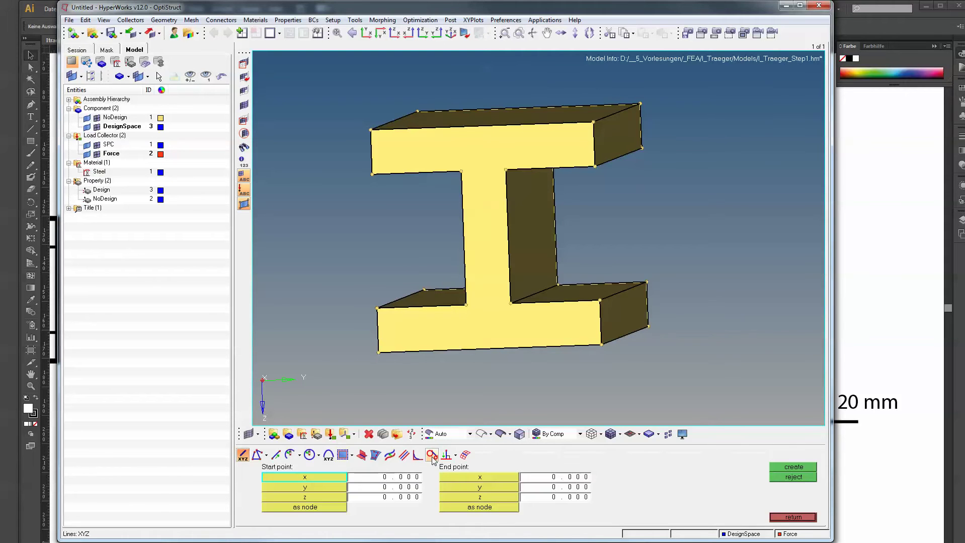
{"action": "left_click", "coordinate": [257, 456]}
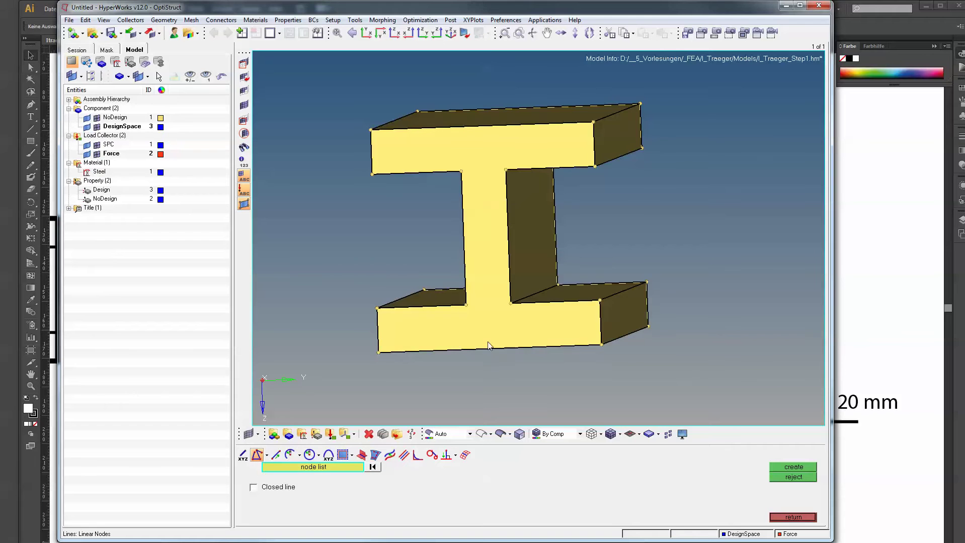
{"action": "left_click_drag", "start_coordinate": [489, 344], "coordinate": [517, 311], "text": "ctrl"}
{"action": "scroll", "coordinate": [517, 311], "scroll_direction": "down", "scroll_amount": 1, "text": "ctrl"}
{"action": "mouse_move", "coordinate": [517, 312]}
{"action": "right_mouse_down", "text": "ctrl"}
{"action": "mouse_move", "coordinate": [560, 282]}
{"action": "mouse_move", "coordinate": [534, 312]}
{"action": "right_mouse_up", "text": "ctrl"}
{"action": "scroll", "coordinate": [522, 303], "scroll_direction": "up", "scroll_amount": 1, "text": "ctrl"}
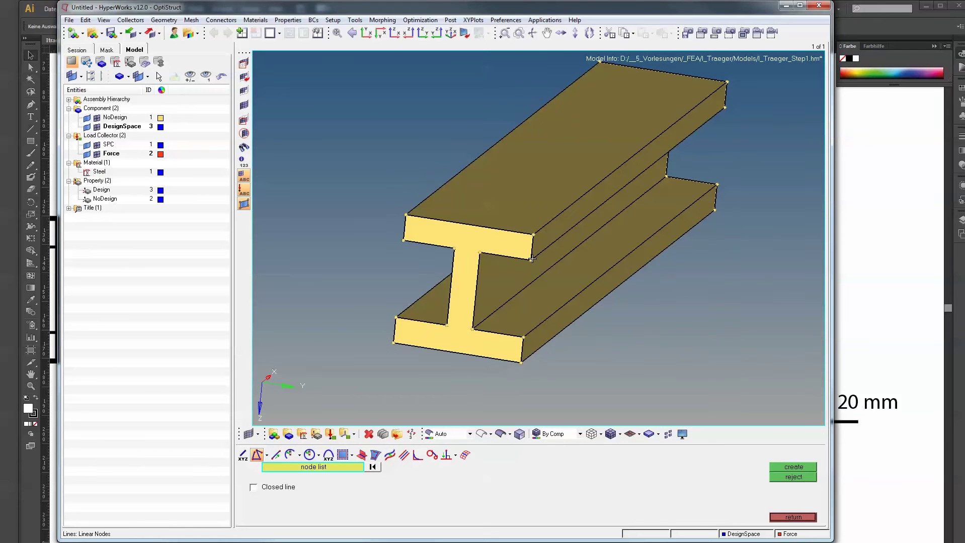
{"action": "scroll", "coordinate": [528, 275], "scroll_direction": "up", "scroll_amount": 3, "text": "ctrl"}
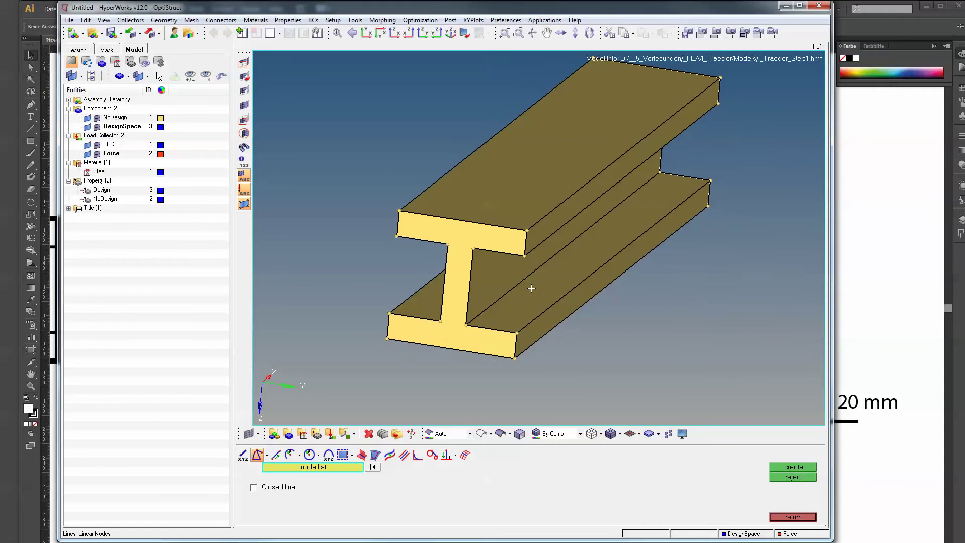
{"action": "right_click_drag", "start_coordinate": [533, 273], "coordinate": [508, 241], "text": "ctrl"}
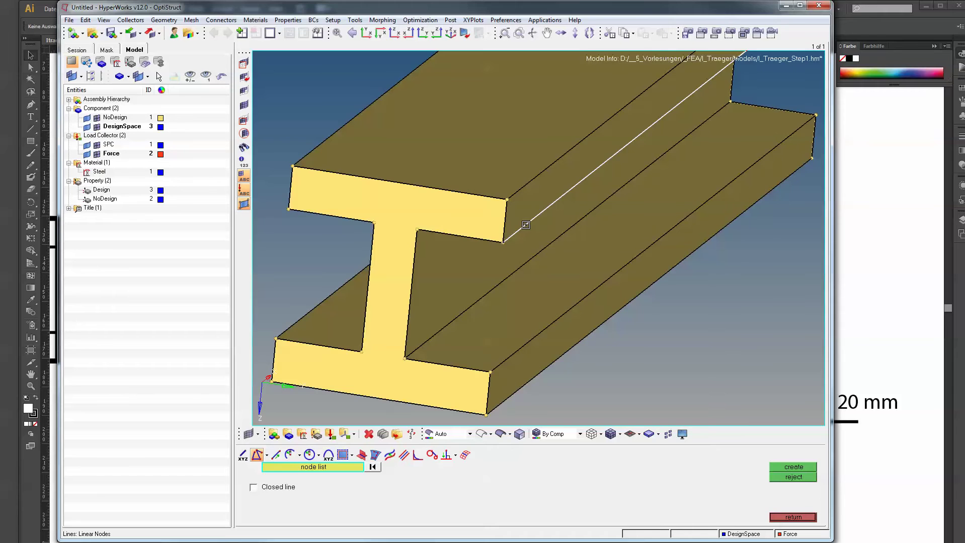
{"action": "scroll", "coordinate": [495, 249], "scroll_direction": "up", "scroll_amount": 3}
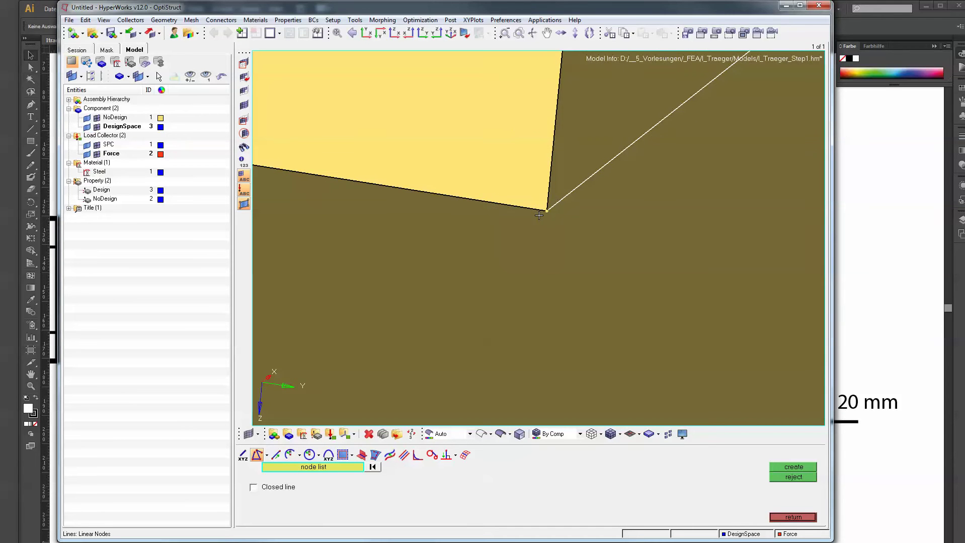
{"action": "left_click", "coordinate": [539, 215]}
{"action": "scroll", "coordinate": [535, 216], "scroll_direction": "down", "scroll_amount": 5}
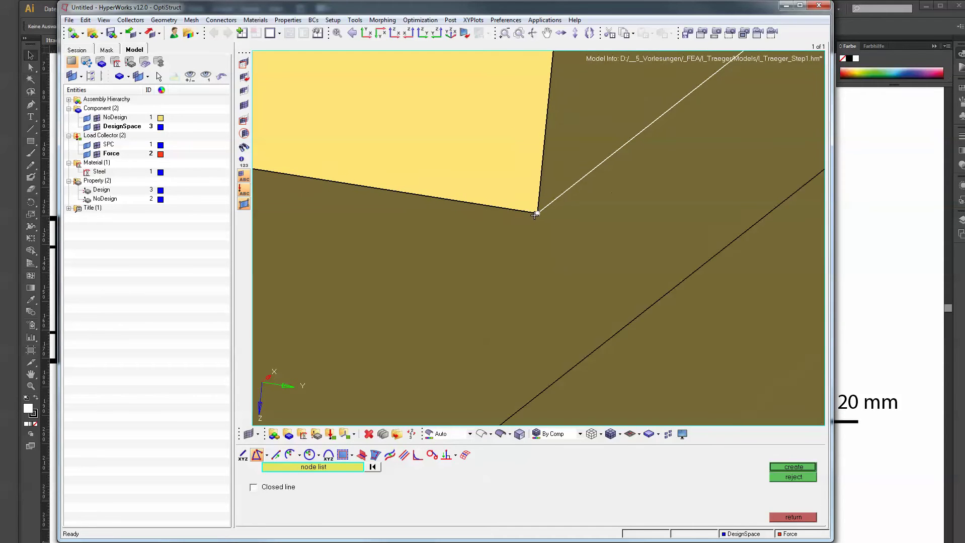
{"action": "scroll", "coordinate": [544, 303], "scroll_direction": "up", "scroll_amount": 2}
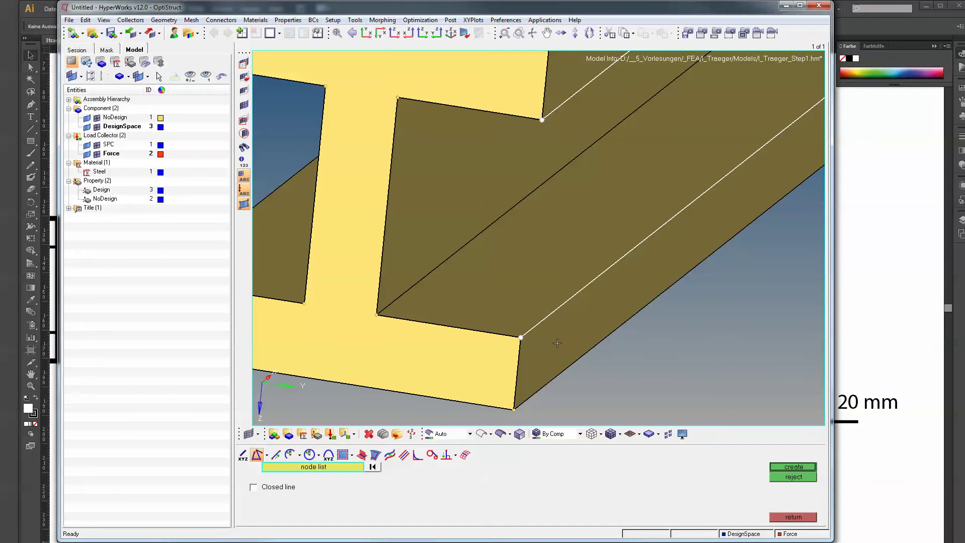
{"action": "left_click", "coordinate": [790, 467]}
{"action": "scroll", "coordinate": [543, 328], "scroll_direction": "down", "scroll_amount": 5}
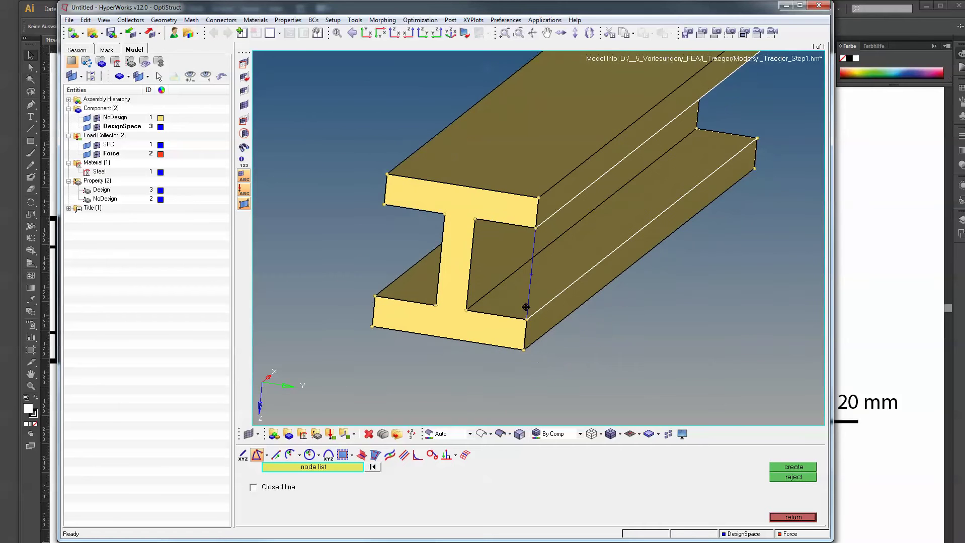
{"action": "left_click_drag", "start_coordinate": [536, 327], "coordinate": [546, 303], "text": "ctrl"}
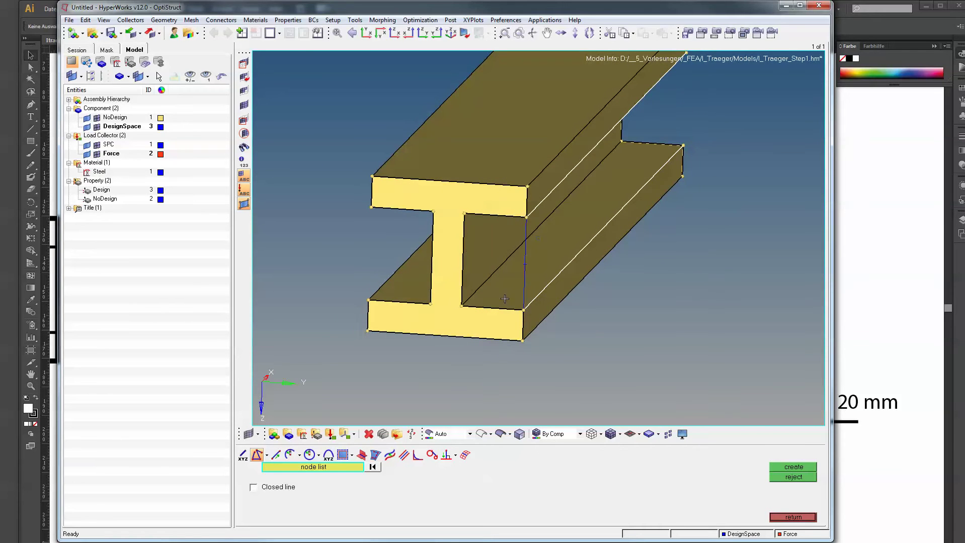
{"action": "left_click", "coordinate": [793, 518]}
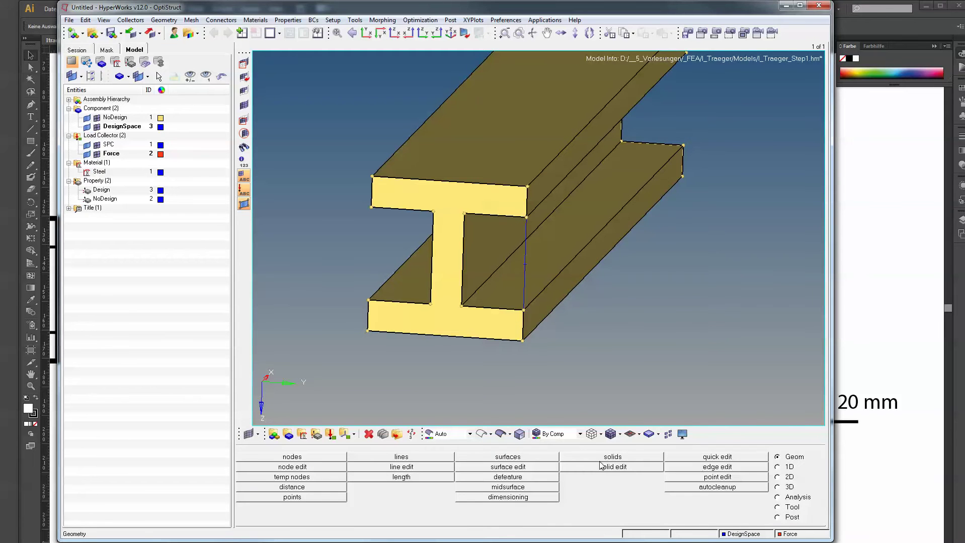
Select the four lines bounding the open recess beside the web as input for a surface dragged along a vector.
{"action": "left_click", "coordinate": [507, 458]}
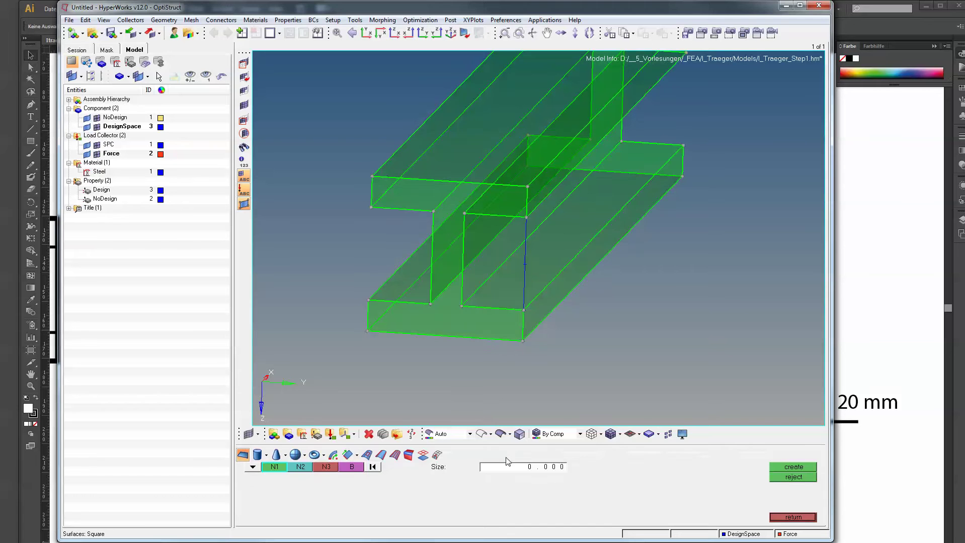
{"action": "left_click", "coordinate": [348, 455]}
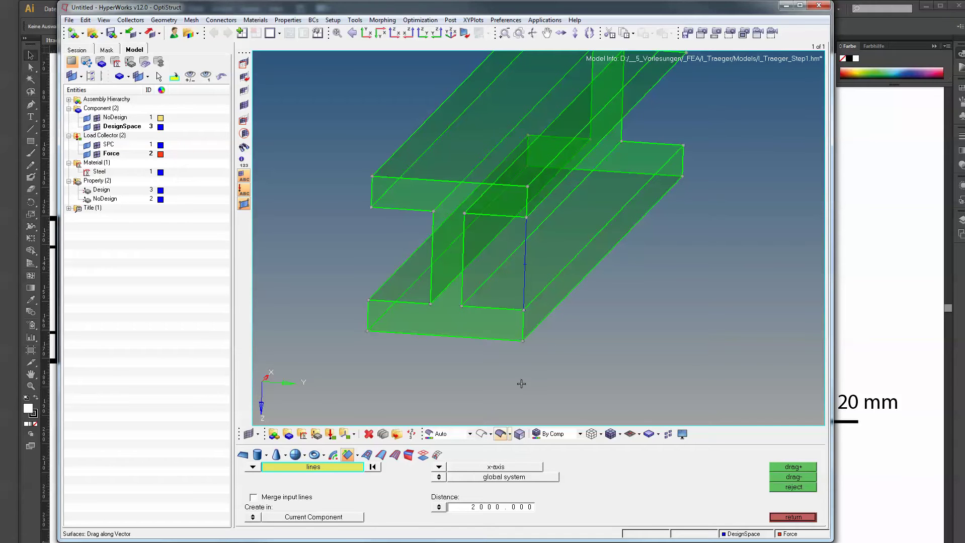
{"action": "scroll", "coordinate": [523, 321], "scroll_direction": "down", "scroll_amount": 5}
{"action": "left_click_drag", "start_coordinate": [542, 330], "coordinate": [594, 280], "text": "ctrl"}
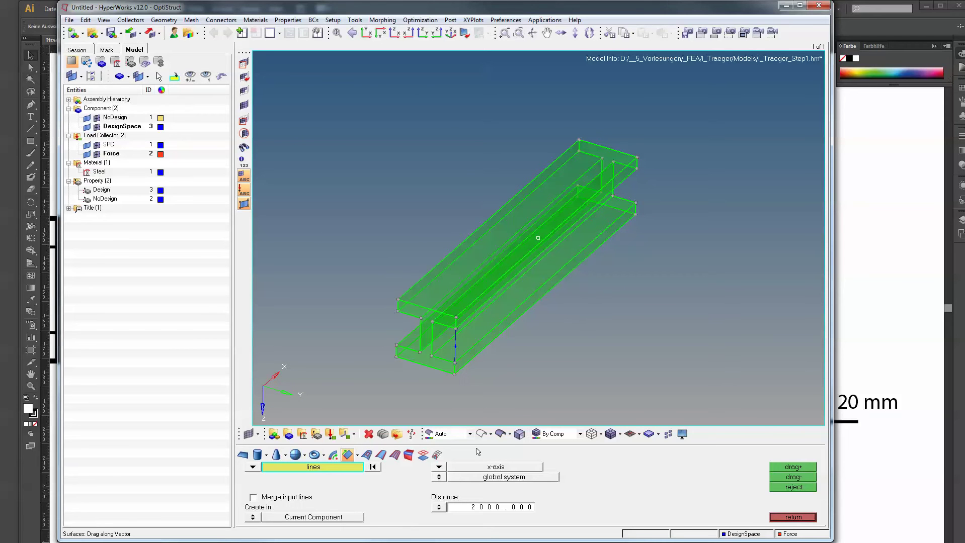
{"action": "scroll", "coordinate": [428, 349], "scroll_direction": "up", "scroll_amount": 6}
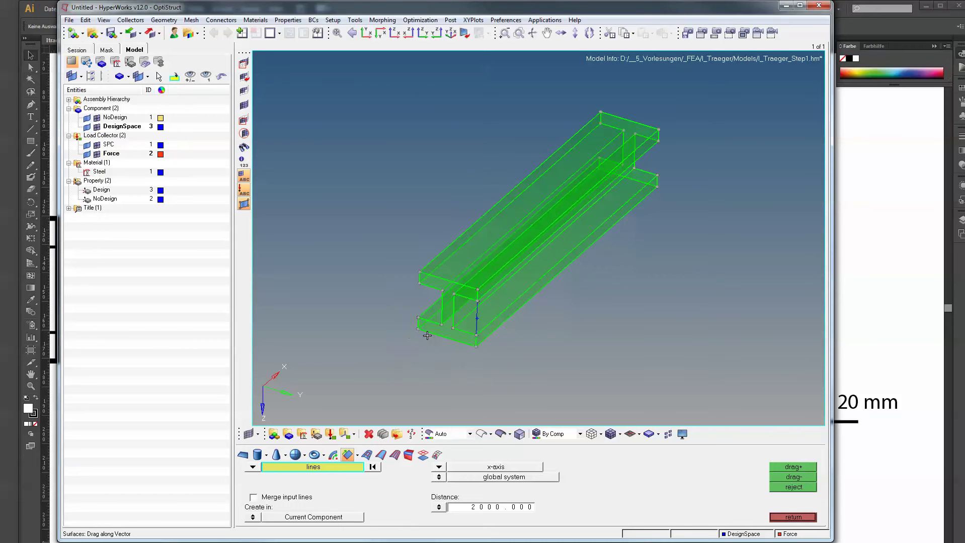
{"action": "left_click", "coordinate": [519, 284]}
{"action": "left_click", "coordinate": [479, 268]}
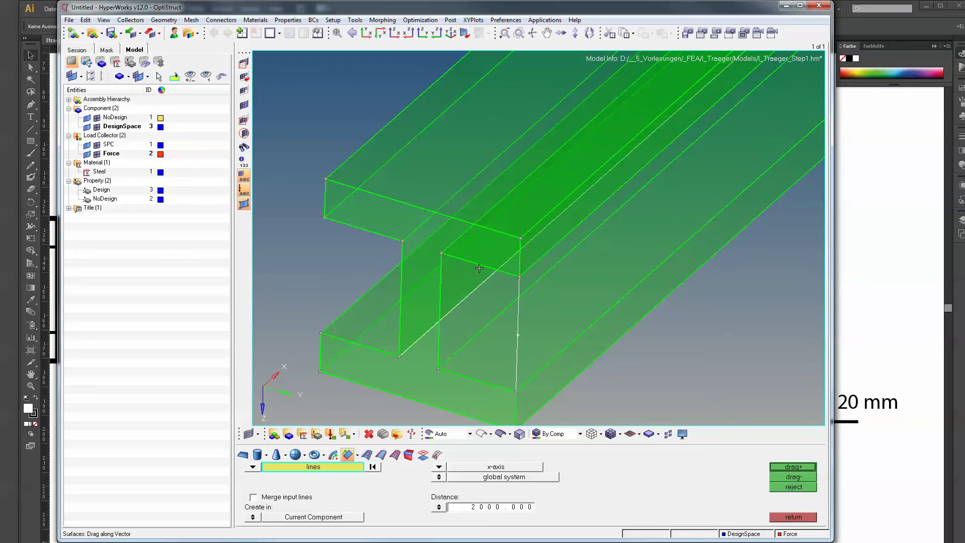
{"action": "right_click", "coordinate": [475, 289]}
{"action": "left_click", "coordinate": [470, 270]}
{"action": "left_click", "coordinate": [441, 281]}
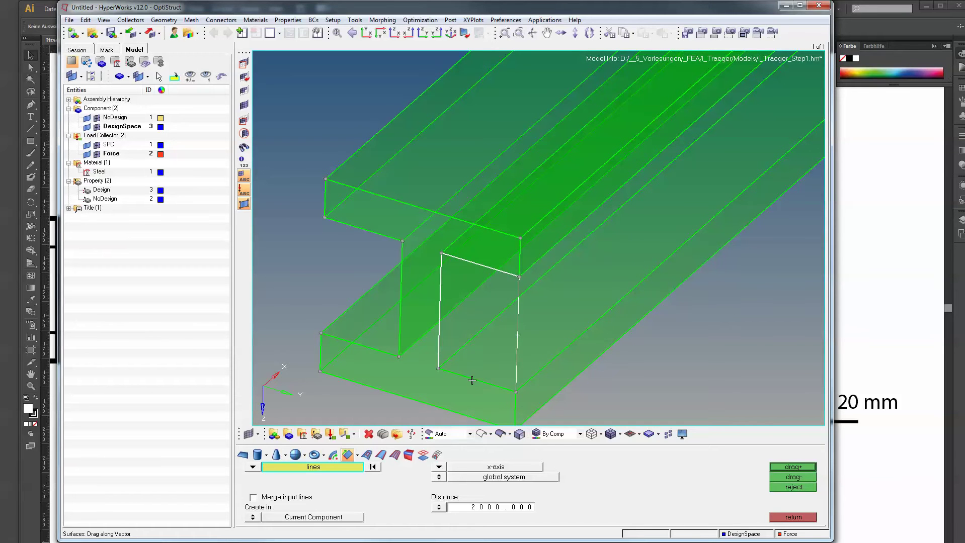
{"action": "left_click", "coordinate": [471, 380]}
Switch to the Illustrator drawing, look up the beam's overall length, and return to HyperWorks.
{"action": "left_click", "coordinate": [858, 338]}
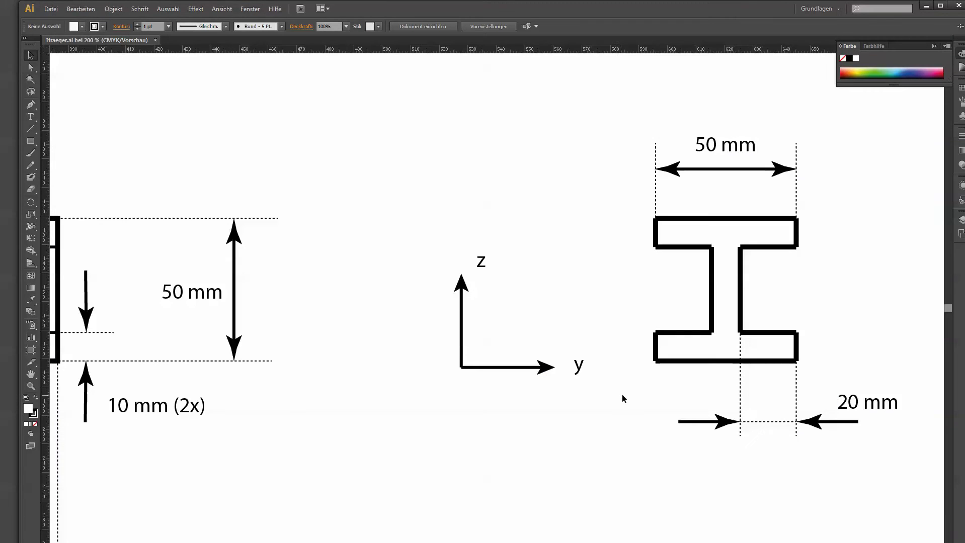
{"action": "scroll", "coordinate": [621, 395], "scroll_direction": "down", "scroll_amount": 2, "text": "alt"}
{"action": "scroll", "coordinate": [649, 390], "scroll_direction": "down", "scroll_amount": 1, "text": "alt"}
{"action": "scroll", "coordinate": [223, 434], "scroll_direction": "up", "scroll_amount": 1, "text": "alt"}
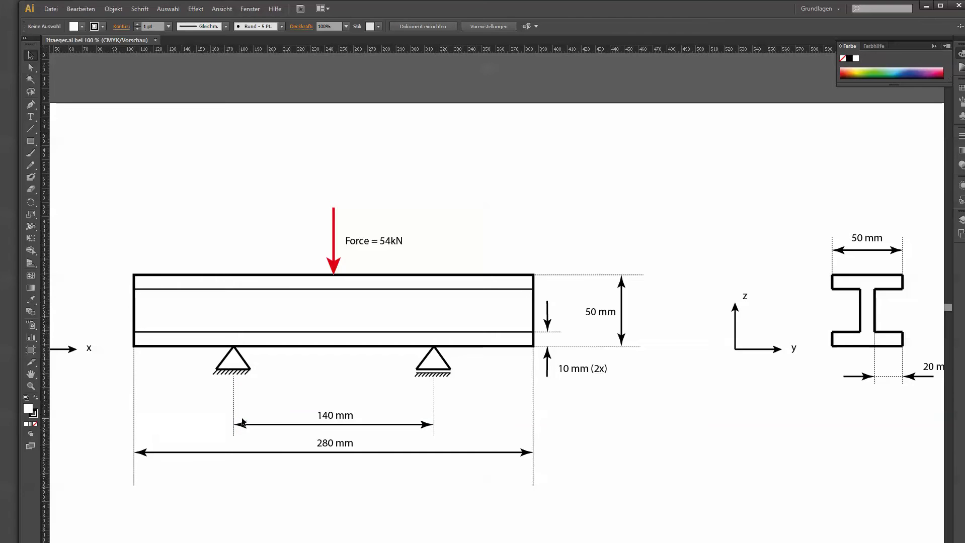
{"action": "key", "text": "alt+Tab"}
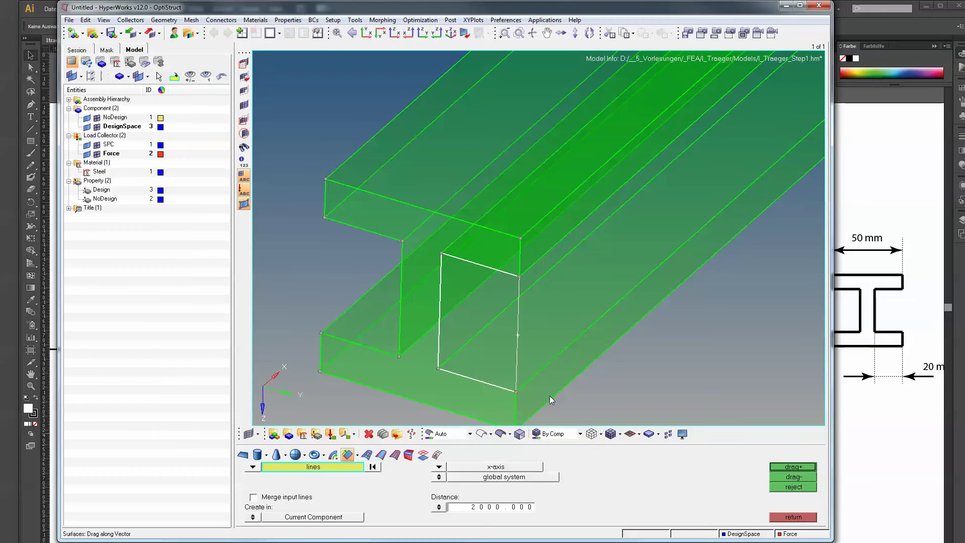
Drag the selected profile lines 280 mm in the positive x direction to create the side surfaces.
{"action": "left_click", "coordinate": [511, 507]}
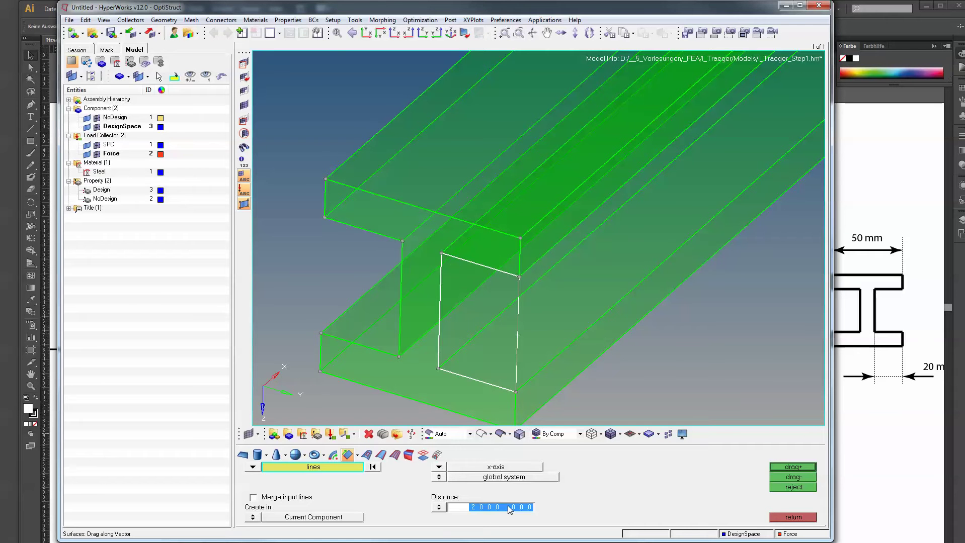
{"action": "type", "text": "280"}
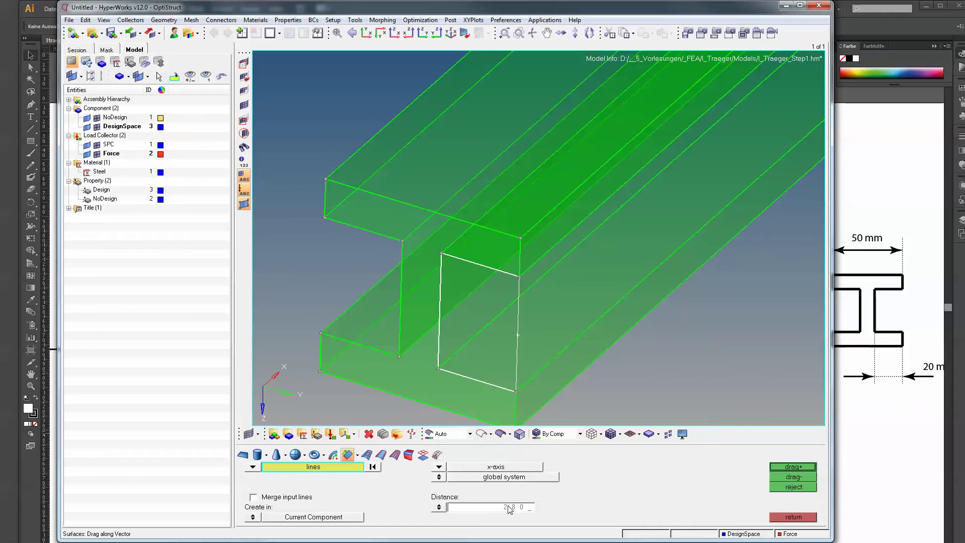
{"action": "left_click", "coordinate": [792, 468]}
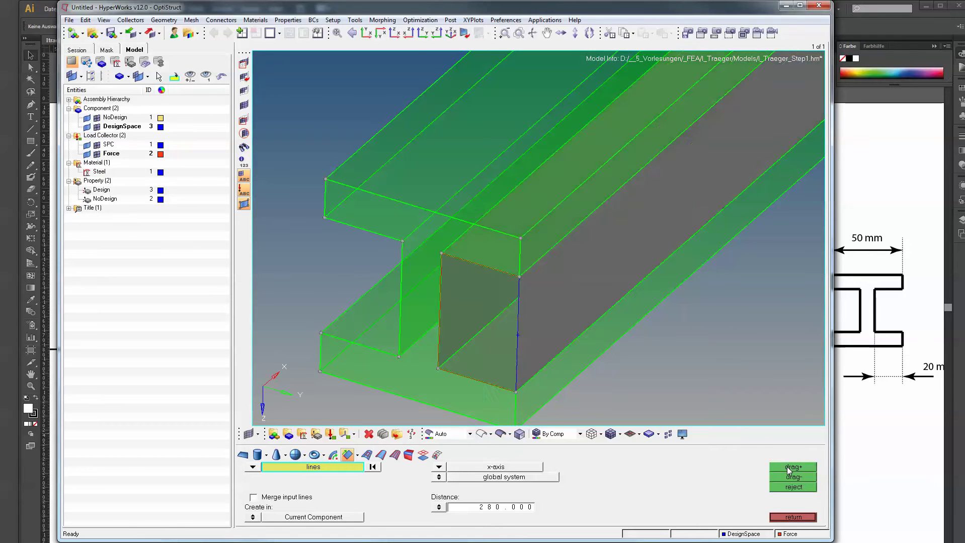
Hide the NoDesign geometry and close both open ends of the dragged box with Spline/Filler surfaces.
{"action": "scroll", "coordinate": [588, 325], "scroll_direction": "down", "scroll_amount": 5, "text": "ctrl"}
{"action": "right_click_drag", "start_coordinate": [676, 280], "coordinate": [647, 309], "text": "ctrl"}
{"action": "left_click_drag", "start_coordinate": [648, 309], "coordinate": [576, 226], "text": "ctrl"}
{"action": "scroll", "coordinate": [599, 238], "scroll_direction": "up", "scroll_amount": 5, "text": "ctrl"}
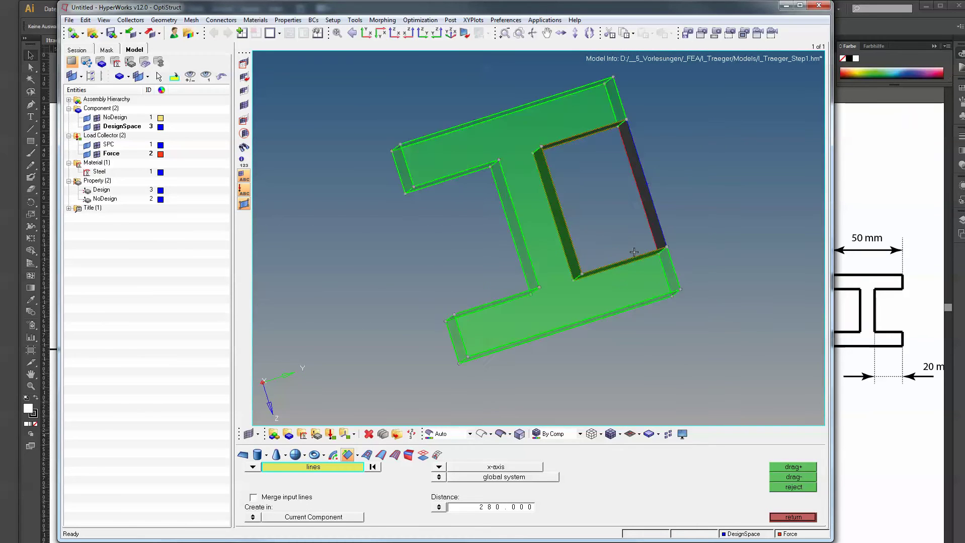
{"action": "left_click_drag", "start_coordinate": [633, 253], "coordinate": [605, 256], "text": "ctrl"}
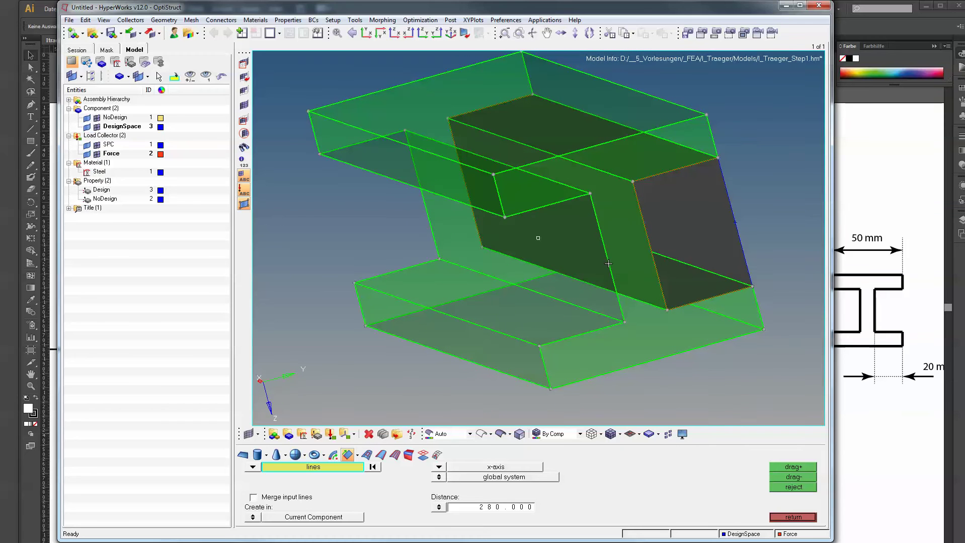
{"action": "left_click", "coordinate": [365, 455]}
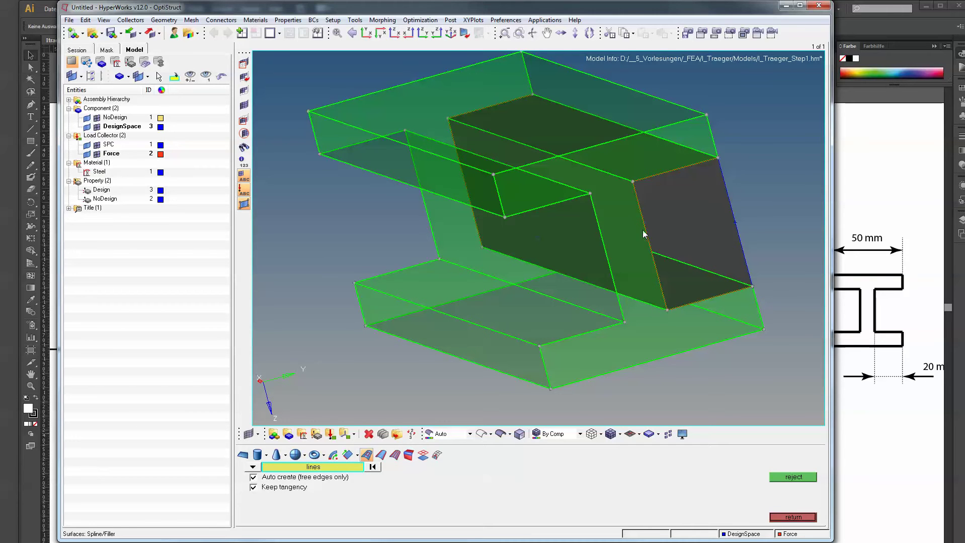
{"action": "left_click", "coordinate": [87, 118]}
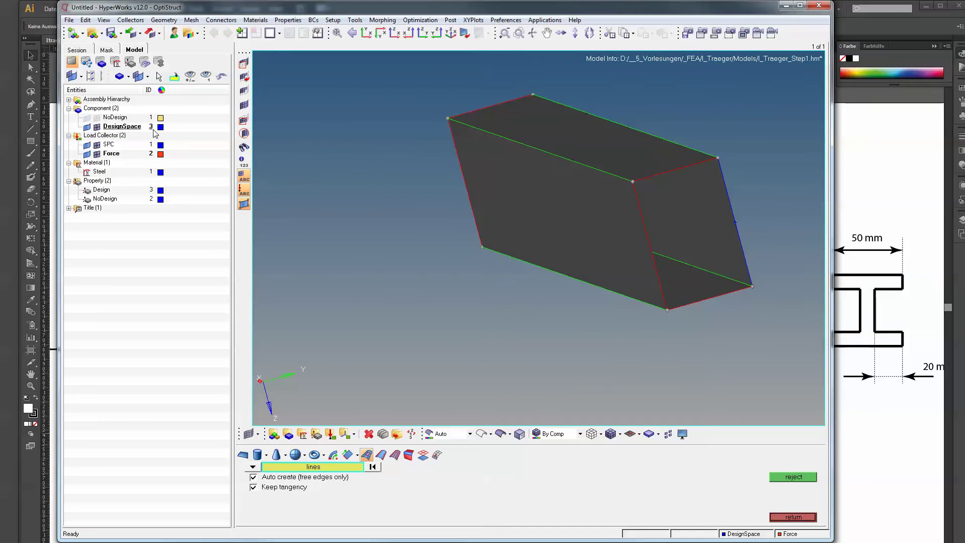
{"action": "right_click_drag", "start_coordinate": [397, 201], "coordinate": [349, 189], "text": "ctrl"}
{"action": "left_click_drag", "start_coordinate": [621, 161], "coordinate": [528, 252], "text": "ctrl"}
{"action": "scroll", "coordinate": [551, 261], "scroll_direction": "up", "scroll_amount": 3}
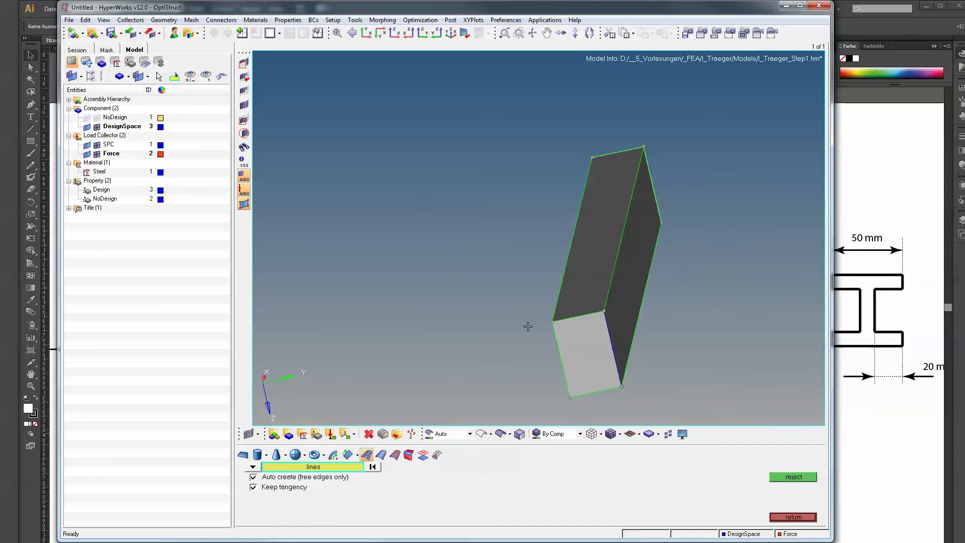
Create a solid from the box's bounding surfaces, with solid surfaces auto-selected and the result placed in the surfaces' component.
{"action": "left_click", "coordinate": [787, 518]}
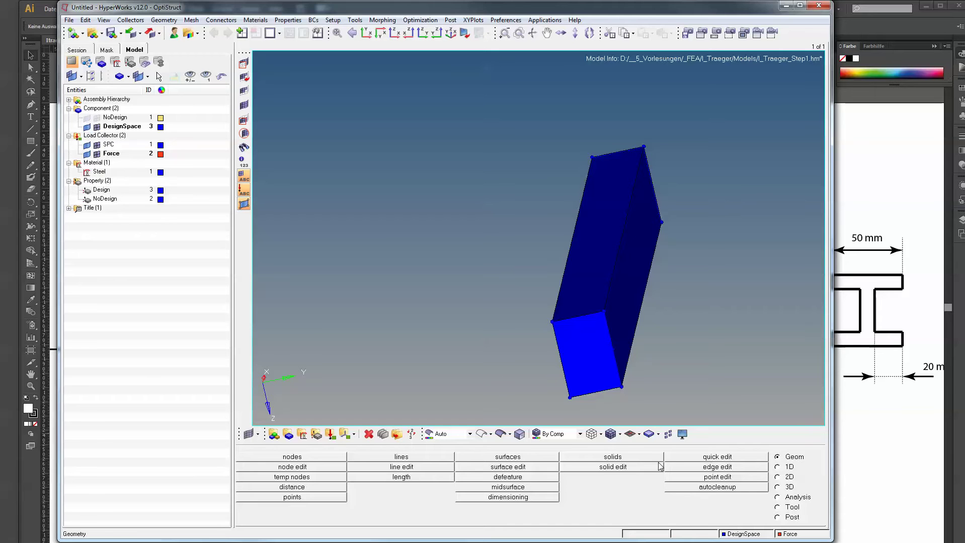
{"action": "left_click", "coordinate": [643, 458]}
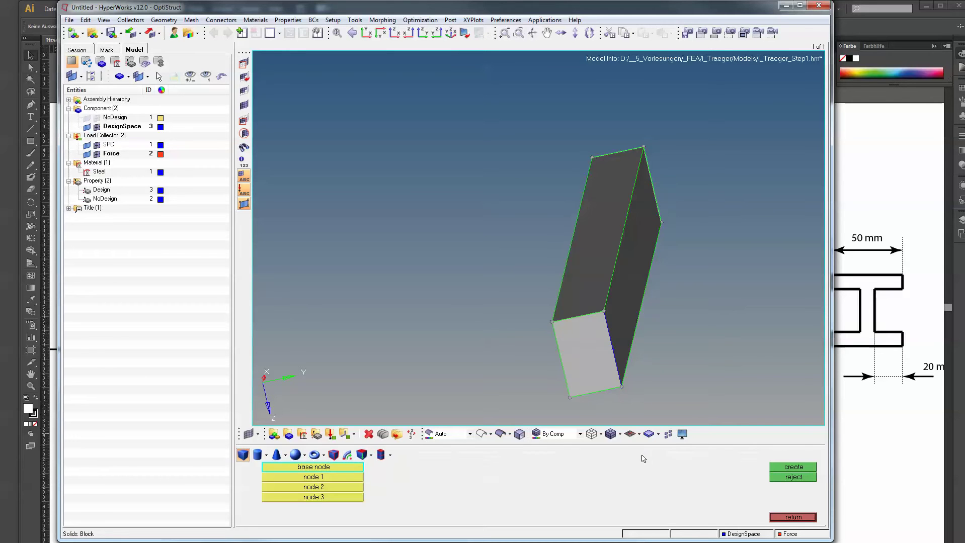
{"action": "left_click", "coordinate": [333, 455]}
{"action": "left_click", "coordinate": [606, 359]}
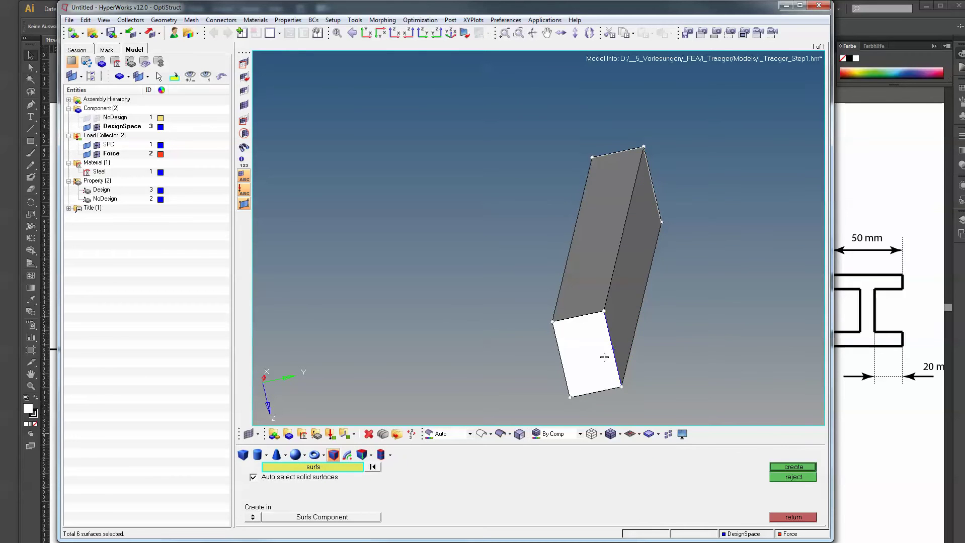
{"action": "left_click", "coordinate": [801, 469]}
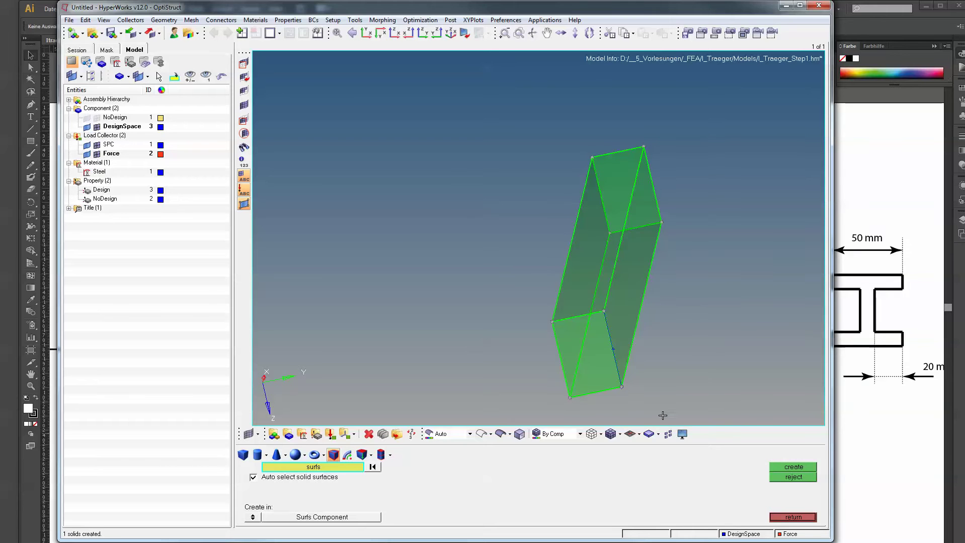
{"action": "left_click", "coordinate": [793, 517]}
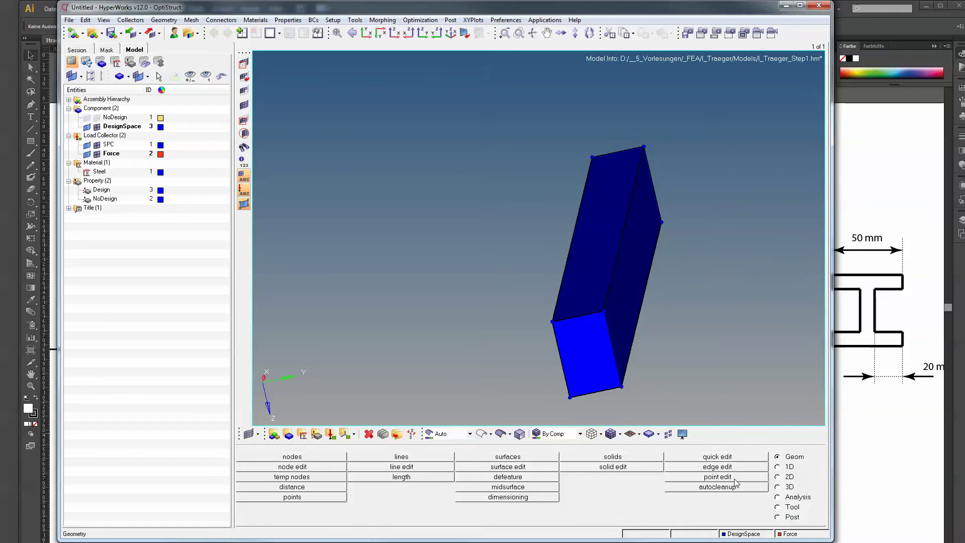
Show the NoDesign geometry again and examine how the design space solid fits between the flanges.
{"action": "left_click", "coordinate": [88, 118]}
{"action": "left_click_drag", "start_coordinate": [473, 198], "coordinate": [525, 208], "text": "ctrl"}
{"action": "scroll", "coordinate": [533, 229], "scroll_direction": "up", "scroll_amount": 5}
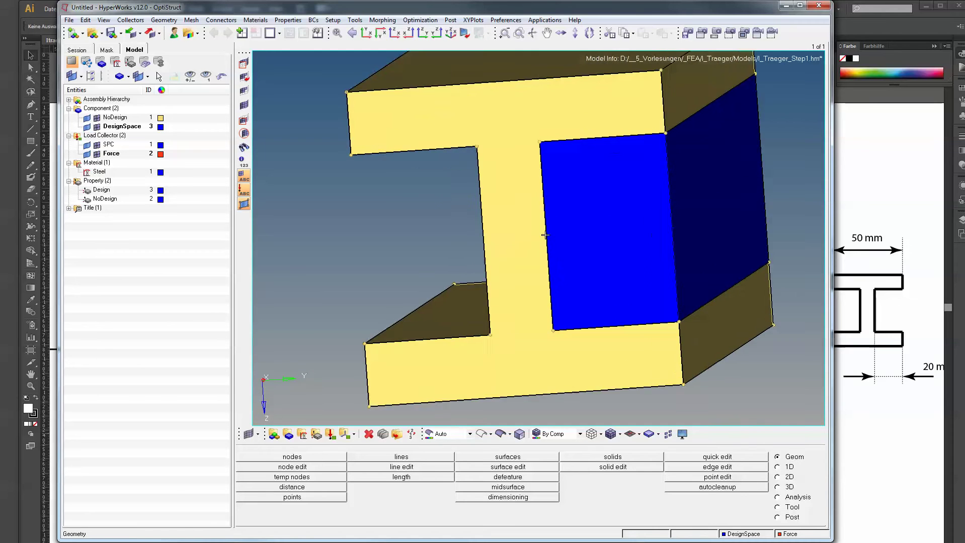
{"action": "scroll", "coordinate": [581, 231], "scroll_direction": "down", "scroll_amount": 3}
{"action": "left_click_drag", "start_coordinate": [581, 231], "coordinate": [599, 246], "text": "ctrl"}
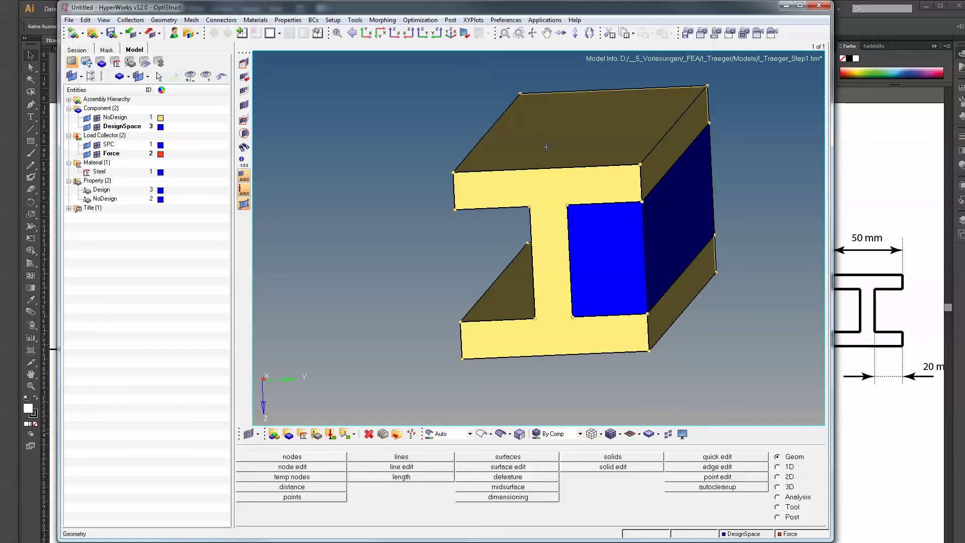
Create a node at coordinates 0, 0, 0.
{"action": "left_click", "coordinate": [320, 457]}
{"action": "left_click", "coordinate": [781, 468]}
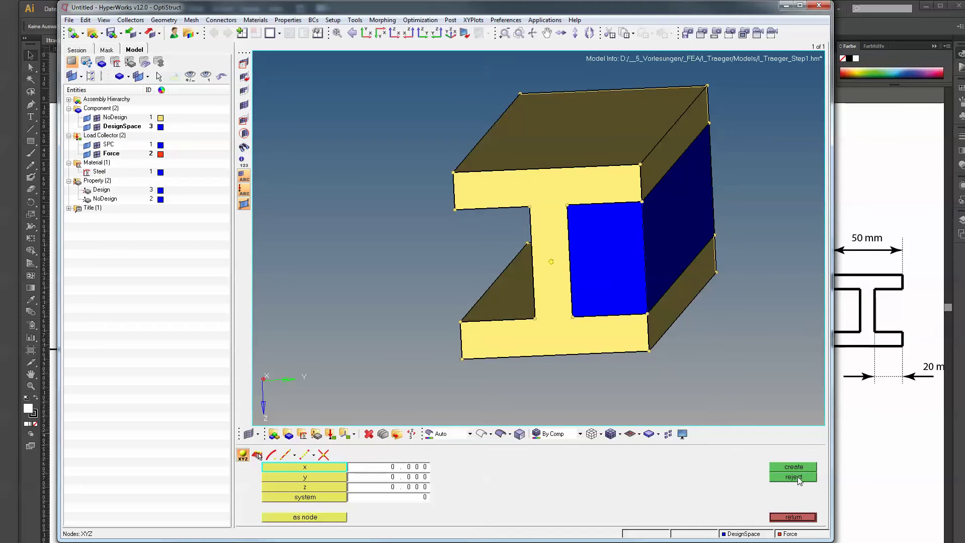
{"action": "left_click", "coordinate": [792, 516]}
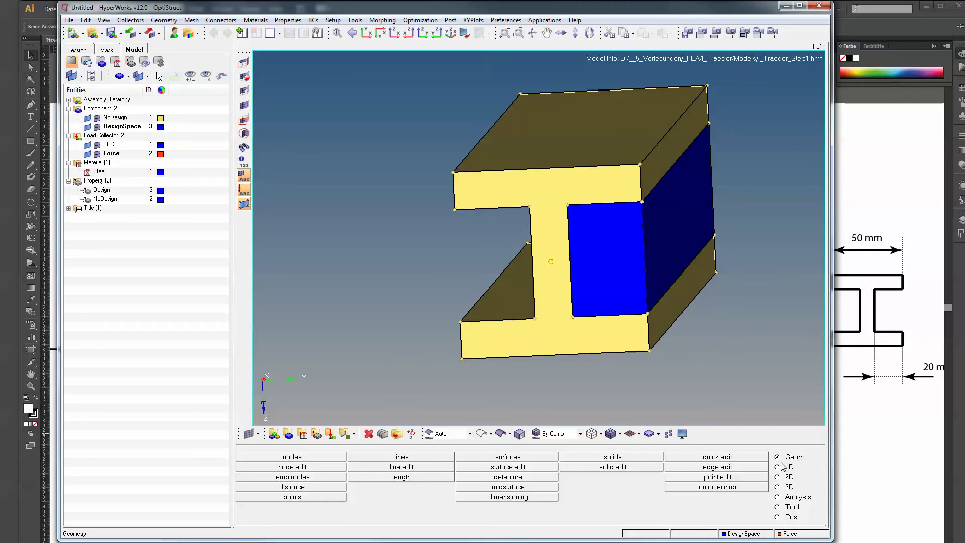
Select the design space solid for the Reflect operation and duplicate it into the current component, DesignSpace.
{"action": "left_click", "coordinate": [787, 509]}
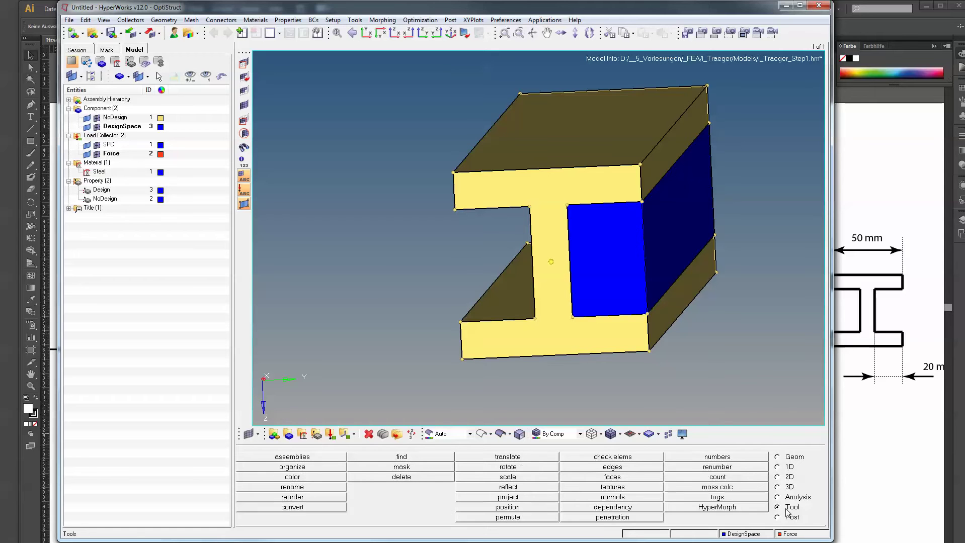
{"action": "left_click", "coordinate": [523, 486]}
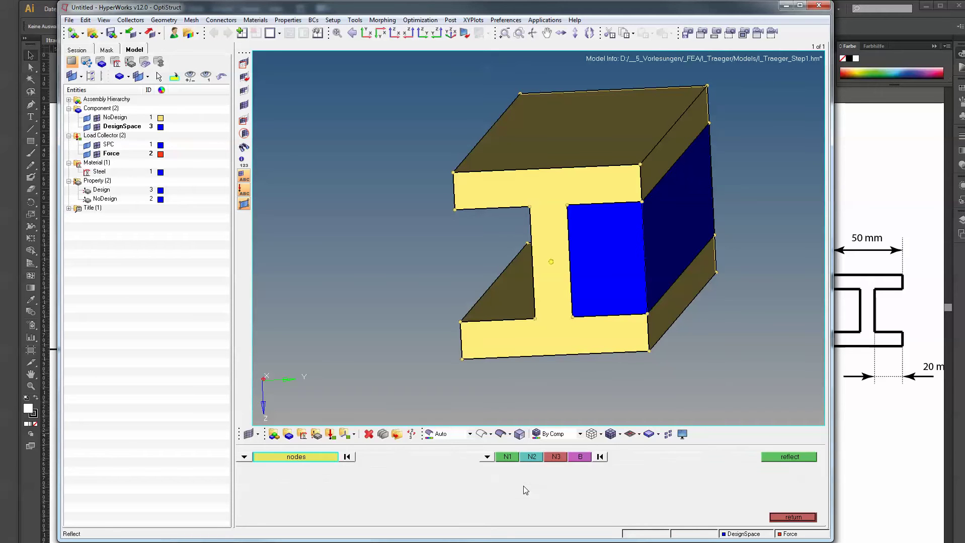
{"action": "right_click_drag", "start_coordinate": [488, 321], "coordinate": [414, 331], "text": "ctrl"}
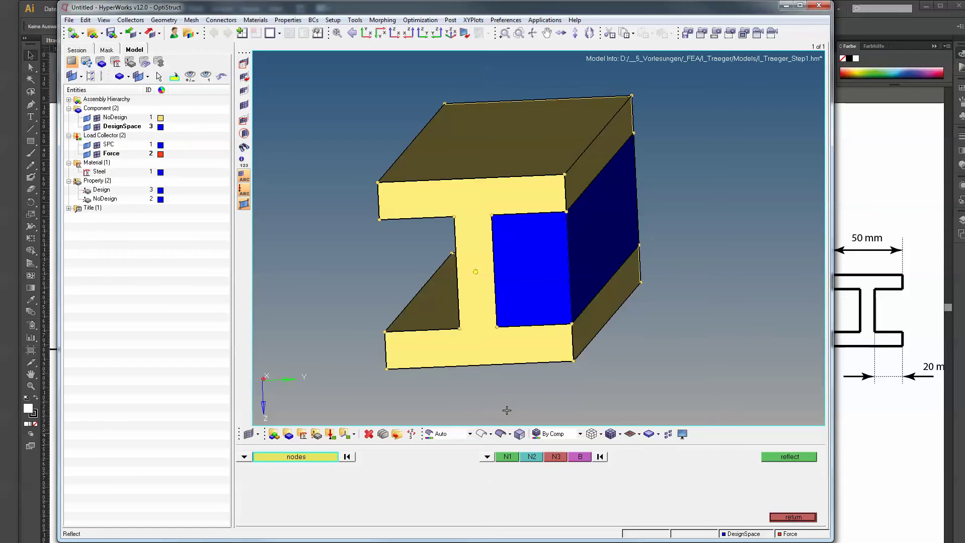
{"action": "left_click", "coordinate": [244, 457]}
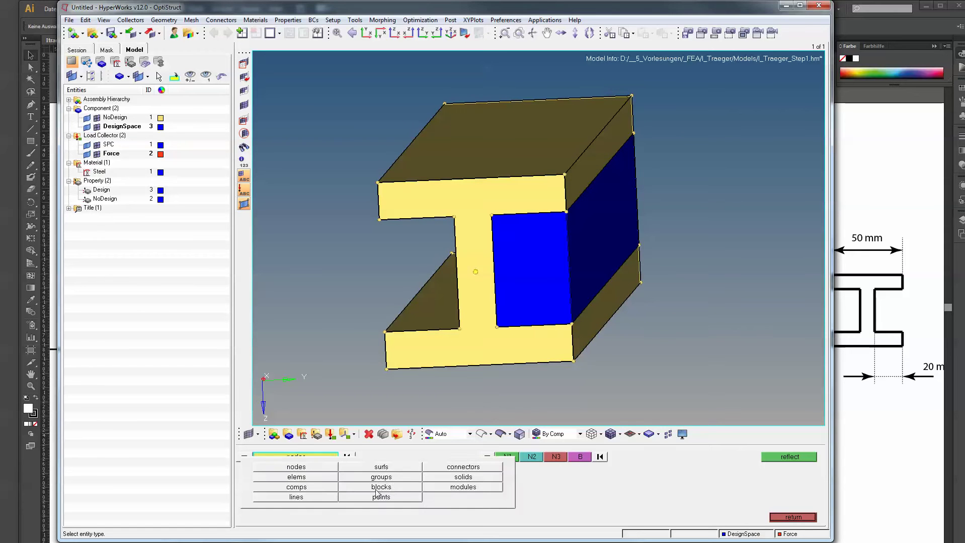
{"action": "left_click", "coordinate": [463, 477]}
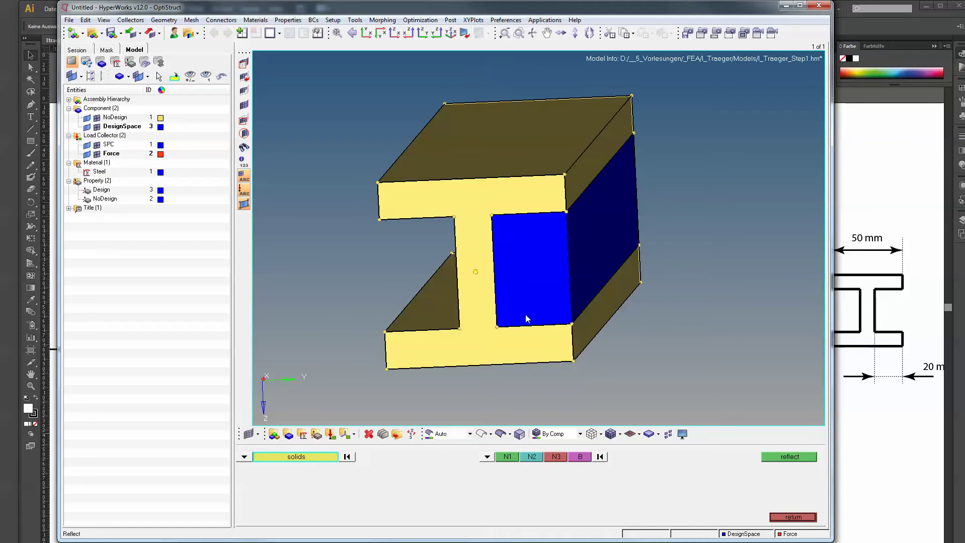
{"action": "left_click", "coordinate": [540, 290]}
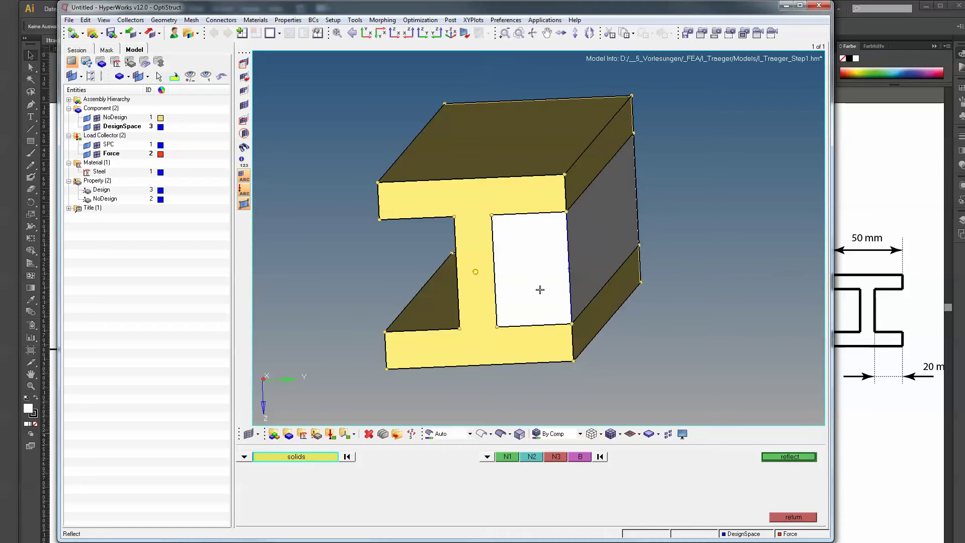
{"action": "left_click", "coordinate": [305, 459]}
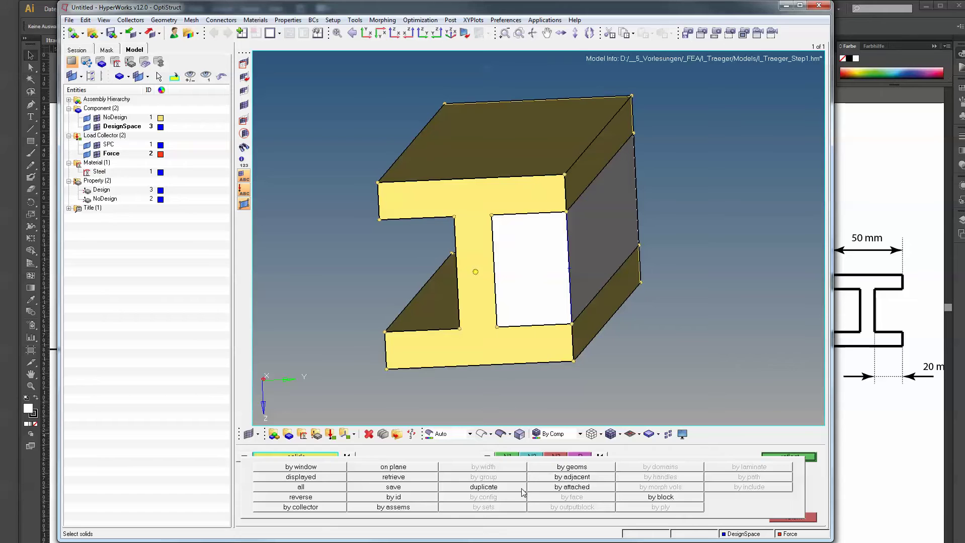
{"action": "left_click", "coordinate": [490, 487]}
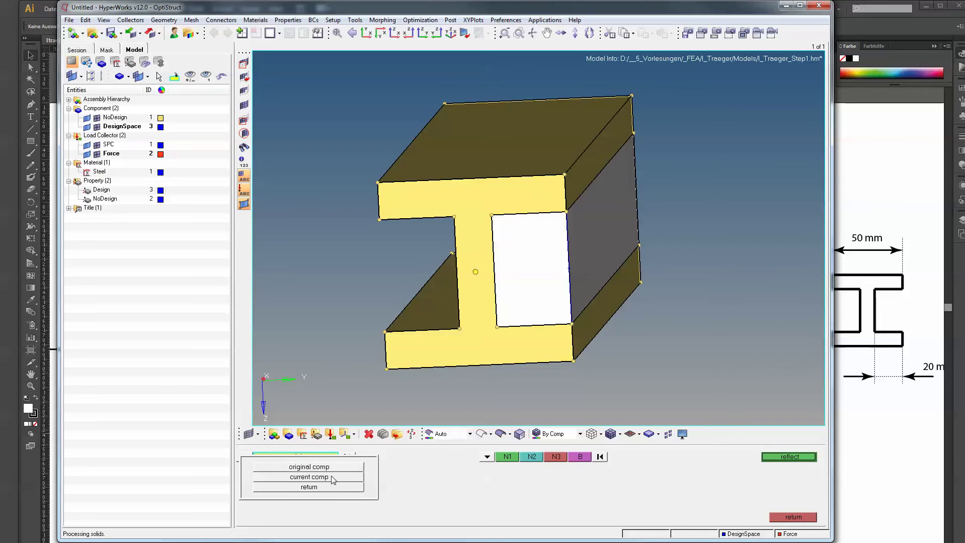
{"action": "left_click", "coordinate": [330, 478]}
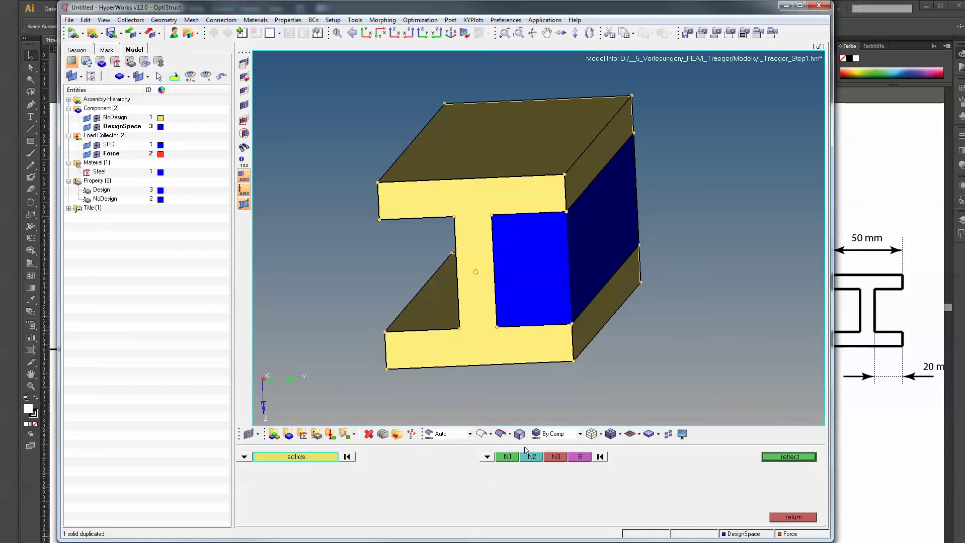
Reflect the duplicated solid along the y-axis, using the node at the centre of the web as base point.
{"action": "left_click", "coordinate": [486, 457]}
{"action": "left_click", "coordinate": [479, 482]}
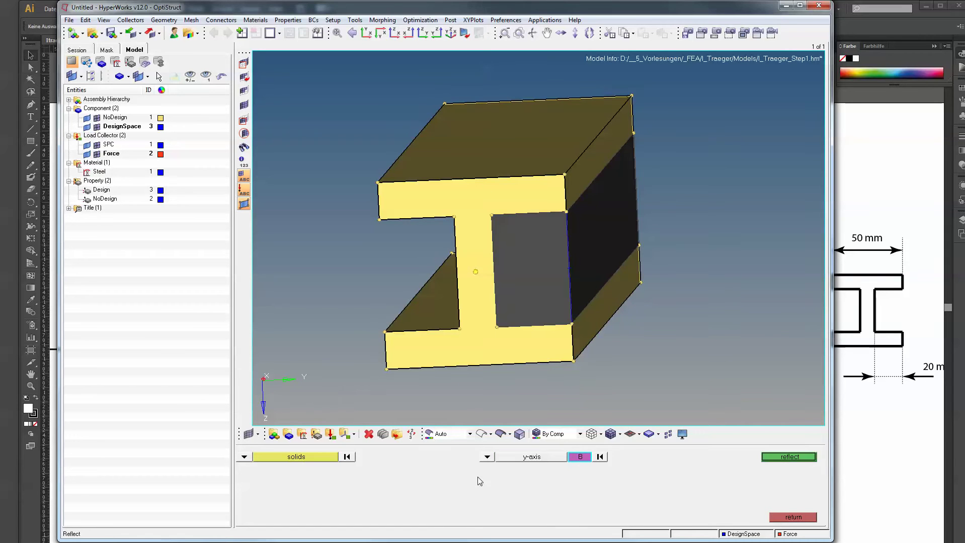
{"action": "left_click", "coordinate": [475, 272]}
{"action": "left_click", "coordinate": [776, 455]}
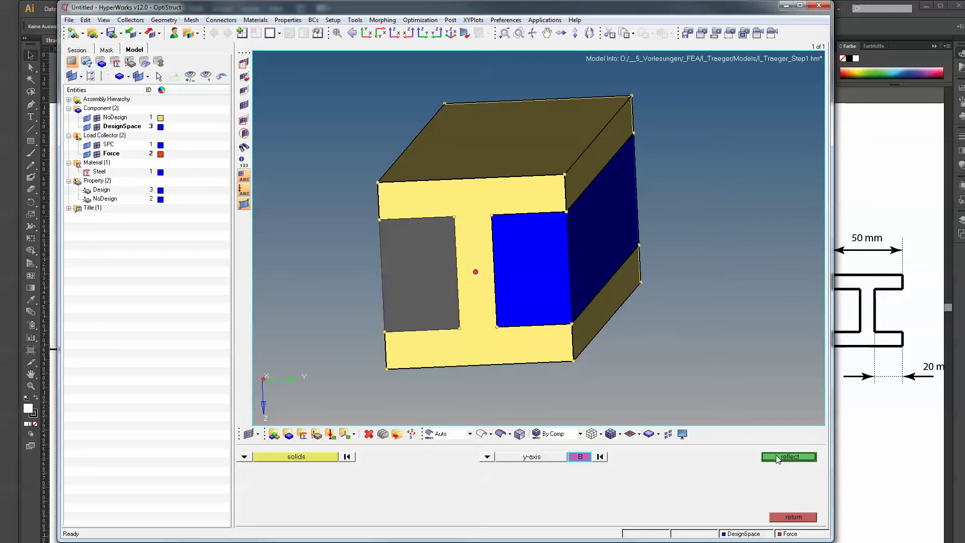
{"action": "left_click", "coordinate": [793, 517]}
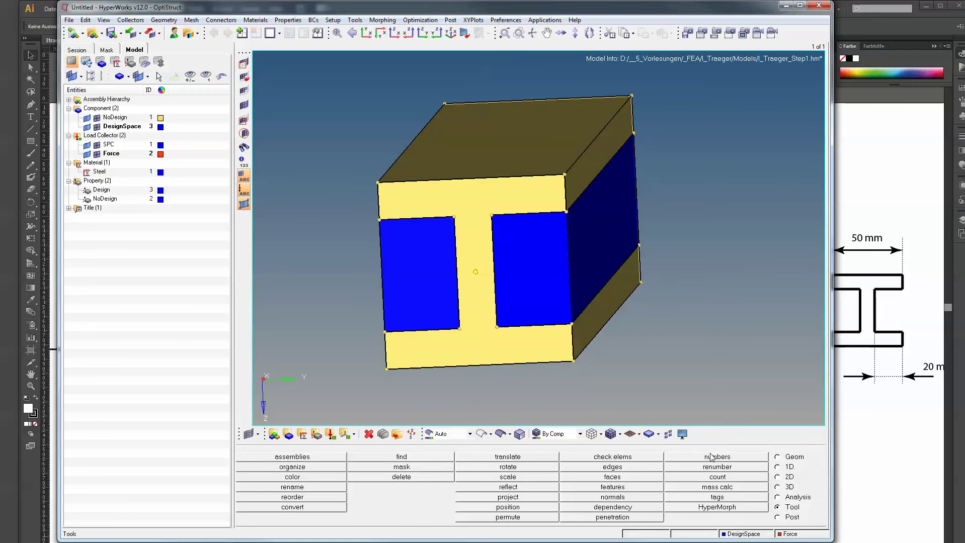
Examine both design space solids and how their edges meet the flanges and web of the I-beam.
{"action": "left_click_drag", "start_coordinate": [566, 341], "coordinate": [530, 277], "text": "ctrl"}
{"action": "scroll", "coordinate": [529, 277], "scroll_direction": "down", "scroll_amount": 3, "text": "ctrl"}
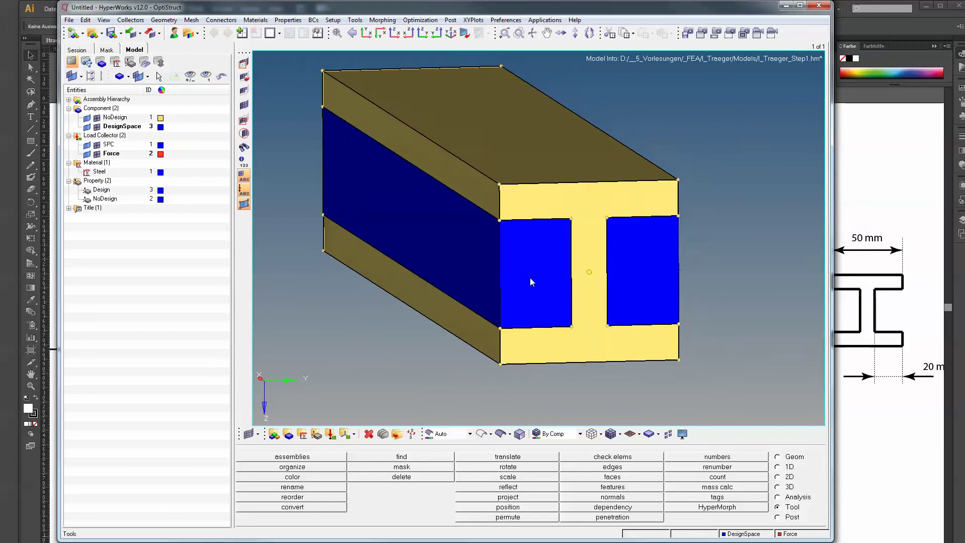
{"action": "scroll", "coordinate": [547, 244], "scroll_direction": "up", "scroll_amount": 5, "text": "ctrl"}
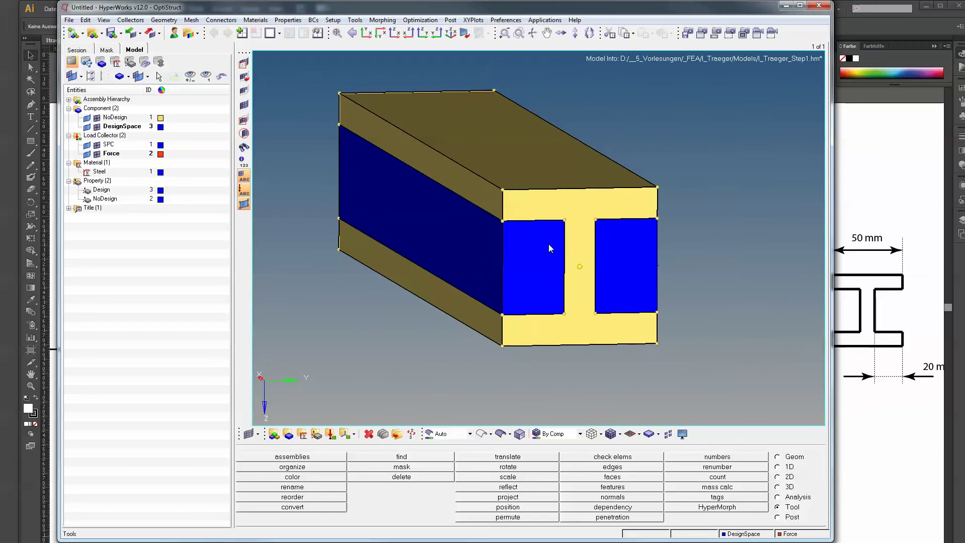
{"action": "scroll", "coordinate": [548, 217], "scroll_direction": "up", "scroll_amount": 1, "text": "ctrl"}
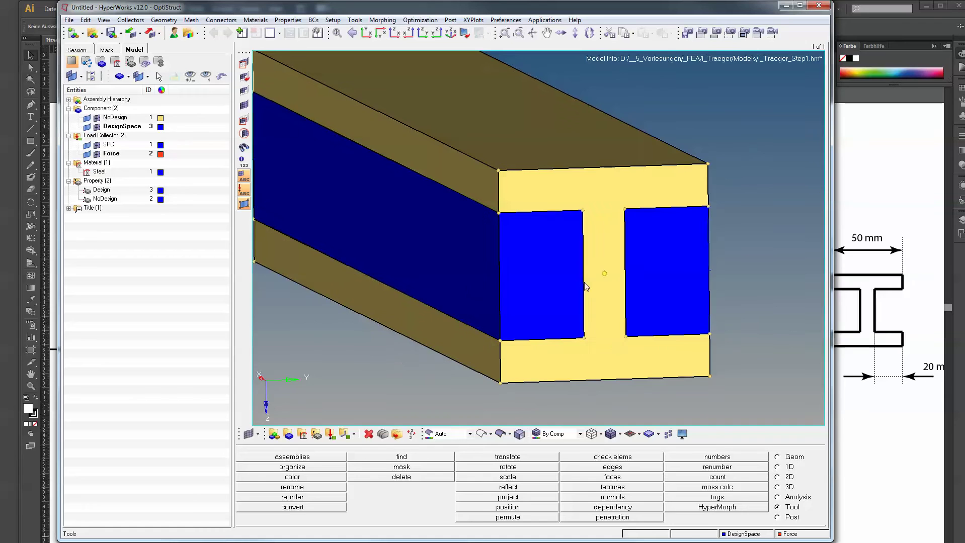
{"action": "scroll", "coordinate": [544, 219], "scroll_direction": "up", "scroll_amount": 2, "text": "ctrl"}
{"action": "scroll", "coordinate": [543, 181], "scroll_direction": "up", "scroll_amount": 1, "text": "ctrl"}
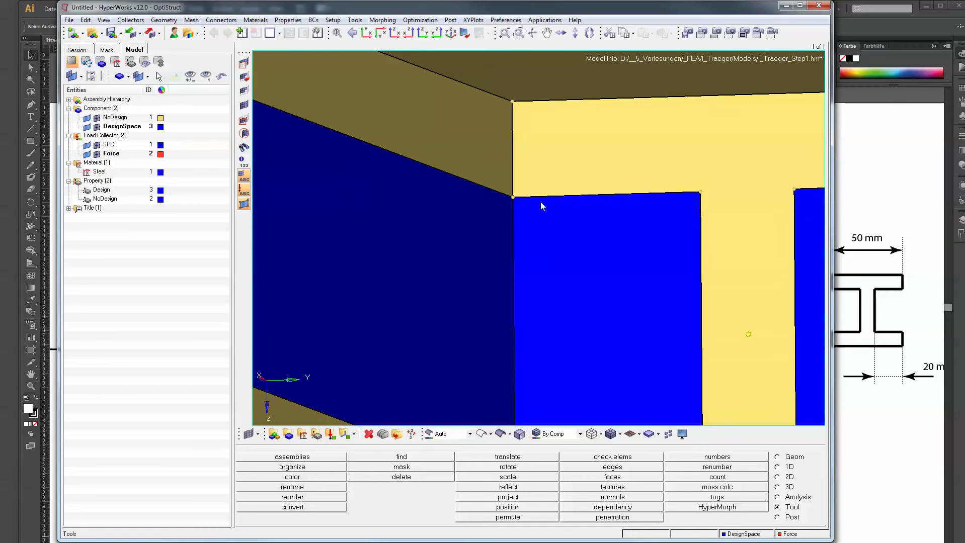
{"action": "scroll", "coordinate": [543, 202], "scroll_direction": "up", "scroll_amount": 2, "text": "ctrl"}
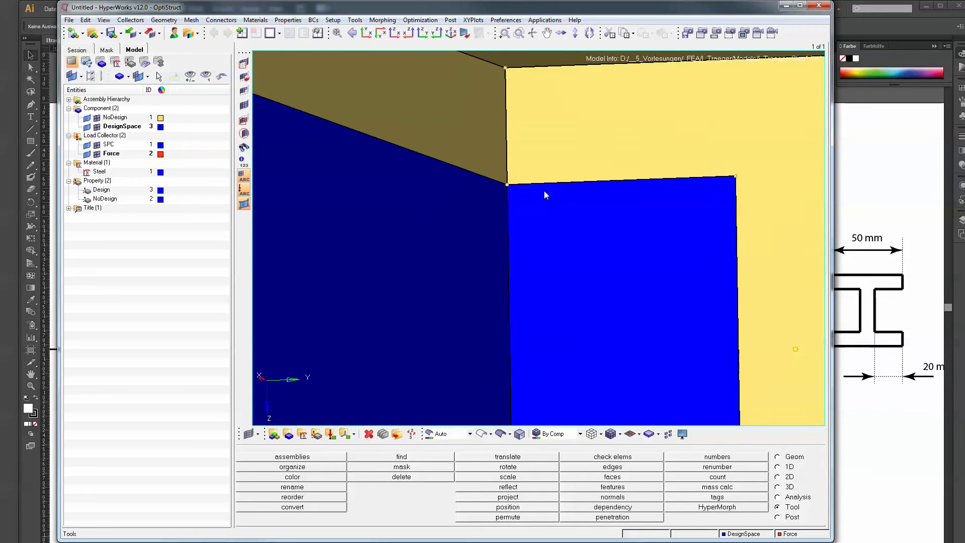
{"action": "scroll", "coordinate": [544, 196], "scroll_direction": "down", "scroll_amount": 5, "text": "ctrl"}
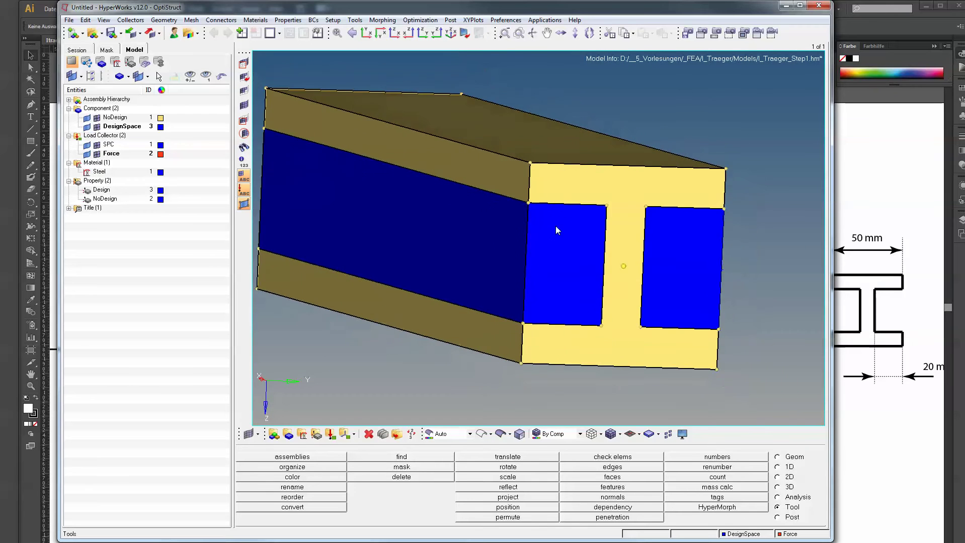
{"action": "scroll", "coordinate": [556, 202], "scroll_direction": "up", "scroll_amount": 1, "text": "ctrl"}
{"action": "left_click_drag", "start_coordinate": [557, 207], "coordinate": [546, 207], "text": "ctrl"}
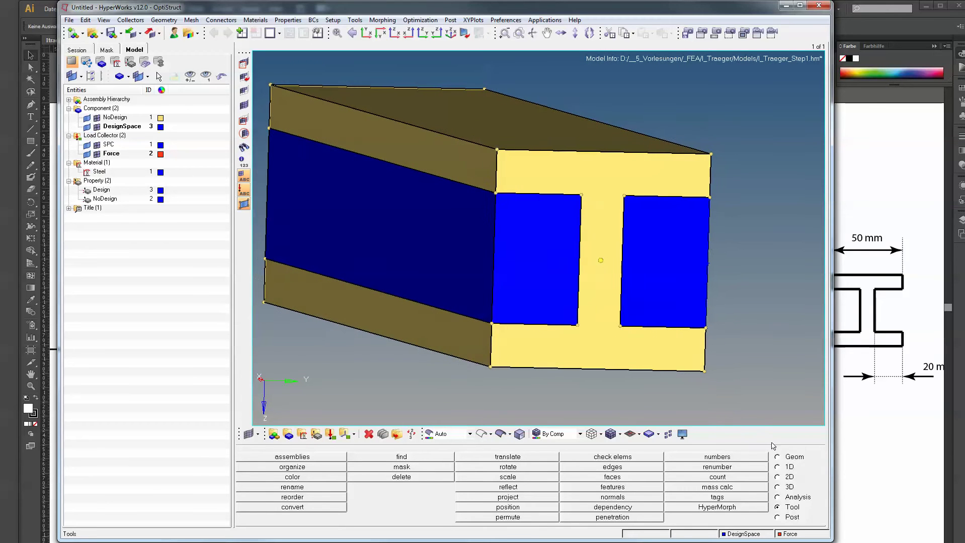
Mesh the design space solid on the negative y side with a one-volume solid map at element size 10.
{"action": "left_click", "coordinate": [789, 455]}
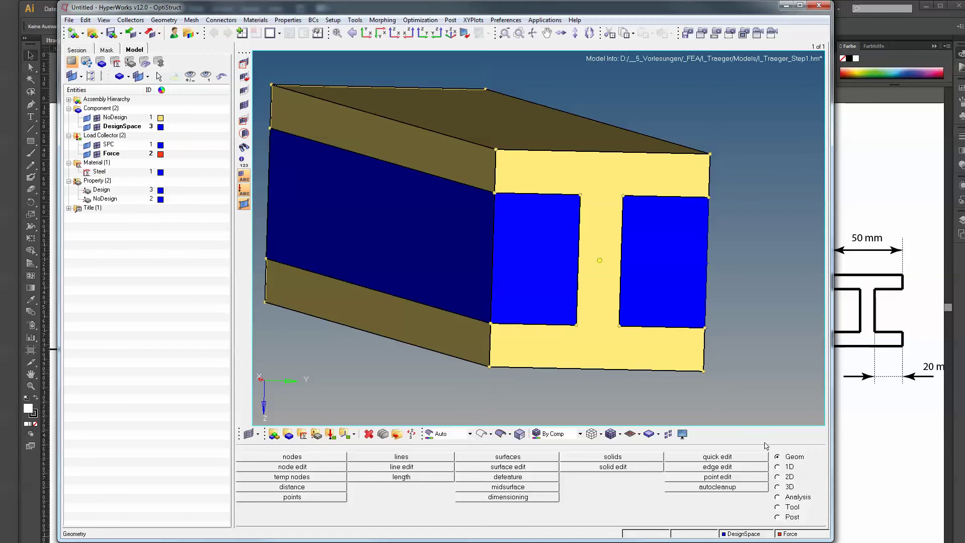
{"action": "left_click", "coordinate": [778, 486]}
{"action": "left_click", "coordinate": [292, 458]}
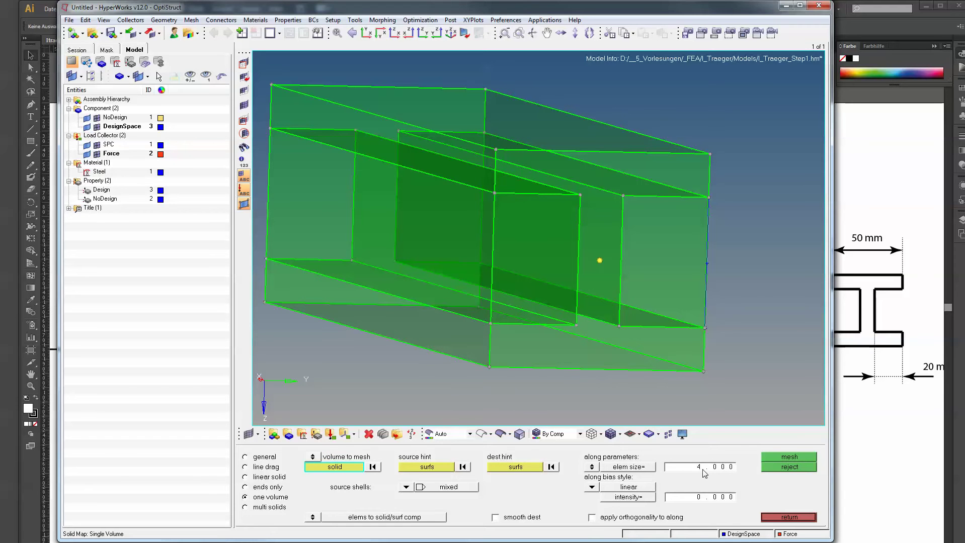
{"action": "type", "text": "10"}
{"action": "key", "text": "Return"}
{"action": "left_click", "coordinate": [483, 280]}
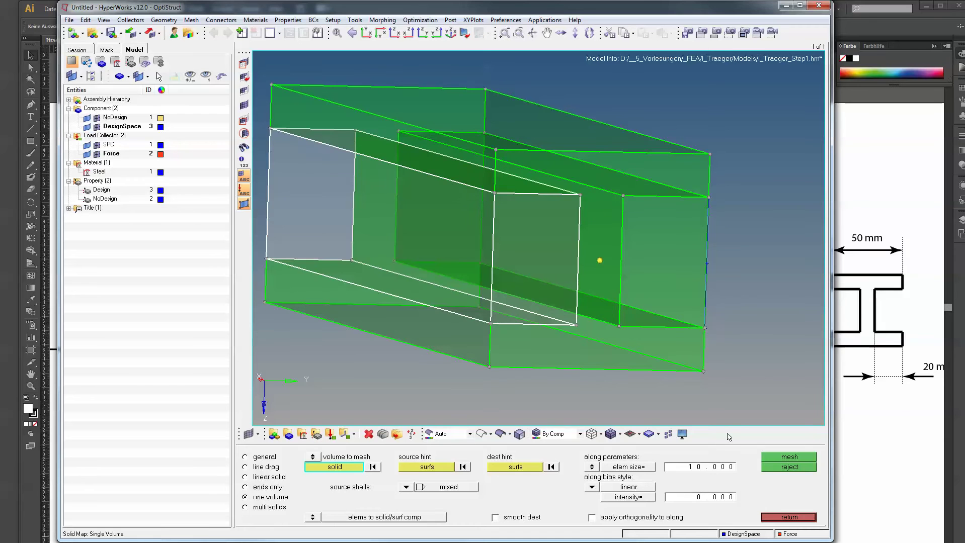
{"action": "left_click", "coordinate": [786, 458]}
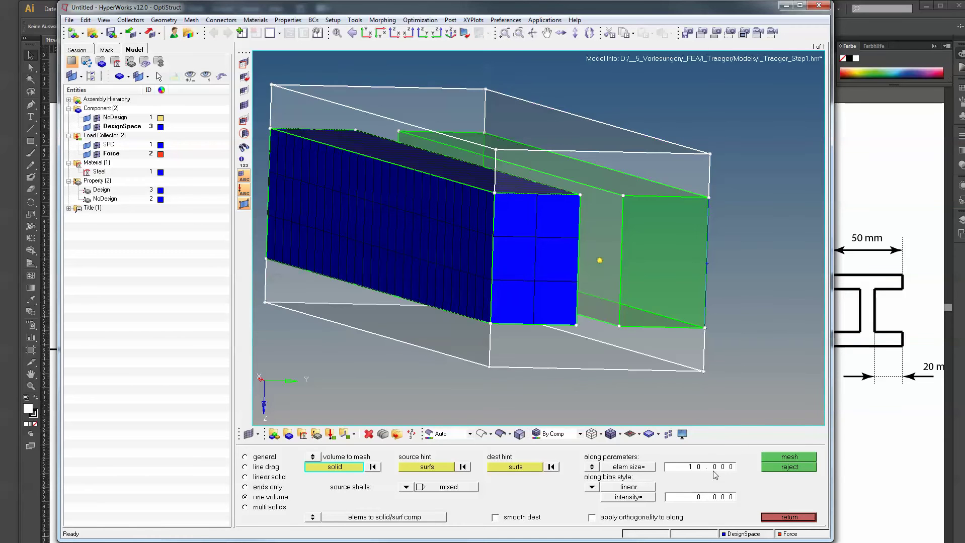
Set the solid map element size to 5 and mesh the NoDesign I-beam volume.
{"action": "left_click", "coordinate": [707, 468]}
{"action": "type", "text": "5"}
{"action": "left_click", "coordinate": [768, 455]}
{"action": "scroll", "coordinate": [578, 321], "scroll_direction": "up", "scroll_amount": 8}
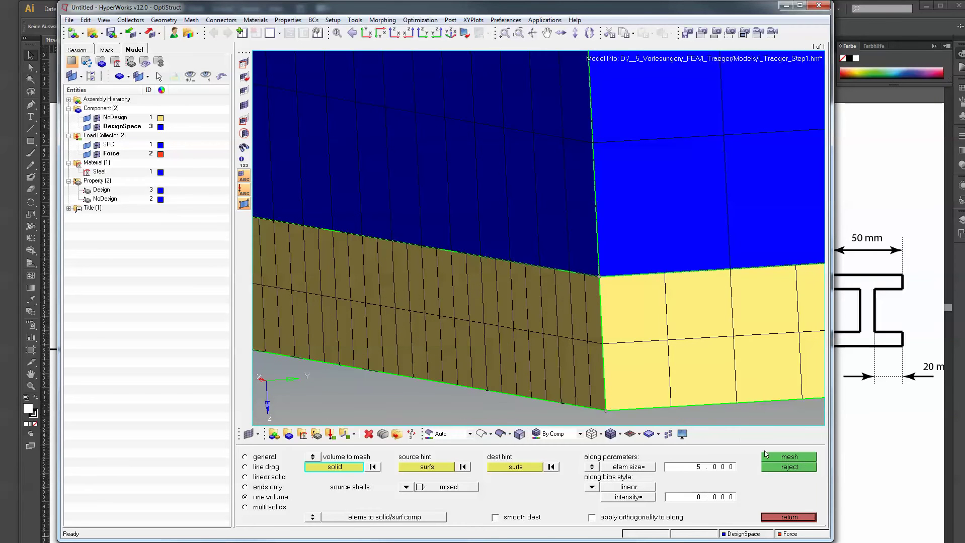
{"action": "left_click", "coordinate": [797, 517]}
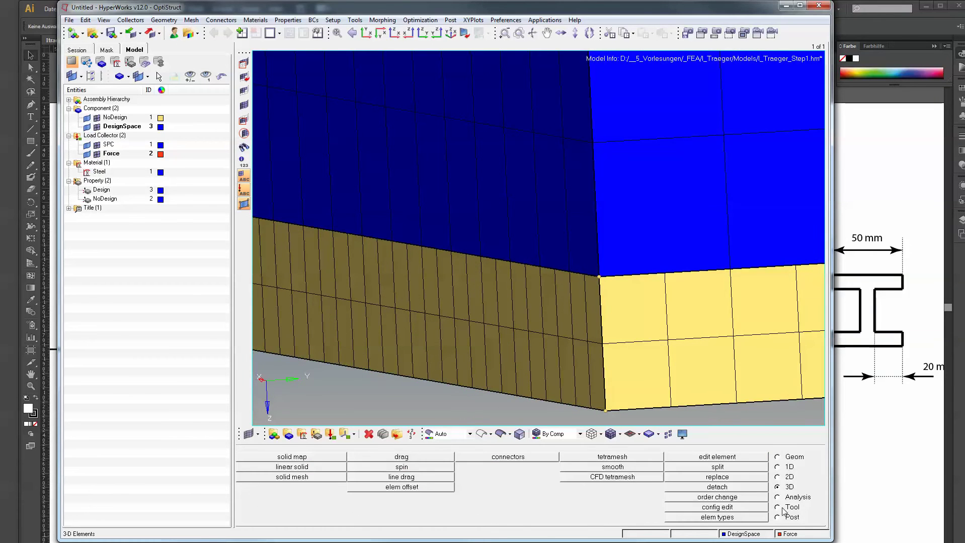
Preview node equivalence for the NoDesign and DesignSpace components with tolerance 0.010 and examine the coincident nodes along their shared boundary.
{"action": "left_click", "coordinate": [782, 508]}
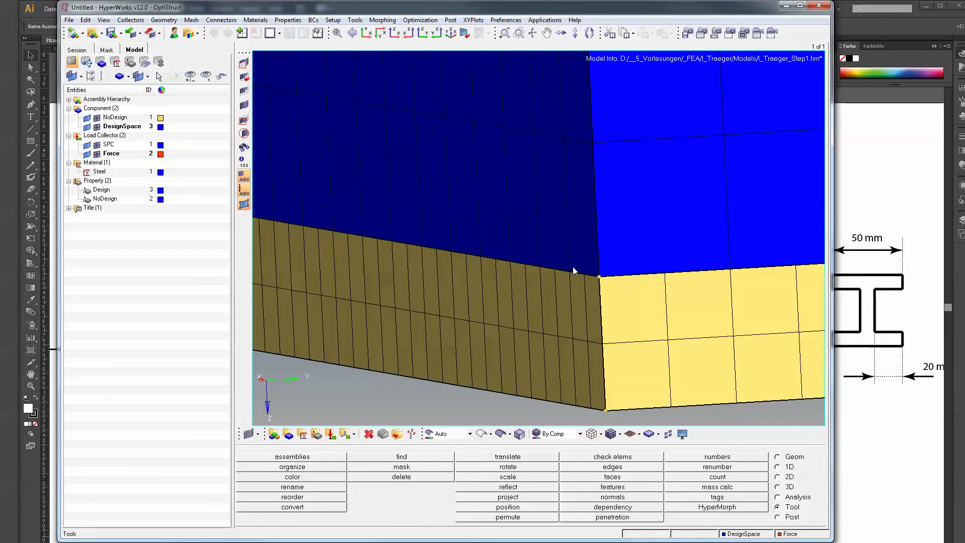
{"action": "left_click_drag", "start_coordinate": [579, 269], "coordinate": [622, 274], "text": "ctrl"}
{"action": "scroll", "coordinate": [622, 278], "scroll_direction": "up", "scroll_amount": 2}
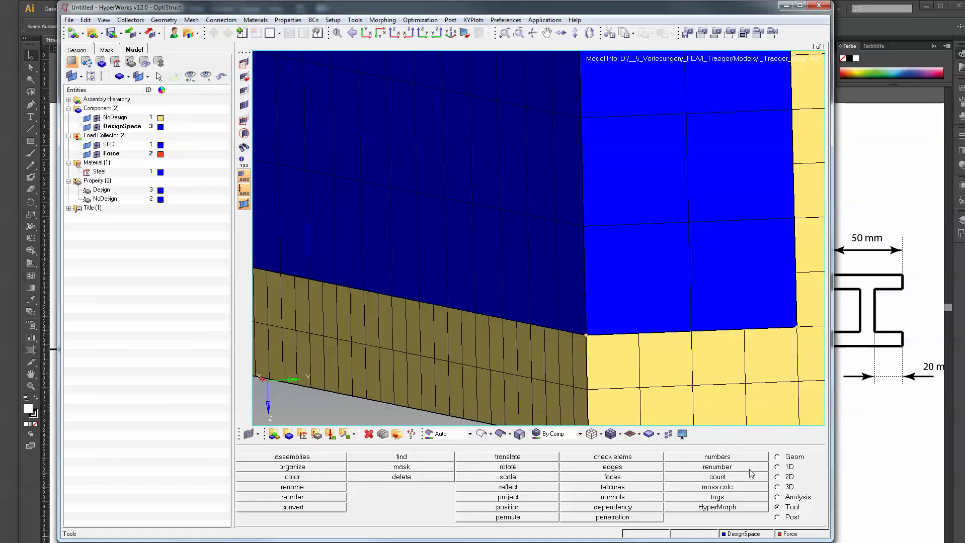
{"action": "left_click", "coordinate": [638, 478]}
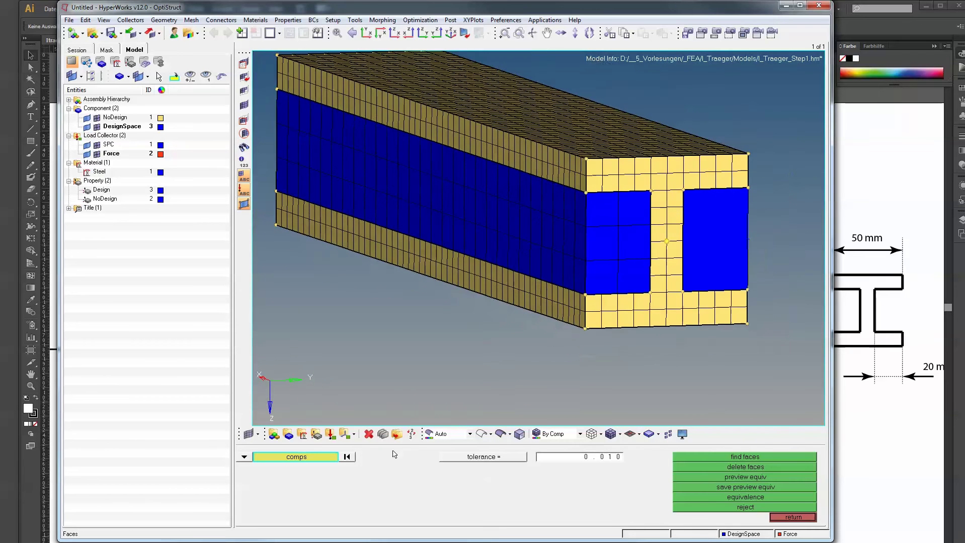
{"action": "left_click", "coordinate": [536, 301]}
{"action": "left_click", "coordinate": [542, 260]}
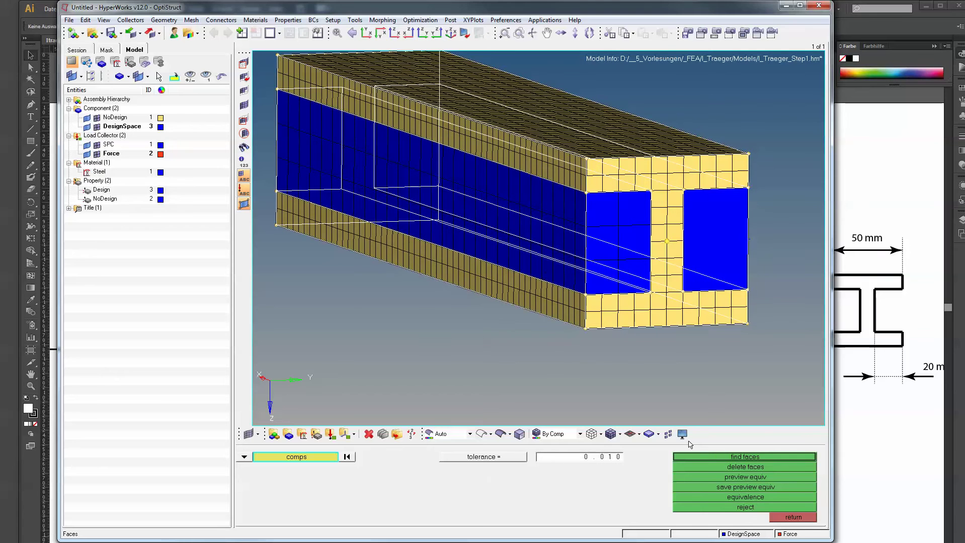
{"action": "left_click", "coordinate": [755, 480]}
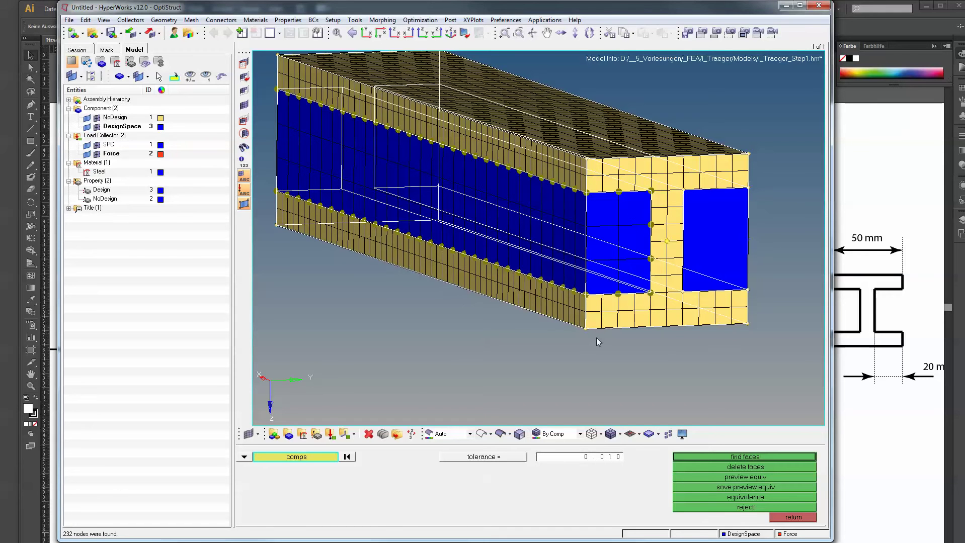
{"action": "scroll", "coordinate": [602, 300], "scroll_direction": "up", "scroll_amount": 5}
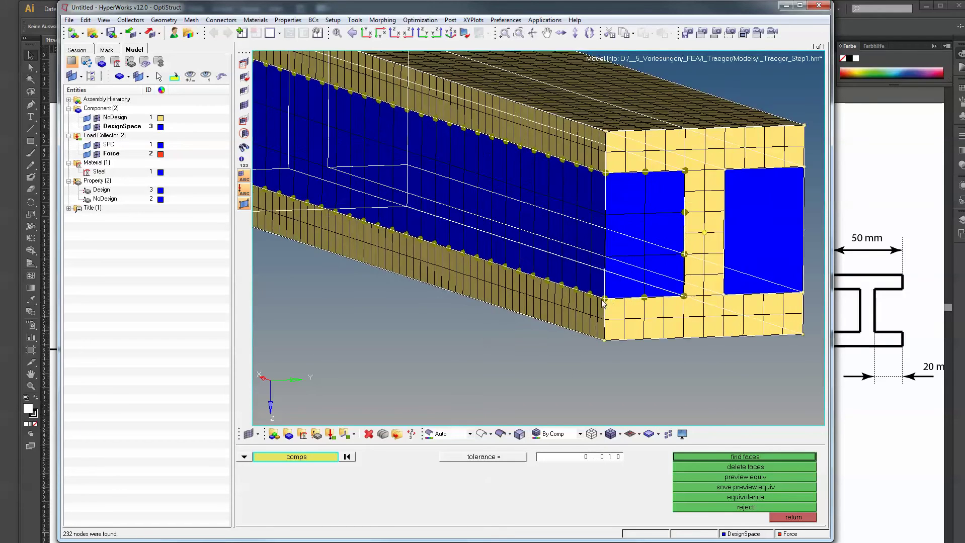
{"action": "scroll", "coordinate": [655, 301], "scroll_direction": "down", "scroll_amount": 5}
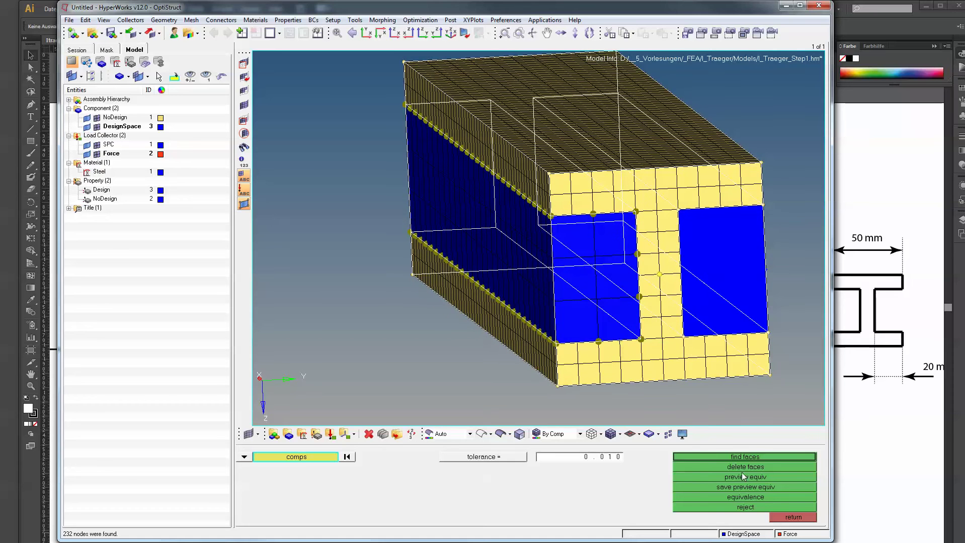
{"action": "left_click", "coordinate": [792, 518]}
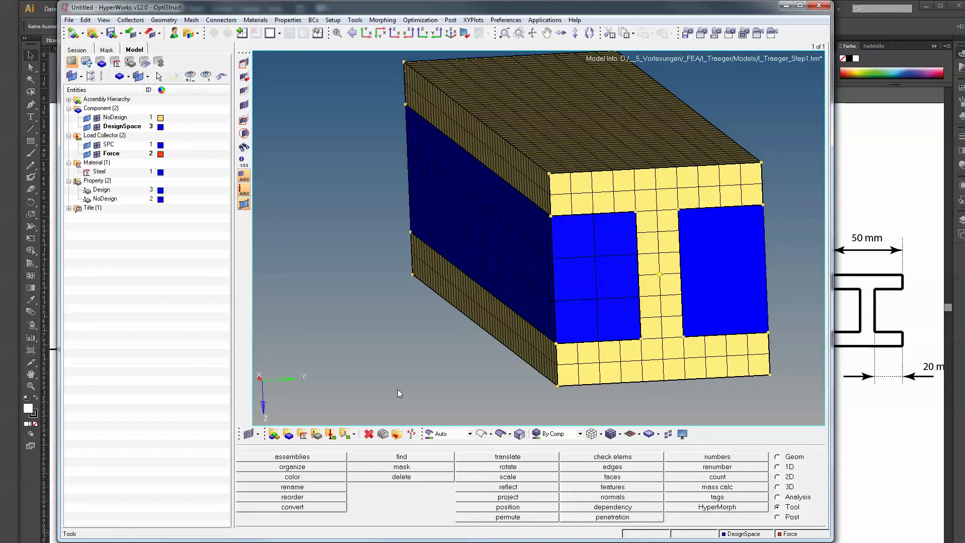
Delete all displayed elements of the DesignSpace and NoDesign meshes, keeping the solid geometry.
{"action": "key", "text": "F2"}
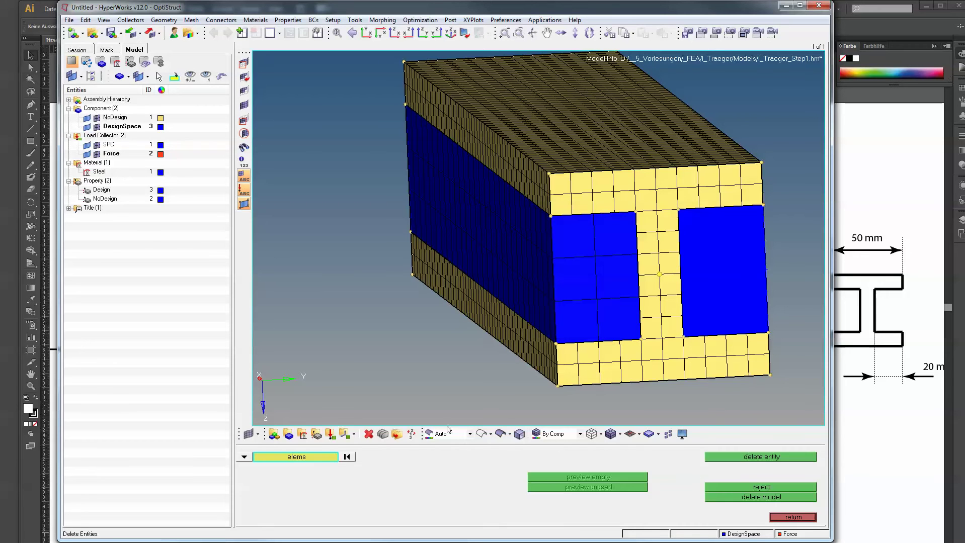
{"action": "left_click", "coordinate": [317, 458]}
{"action": "left_click", "coordinate": [332, 473]}
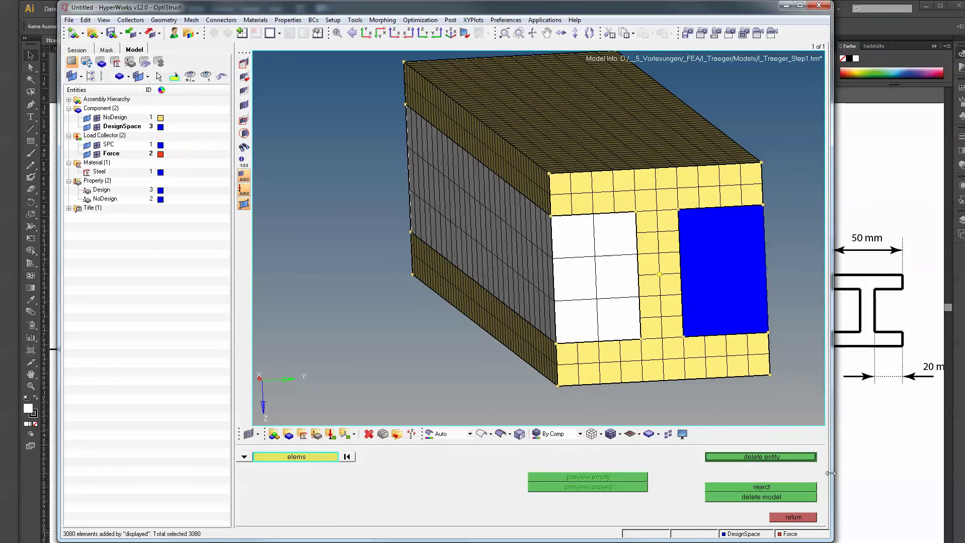
{"action": "left_click", "coordinate": [316, 455]}
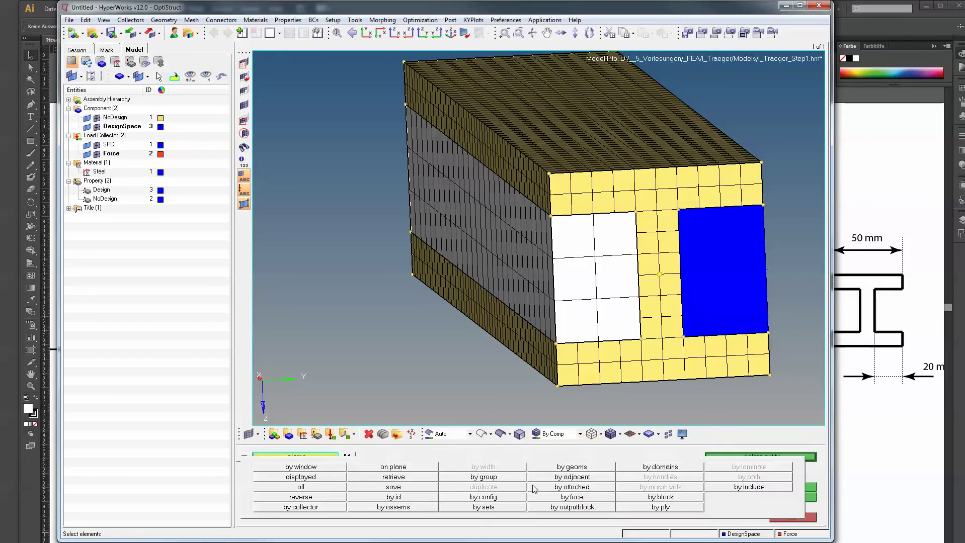
{"action": "left_click", "coordinate": [332, 476]}
{"action": "left_click", "coordinate": [725, 456]}
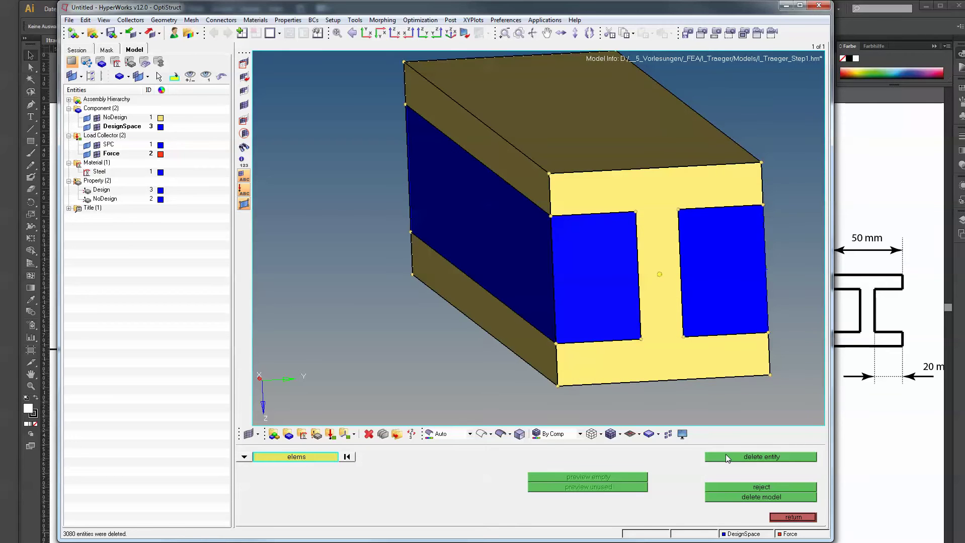
{"action": "left_click", "coordinate": [801, 518]}
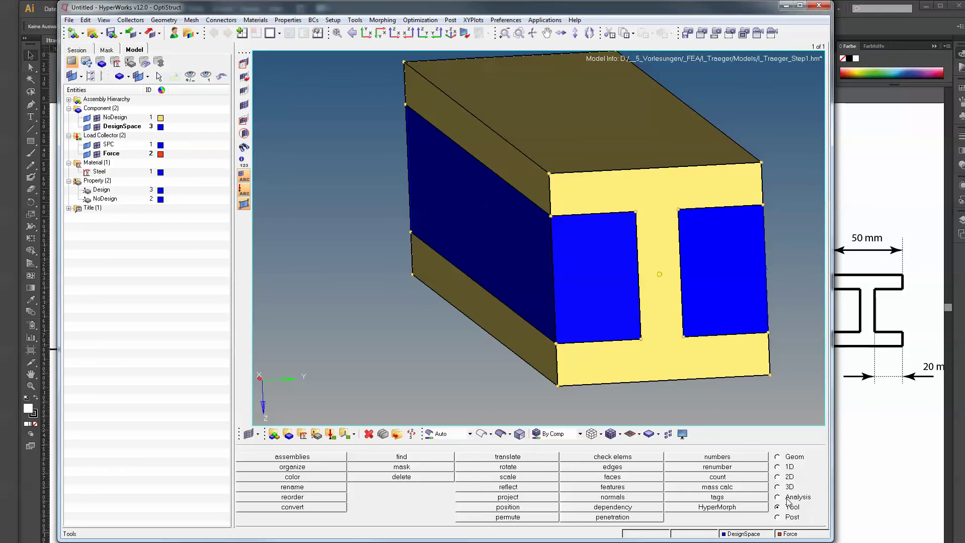
Connect the I-beam and both design space solids with an advanced boolean A+B that keeps all parts and combines through none.
{"action": "left_click", "coordinate": [788, 457]}
{"action": "left_click", "coordinate": [644, 467]}
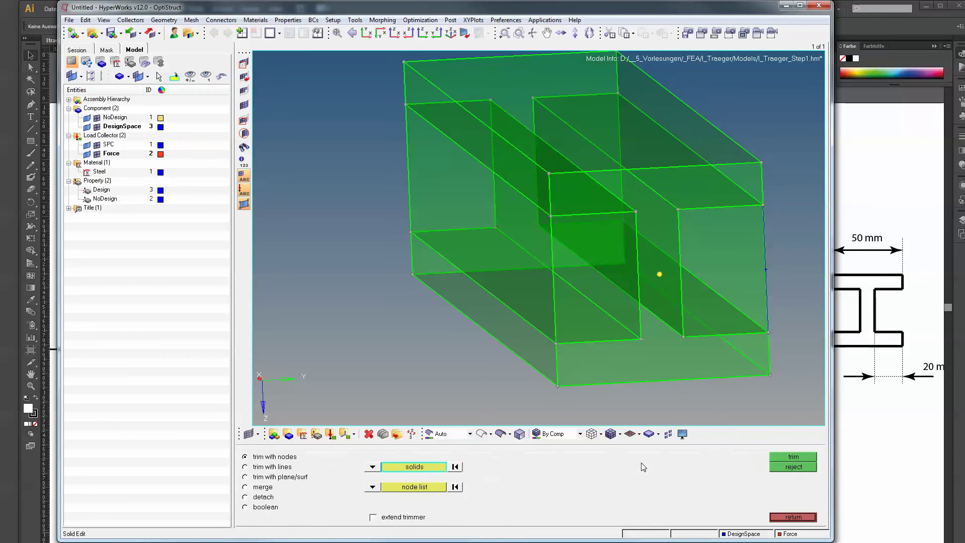
{"action": "left_click_drag", "start_coordinate": [605, 360], "coordinate": [599, 322], "text": "ctrl"}
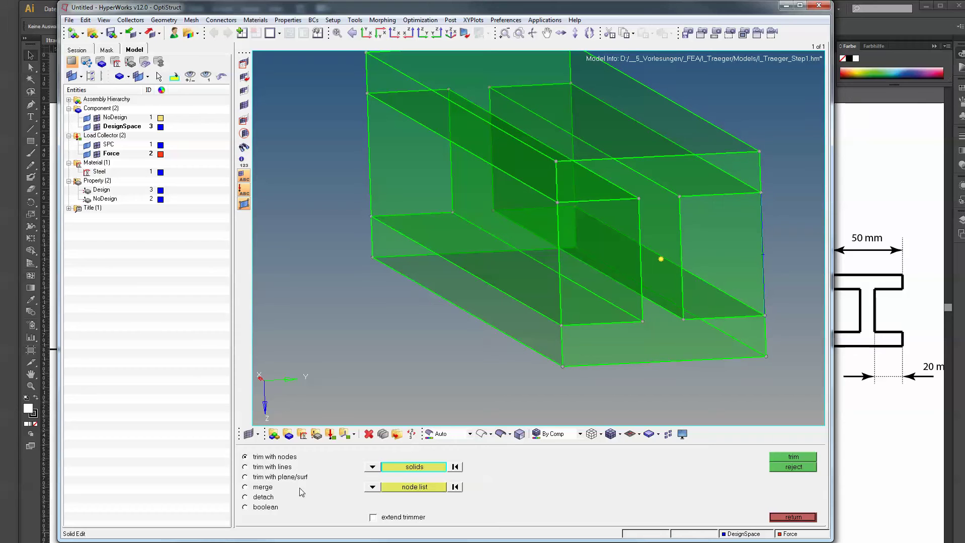
{"action": "left_click", "coordinate": [258, 508]}
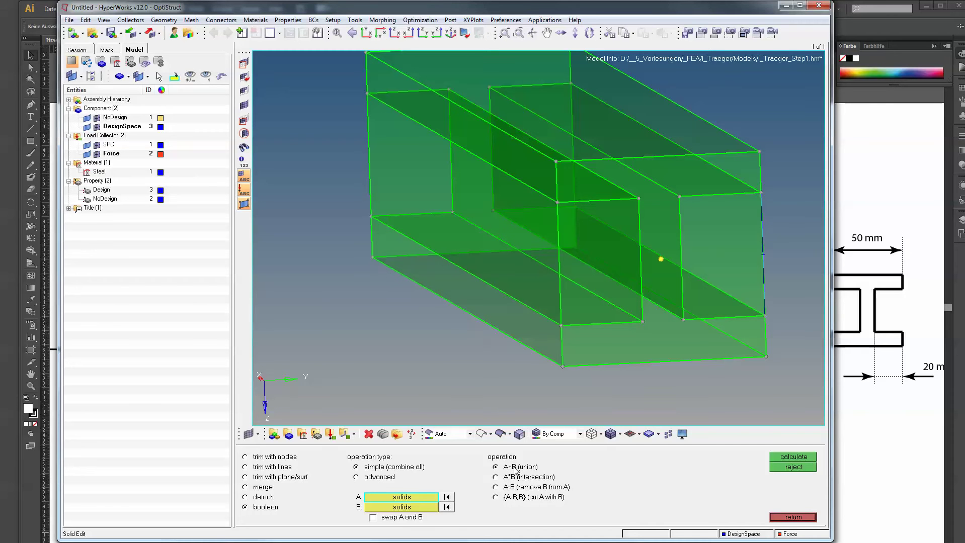
{"action": "middle_click", "coordinate": [572, 410]}
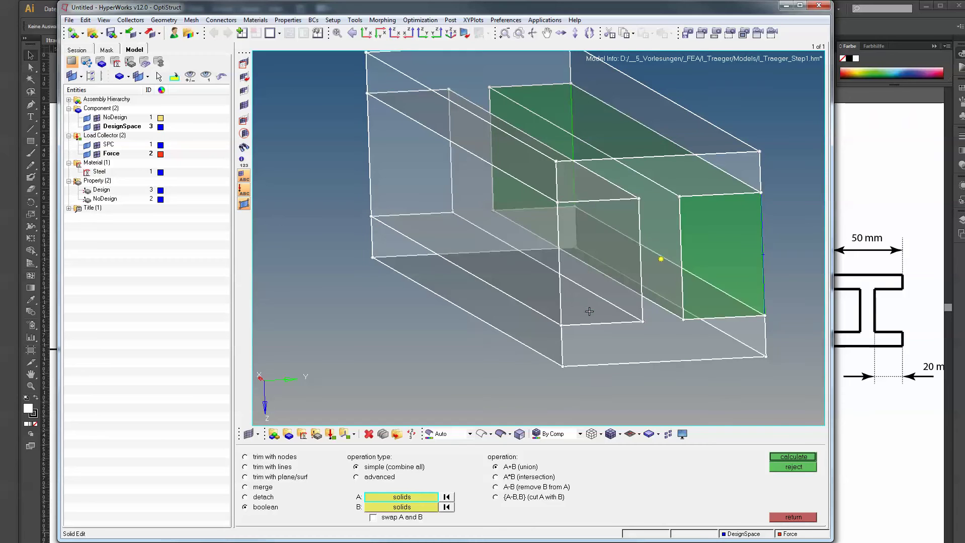
{"action": "left_click", "coordinate": [389, 477]}
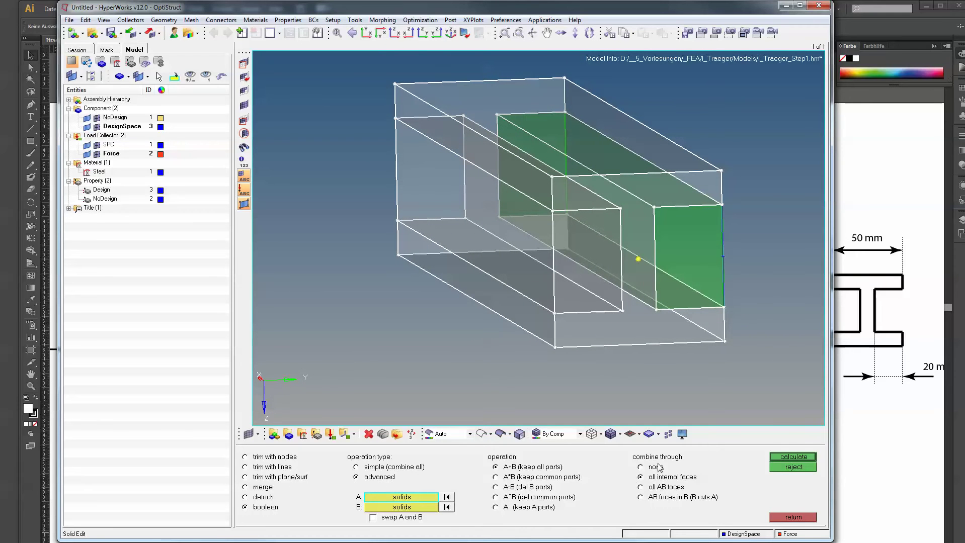
{"action": "left_click", "coordinate": [641, 467]}
{"action": "left_click", "coordinate": [794, 457]}
{"action": "left_click_drag", "start_coordinate": [707, 349], "coordinate": [645, 302], "text": "ctrl"}
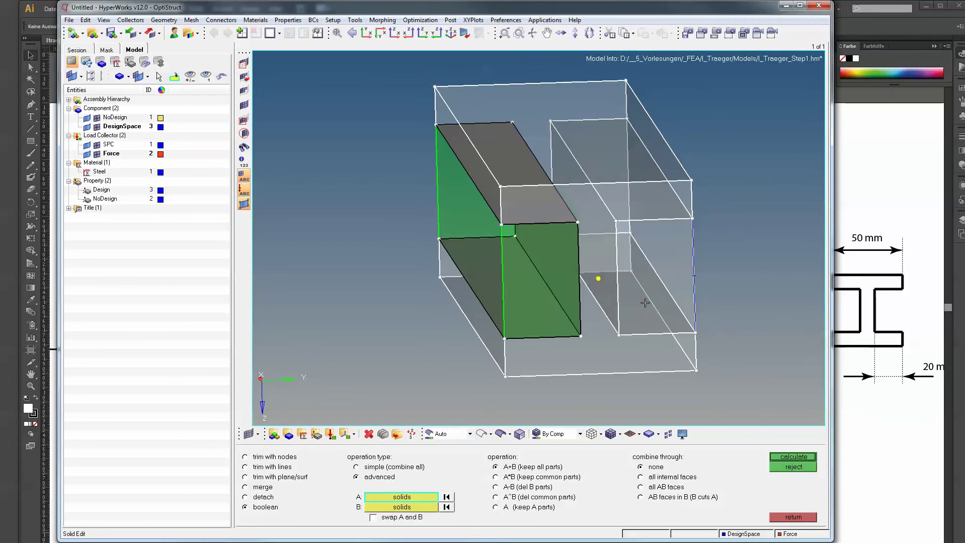
{"action": "left_click", "coordinate": [785, 458]}
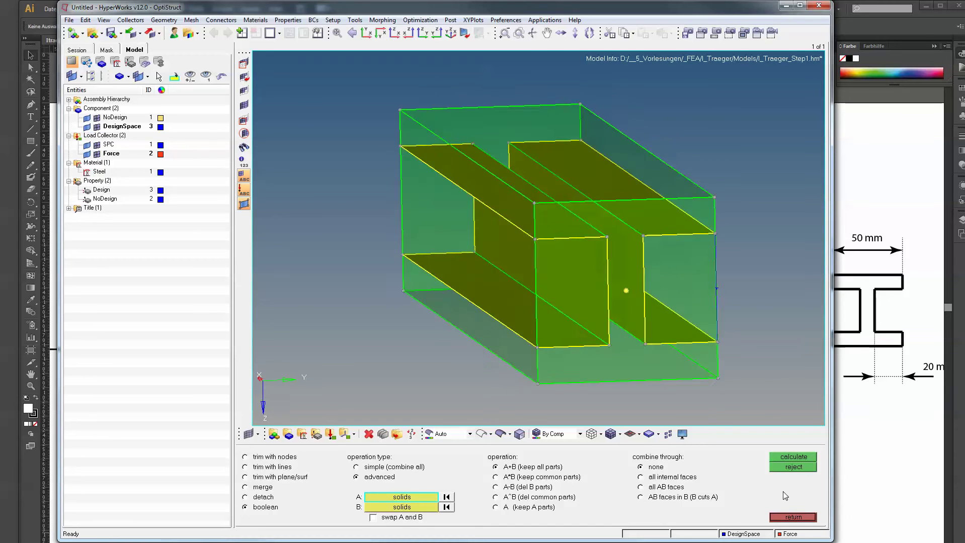
{"action": "scroll", "coordinate": [648, 305], "scroll_direction": "up", "scroll_amount": 6}
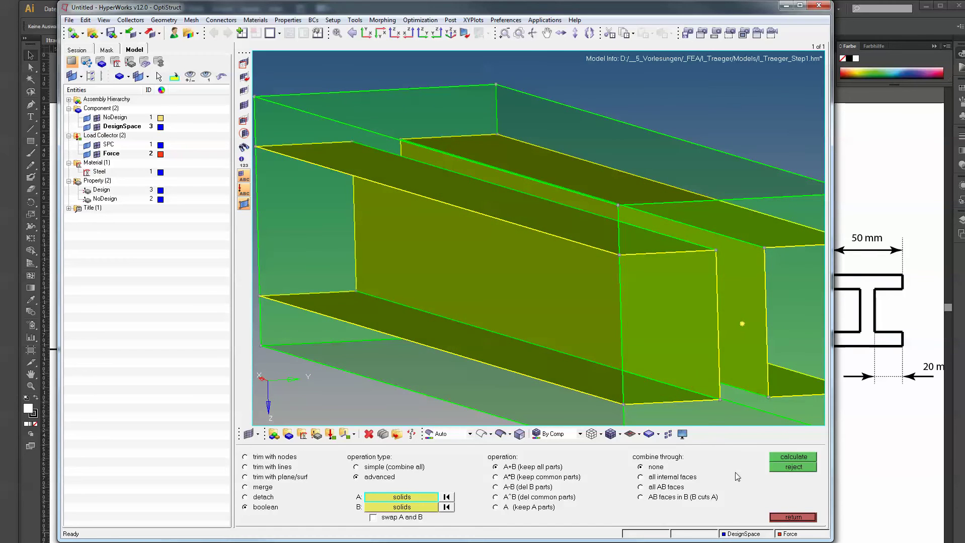
Mesh the design space solid on the negative y side with a one-volume solid map at element size 5.
{"action": "left_click", "coordinate": [793, 518]}
{"action": "left_click", "coordinate": [788, 489]}
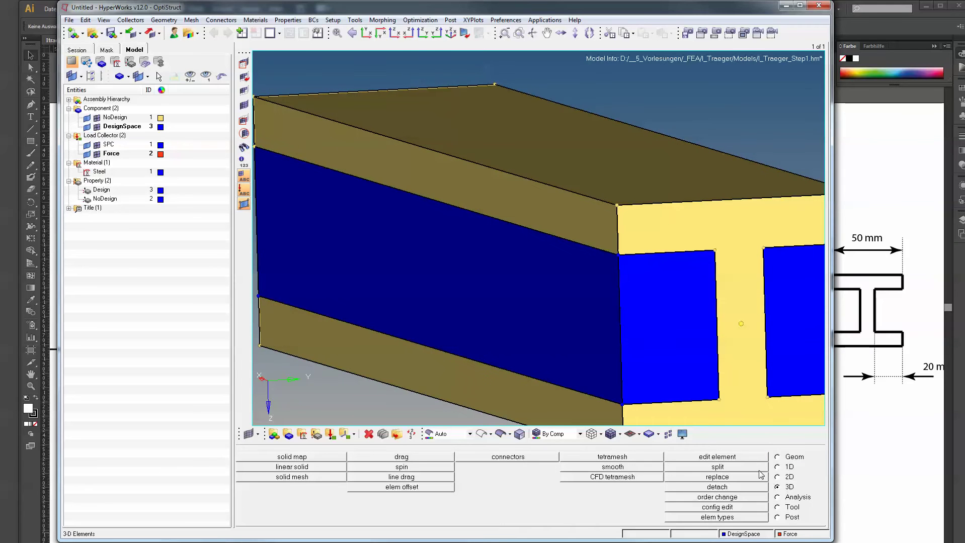
{"action": "left_click", "coordinate": [562, 317]}
{"action": "scroll", "coordinate": [565, 306], "scroll_direction": "down", "scroll_amount": 3, "text": "ctrl"}
{"action": "left_click_drag", "start_coordinate": [566, 307], "coordinate": [596, 322], "text": "ctrl"}
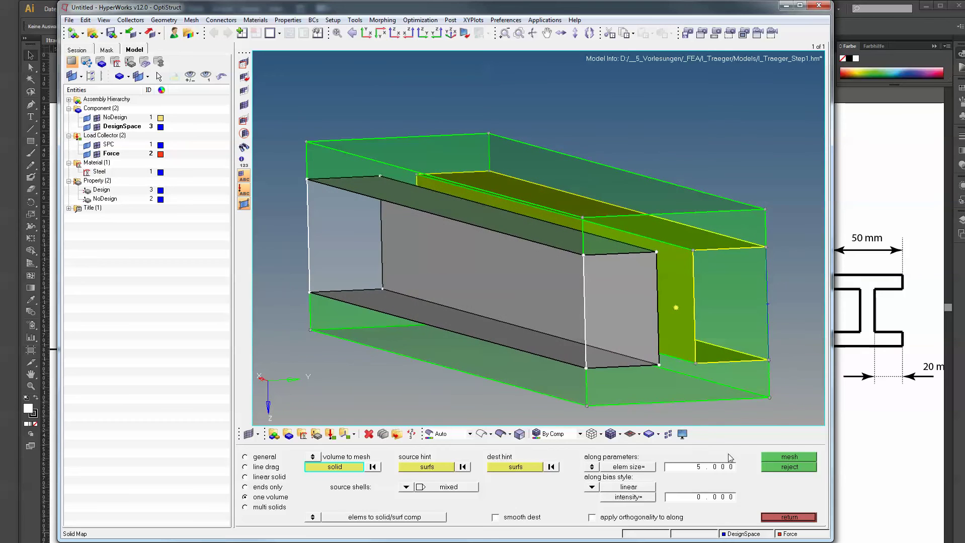
{"action": "left_click", "coordinate": [772, 456]}
{"action": "scroll", "coordinate": [675, 413], "scroll_direction": "up", "scroll_amount": 5, "text": "ctrl"}
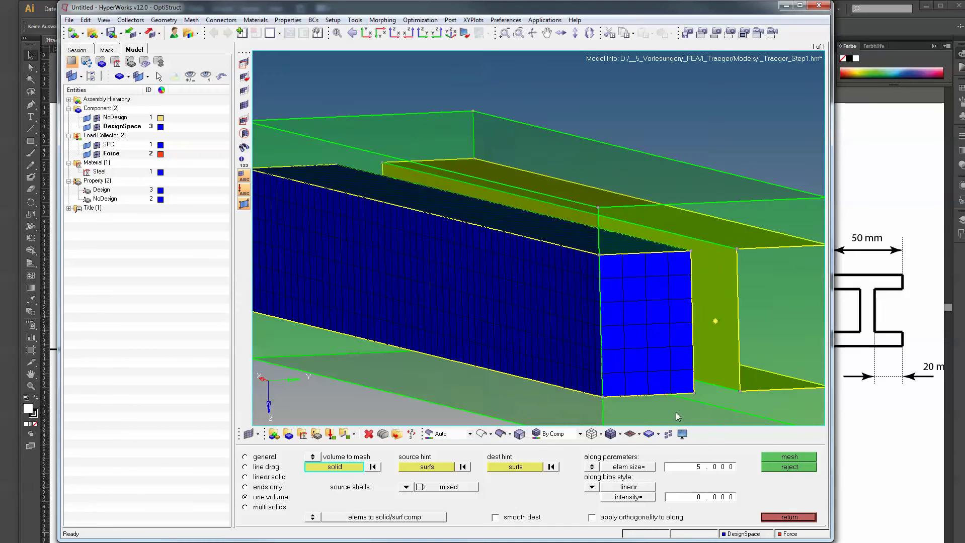
Try meshing the NoDesign I-beam solid at element size 10, examine its transition to the design space mesh, and reject it.
{"action": "left_click", "coordinate": [651, 376]}
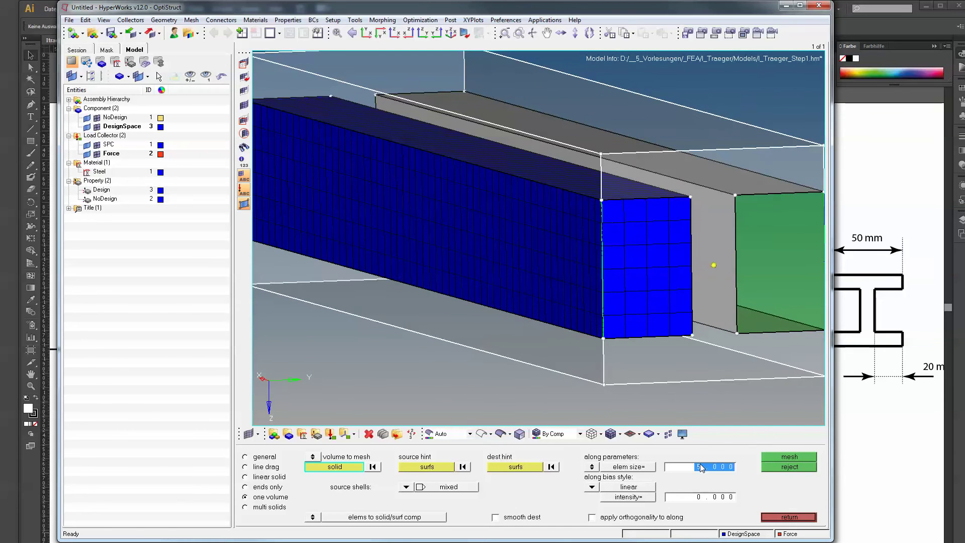
{"action": "type", "text": "10"}
{"action": "left_click", "coordinate": [782, 455]}
{"action": "scroll", "coordinate": [685, 373], "scroll_direction": "up", "scroll_amount": 5, "text": "ctrl"}
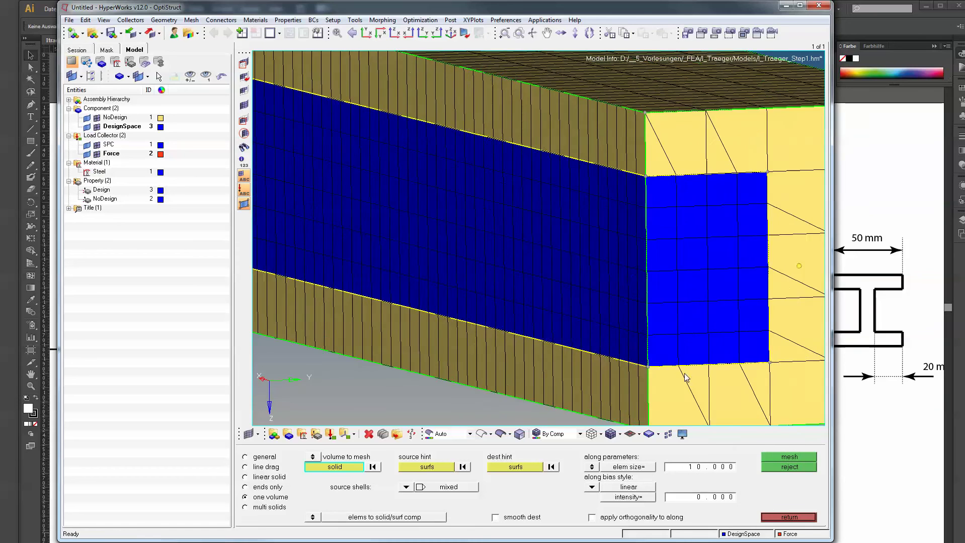
{"action": "left_click_drag", "start_coordinate": [749, 331], "coordinate": [632, 304], "text": "ctrl"}
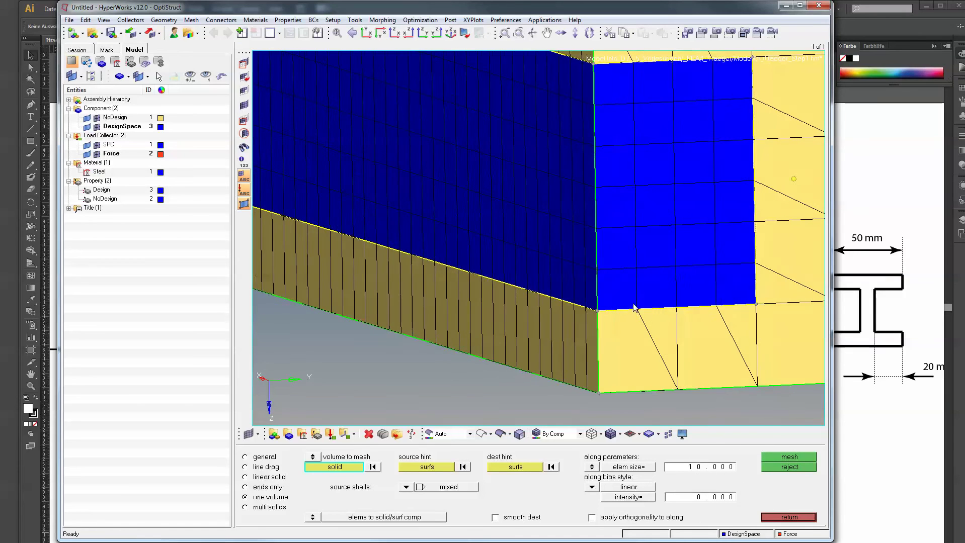
{"action": "scroll", "coordinate": [707, 299], "scroll_direction": "down", "scroll_amount": 10, "text": "ctrl"}
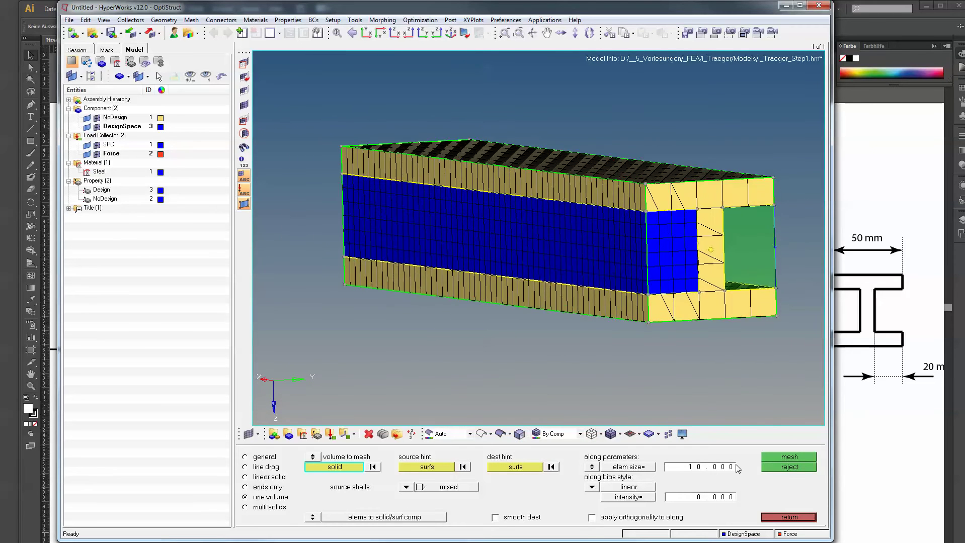
{"action": "left_click", "coordinate": [790, 468]}
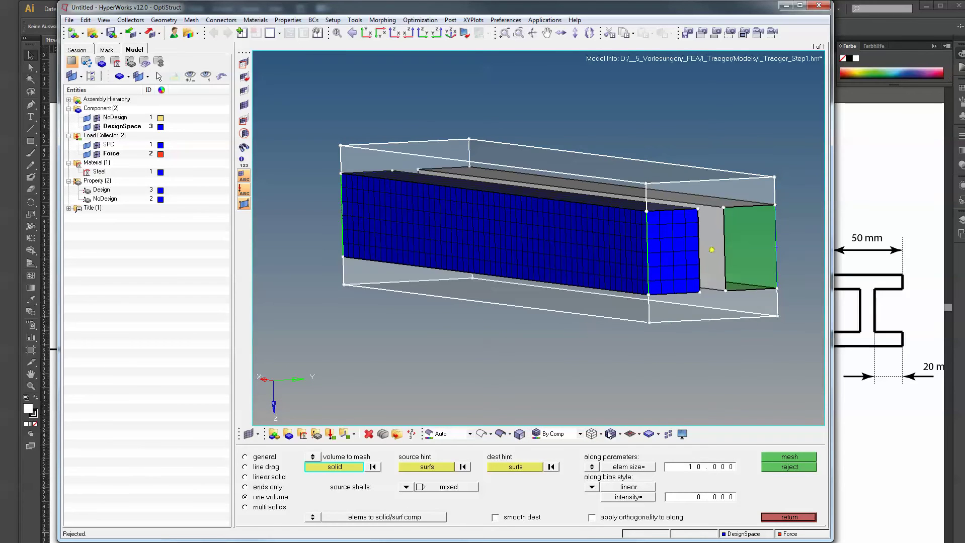
Mesh all displayed solids together with a multi-solids solid map at element size 2 and accept the mesh.
{"action": "left_click", "coordinate": [265, 507]}
{"action": "left_click", "coordinate": [363, 477]}
{"action": "left_click", "coordinate": [366, 469]}
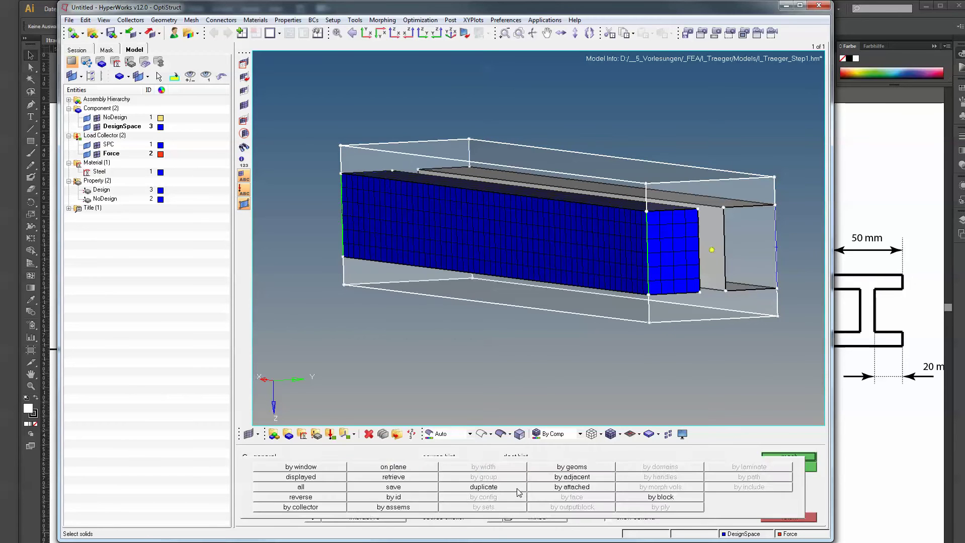
{"action": "left_click", "coordinate": [334, 477]}
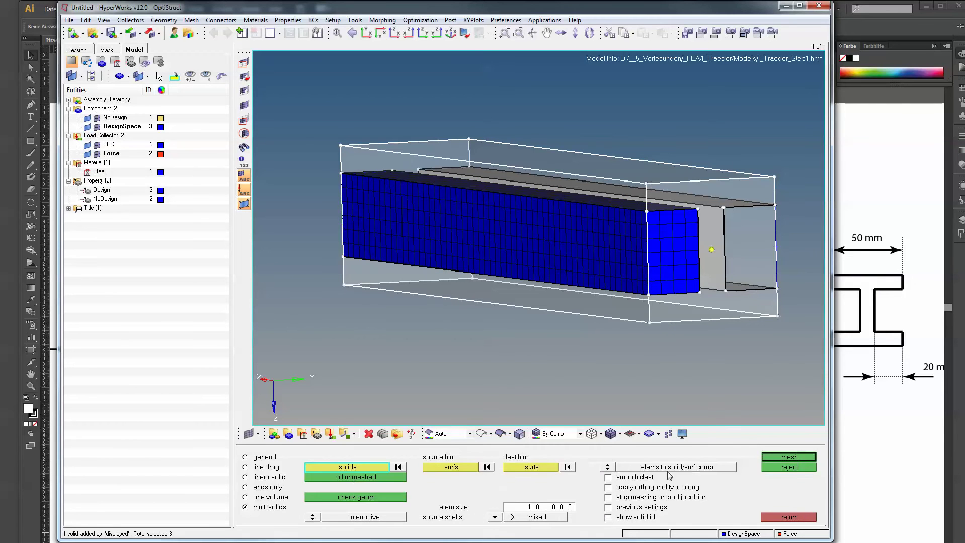
{"action": "left_click", "coordinate": [560, 508]}
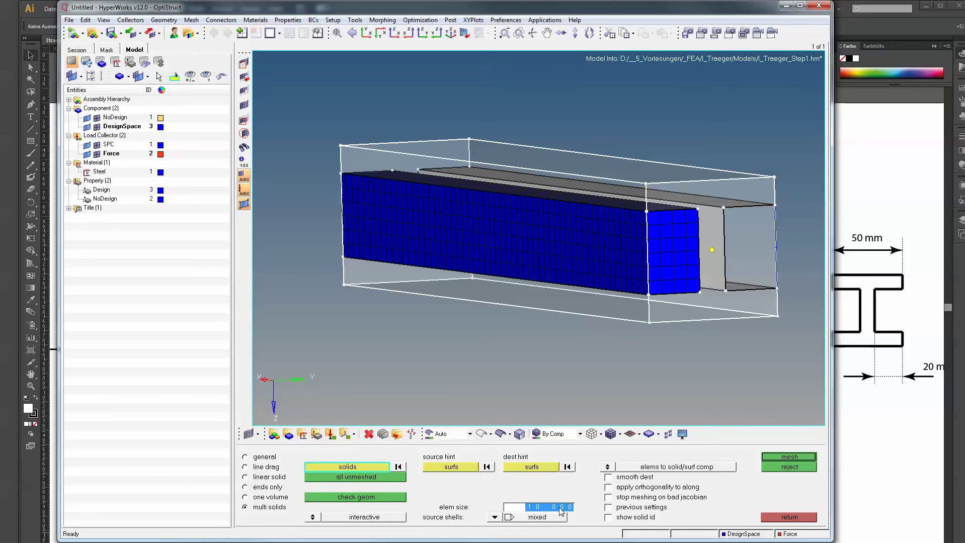
{"action": "type", "text": "2"}
{"action": "left_click", "coordinate": [802, 456]}
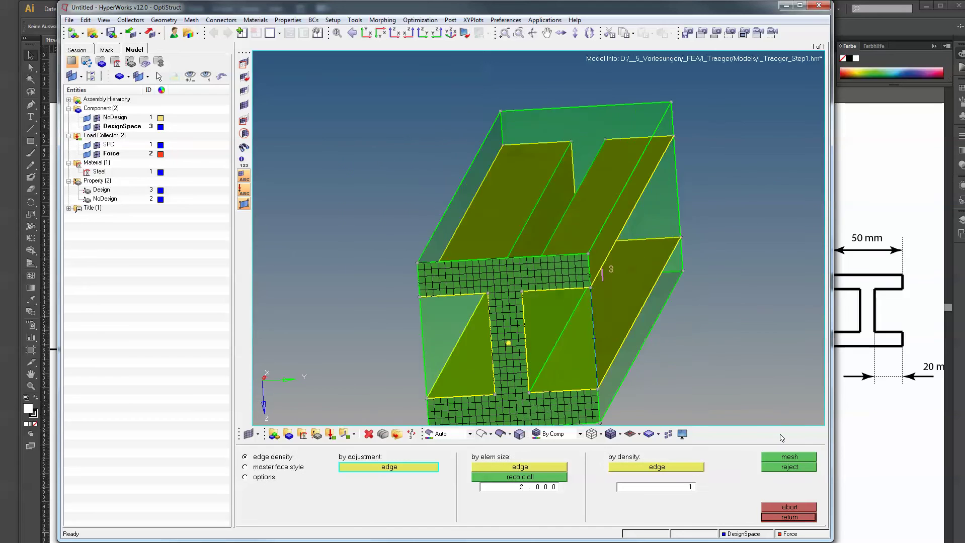
{"action": "left_click", "coordinate": [798, 458]}
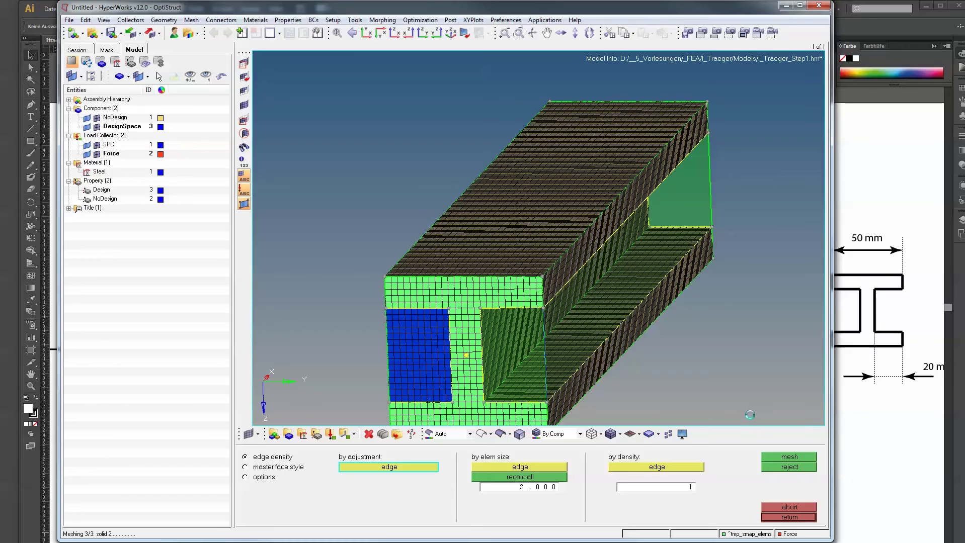
{"action": "left_click", "coordinate": [792, 522]}
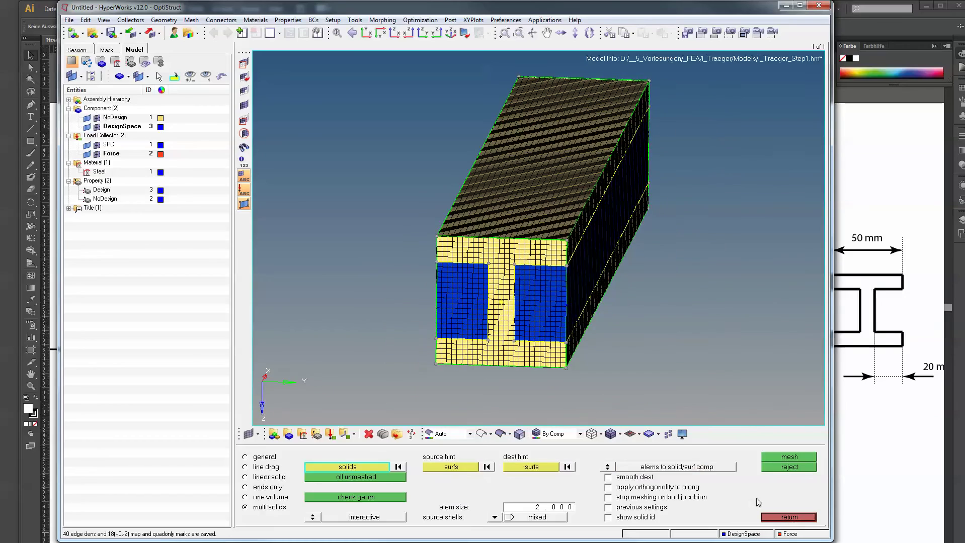
{"action": "left_click_drag", "start_coordinate": [654, 385], "coordinate": [682, 392], "text": "ctrl"}
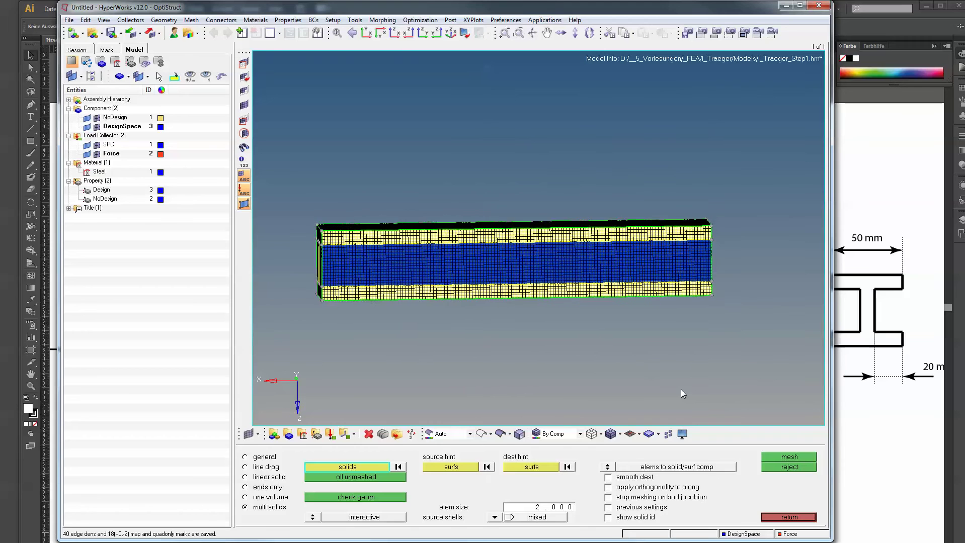
{"action": "left_click_drag", "start_coordinate": [681, 391], "coordinate": [597, 356], "text": "ctrl"}
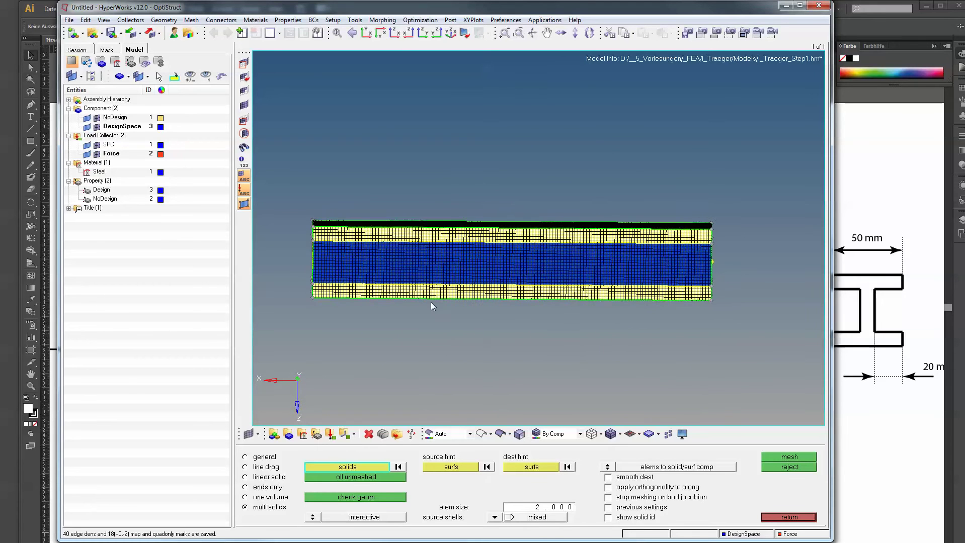
Save a copy of the model as I_Traeger_Step1_2.hm in the Models folder.
{"action": "left_click", "coordinate": [70, 20]}
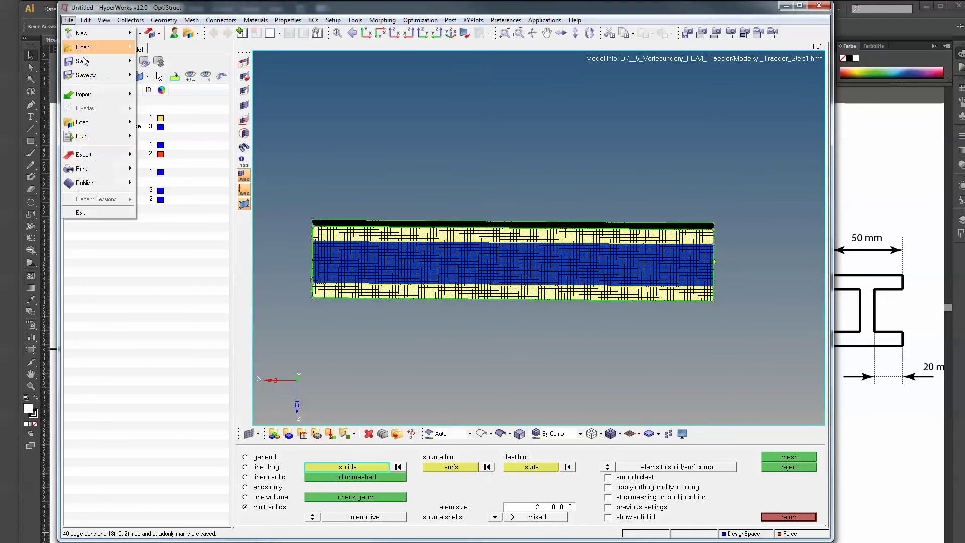
{"action": "mouse_move", "coordinate": [98, 74]}
{"action": "left_click", "coordinate": [176, 103]}
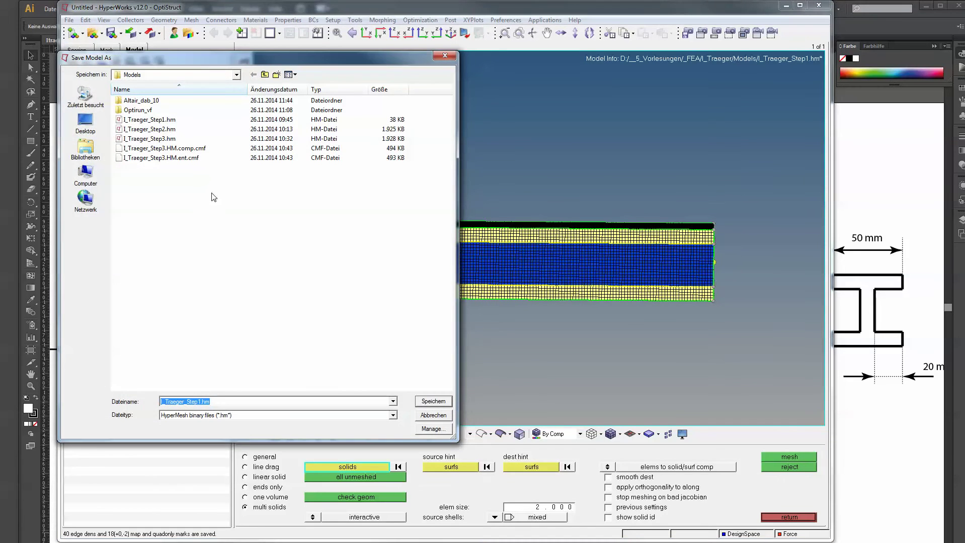
{"action": "key", "text": "Left"}
{"action": "type", "text": "_2"}
{"action": "key", "text": "Return"}
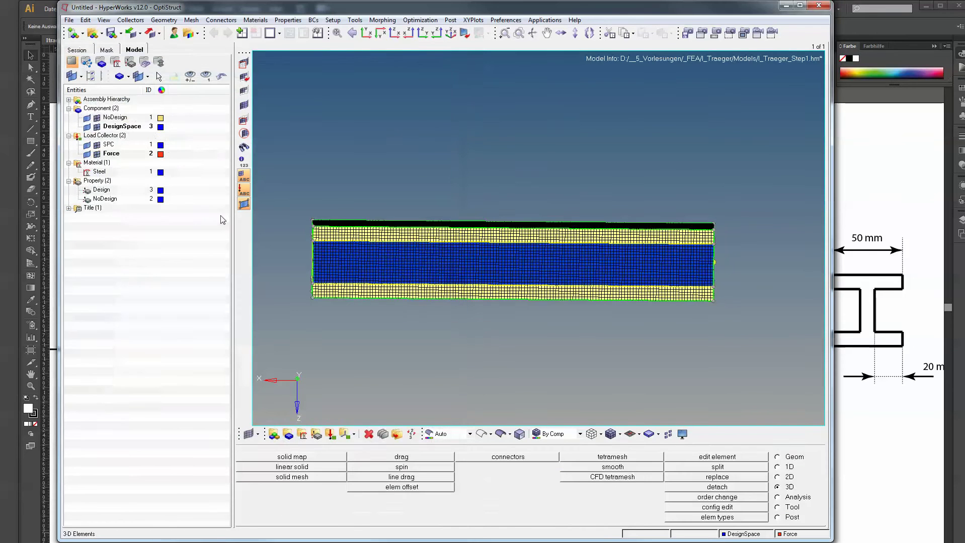
Switch to the beam drawing in Illustrator to review the force, support positions and overall dimensions.
{"action": "left_click_drag", "start_coordinate": [478, 255], "coordinate": [511, 254], "text": "ctrl"}
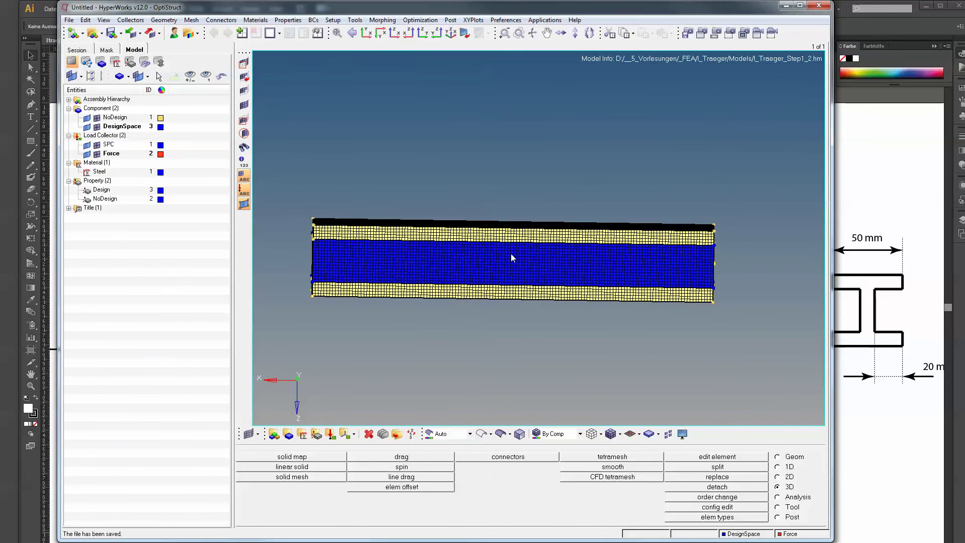
{"action": "left_click_drag", "start_coordinate": [572, 318], "coordinate": [605, 397], "text": "ctrl"}
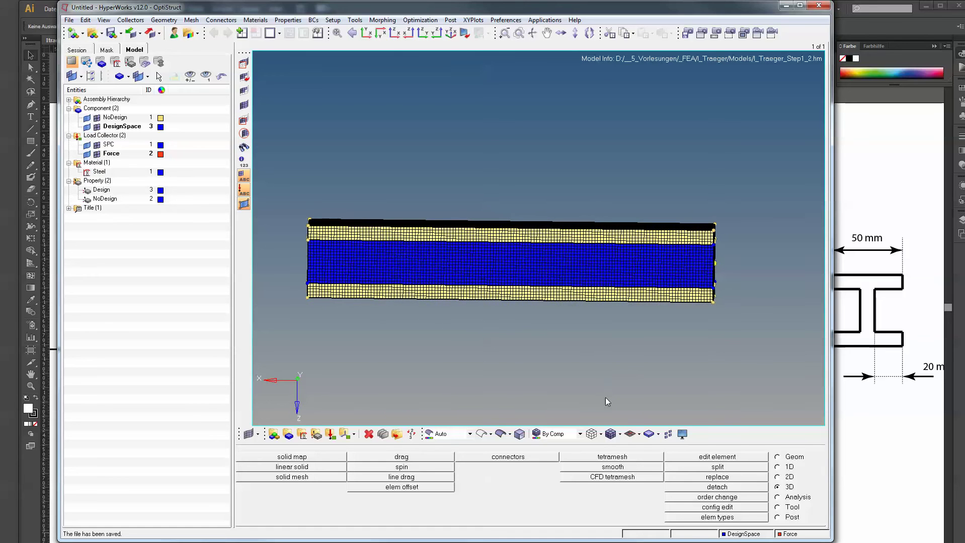
{"action": "left_click", "coordinate": [864, 411]}
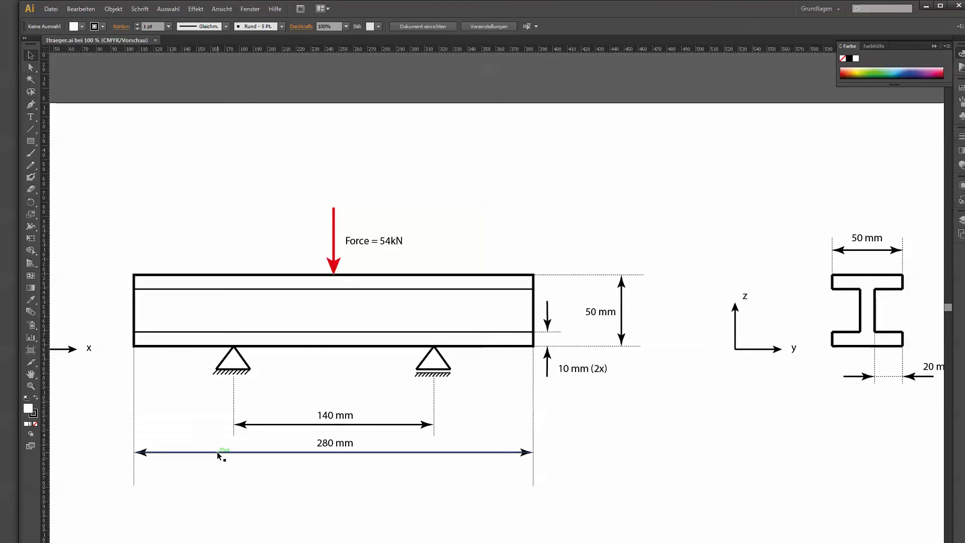
Switch back to HyperWorks and create a node at x 70, y 0, z -30 below the beam for the first support position.
{"action": "key", "text": "alt+Tab"}
{"action": "left_click_drag", "start_coordinate": [387, 347], "coordinate": [406, 283], "text": "ctrl"}
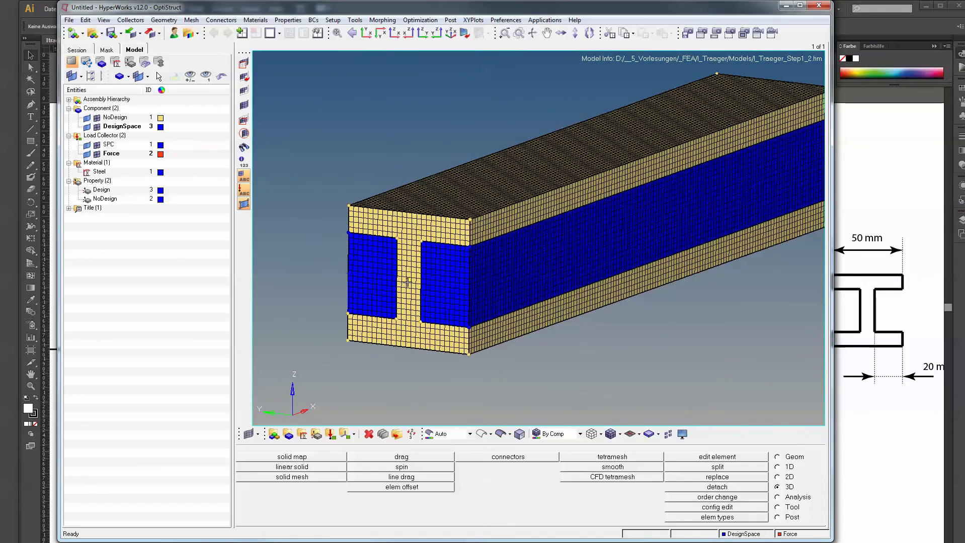
{"action": "left_click", "coordinate": [856, 453]}
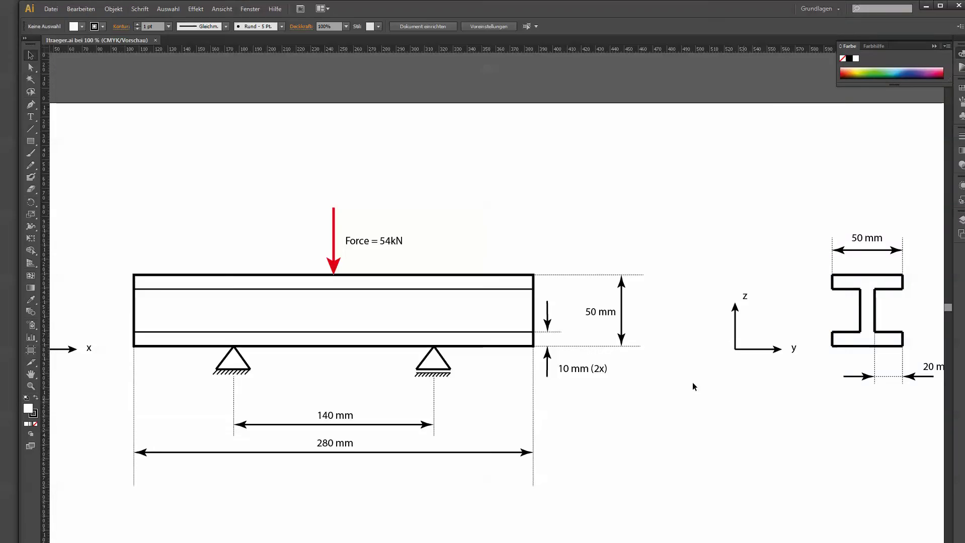
{"action": "key", "text": "alt+Tab"}
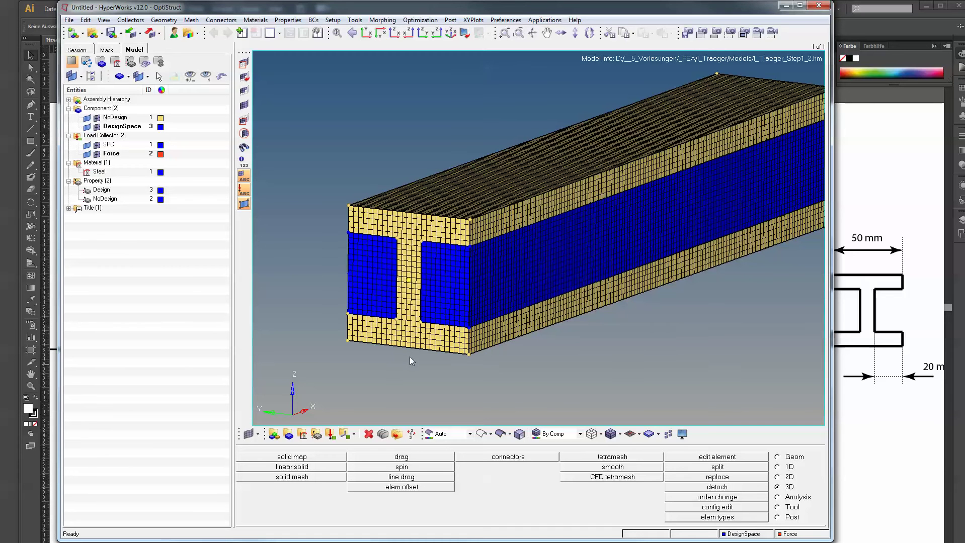
{"action": "left_click", "coordinate": [776, 456]}
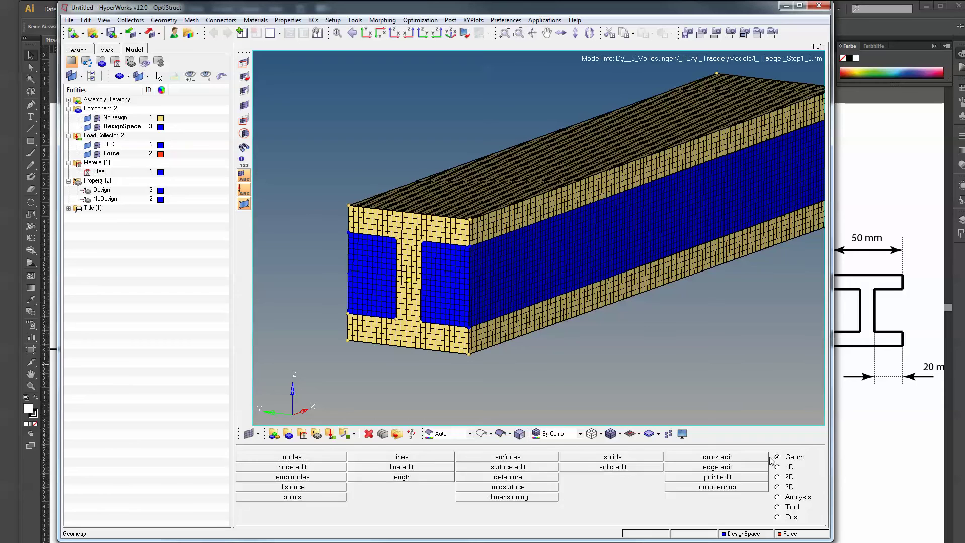
{"action": "left_click", "coordinate": [338, 458]}
{"action": "left_click", "coordinate": [420, 467]}
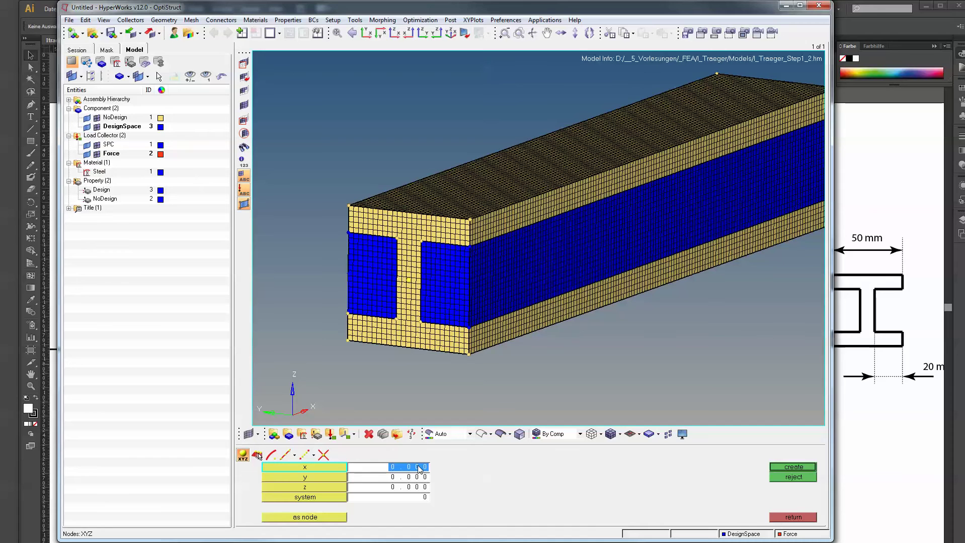
{"action": "type", "text": "70"}
{"action": "left_click", "coordinate": [403, 489]}
{"action": "type", "text": "3"}
{"action": "middle_click", "coordinate": [522, 409]}
{"action": "scroll", "coordinate": [507, 400], "scroll_direction": "down", "scroll_amount": 5}
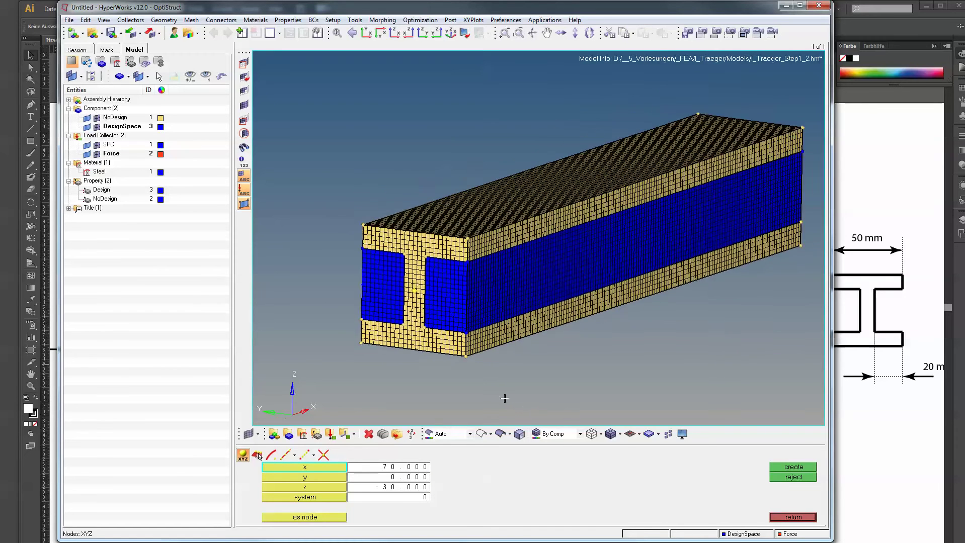
Create a node at x 210, y 0, z -30 for the second support position.
{"action": "left_click", "coordinate": [403, 468]}
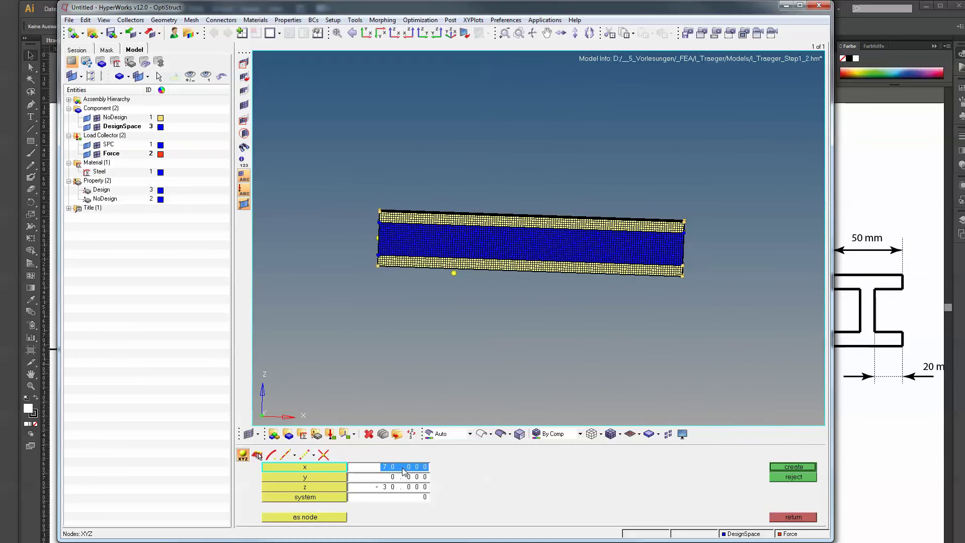
{"action": "type", "text": "210"}
{"action": "middle_click", "coordinate": [435, 404]}
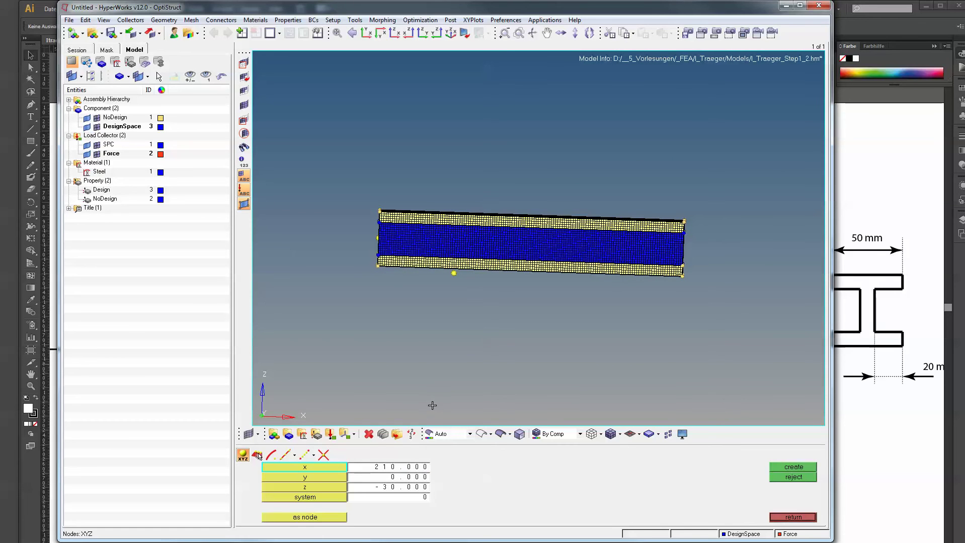
Create a node at the origin with x, y and z all 0.
{"action": "left_click", "coordinate": [397, 468]}
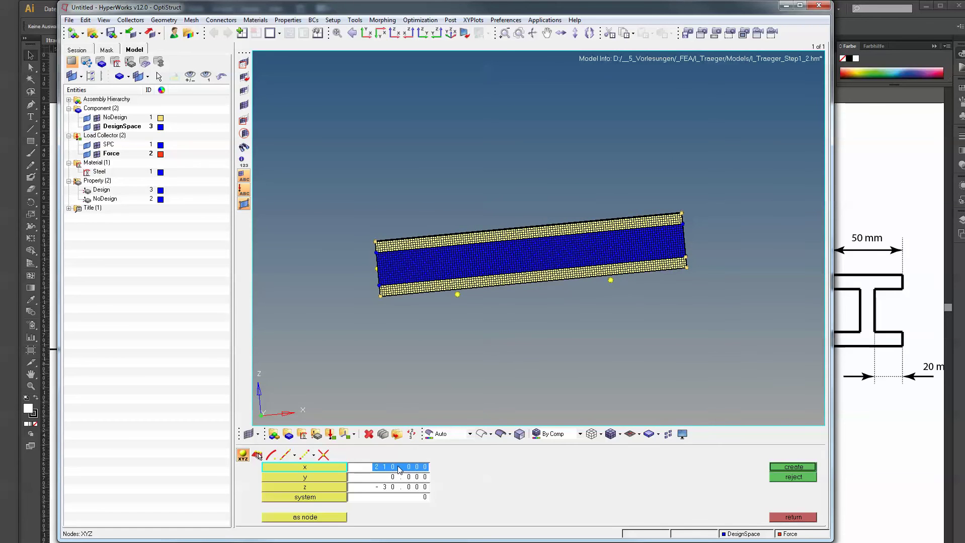
{"action": "type", "text": "0"}
{"action": "left_click", "coordinate": [395, 488]}
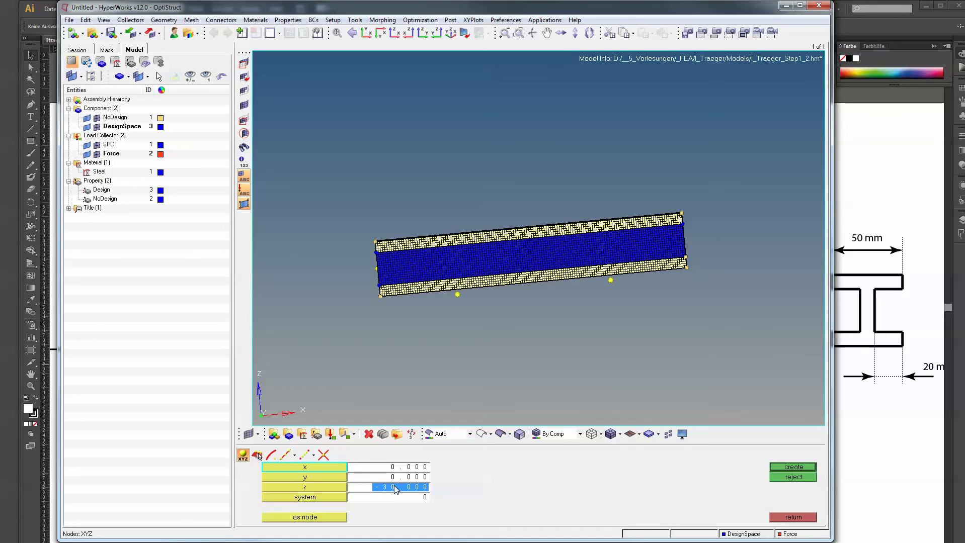
{"action": "type", "text": "0"}
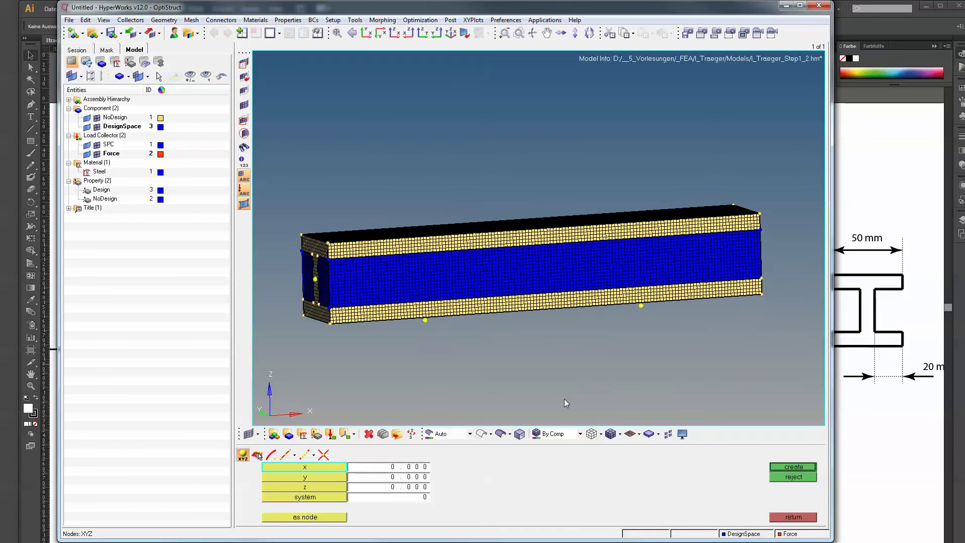
Try a node at x 0, z 30, reject it, and create the load reference node at x 140, y 0, z 30 instead.
{"action": "left_click", "coordinate": [410, 487]}
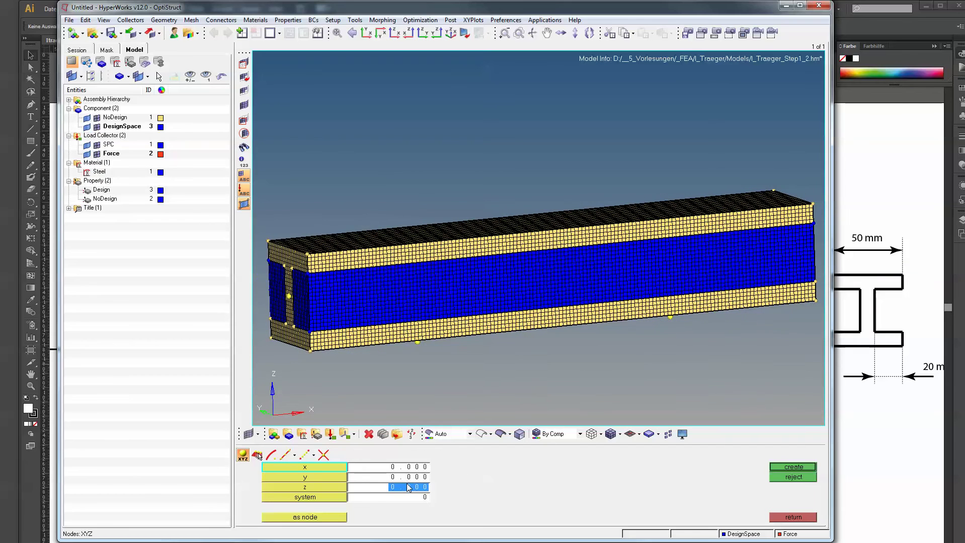
{"action": "type", "text": "30.000"}
{"action": "left_click", "coordinate": [785, 468]}
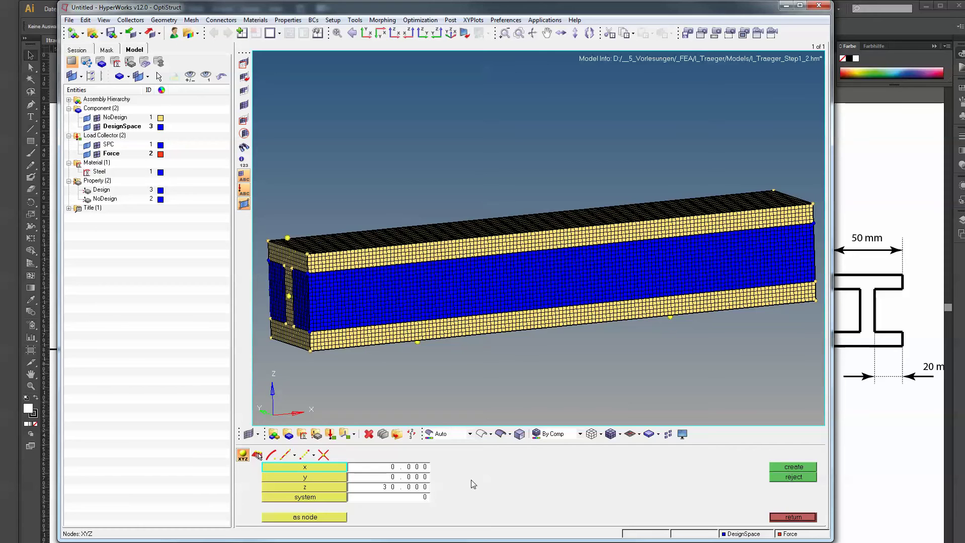
{"action": "left_click", "coordinate": [411, 469]}
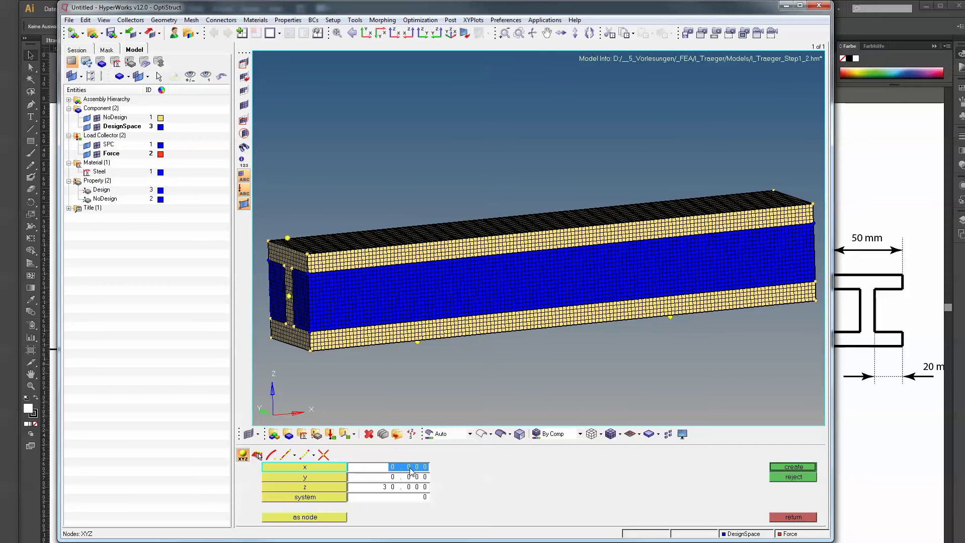
{"action": "type", "text": "140"}
{"action": "left_click", "coordinate": [785, 479]}
{"action": "left_click", "coordinate": [801, 467]}
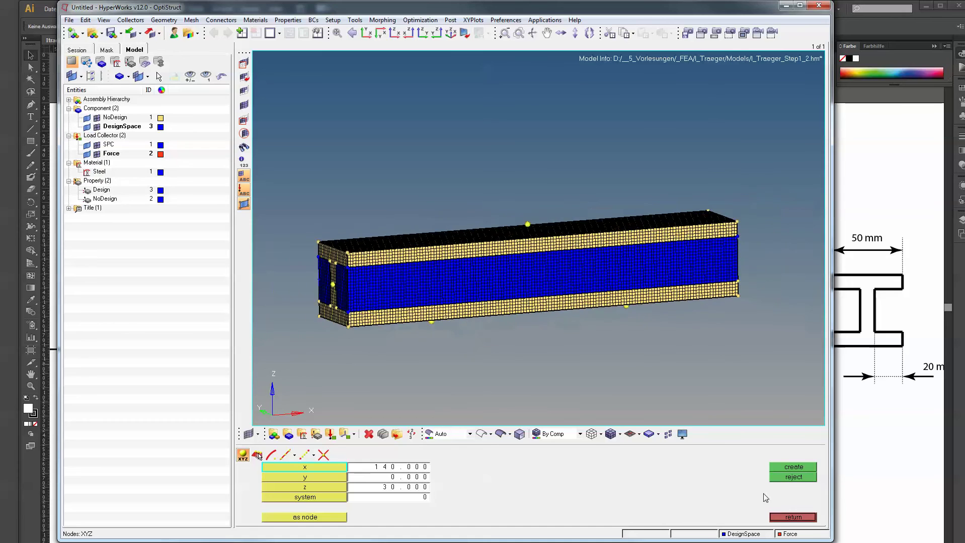
{"action": "left_click", "coordinate": [365, 34]}
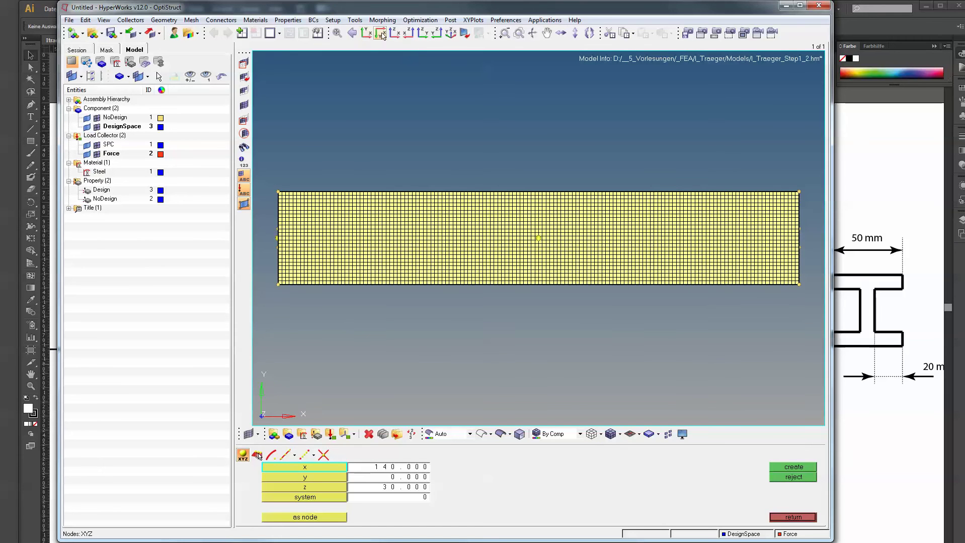
{"action": "left_click", "coordinate": [394, 33]}
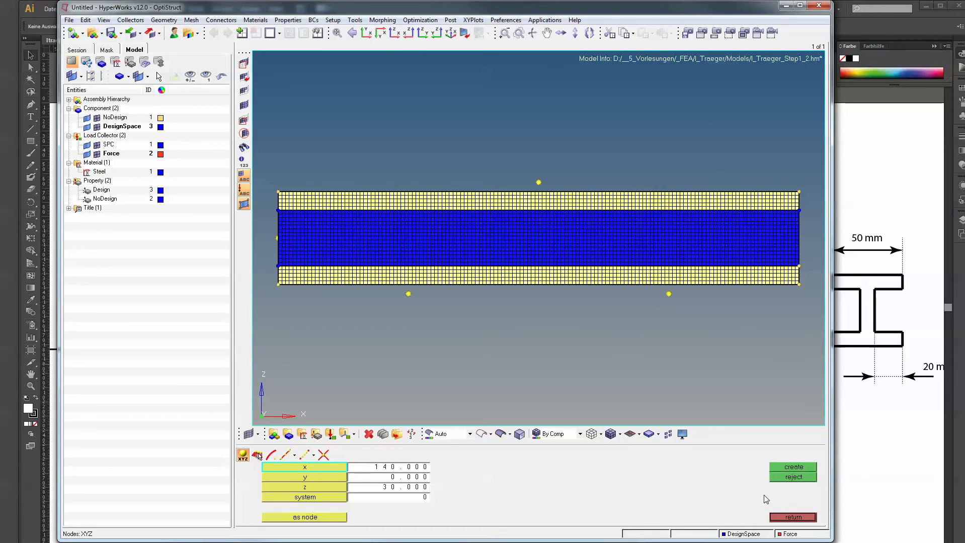
{"action": "left_click", "coordinate": [791, 516]}
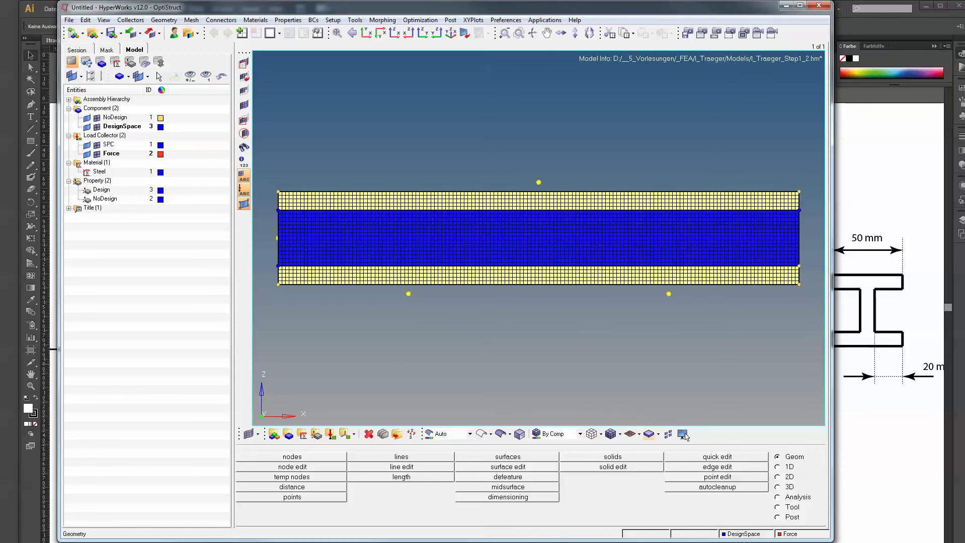
Open the force definition, review the load position in the Illustrator drawing, and examine the HyperWorks mesh nodes beneath the upper reference node.
{"action": "left_click", "coordinate": [796, 497]}
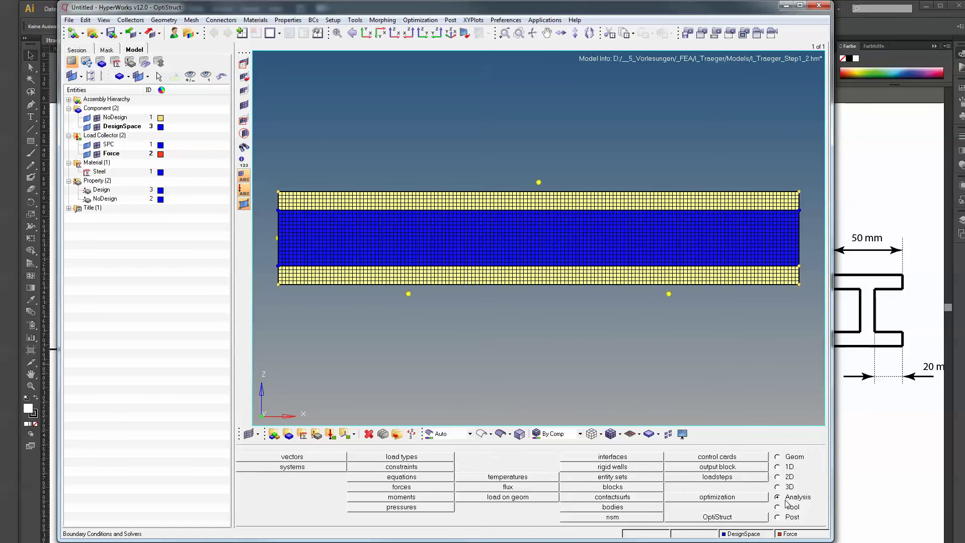
{"action": "left_click", "coordinate": [416, 488]}
{"action": "left_click", "coordinate": [876, 430]}
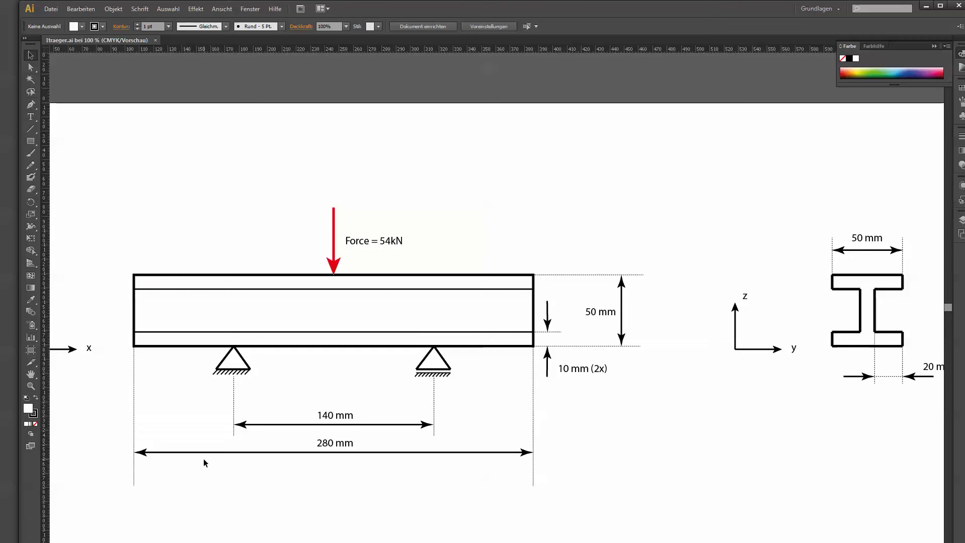
{"action": "key", "text": "alt+Tab"}
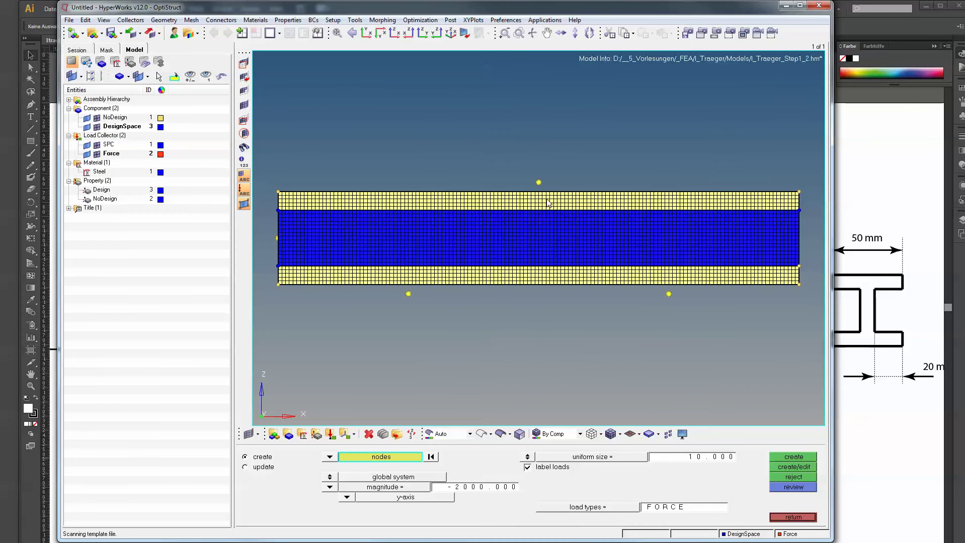
{"action": "scroll", "coordinate": [541, 181], "scroll_direction": "up", "scroll_amount": 3}
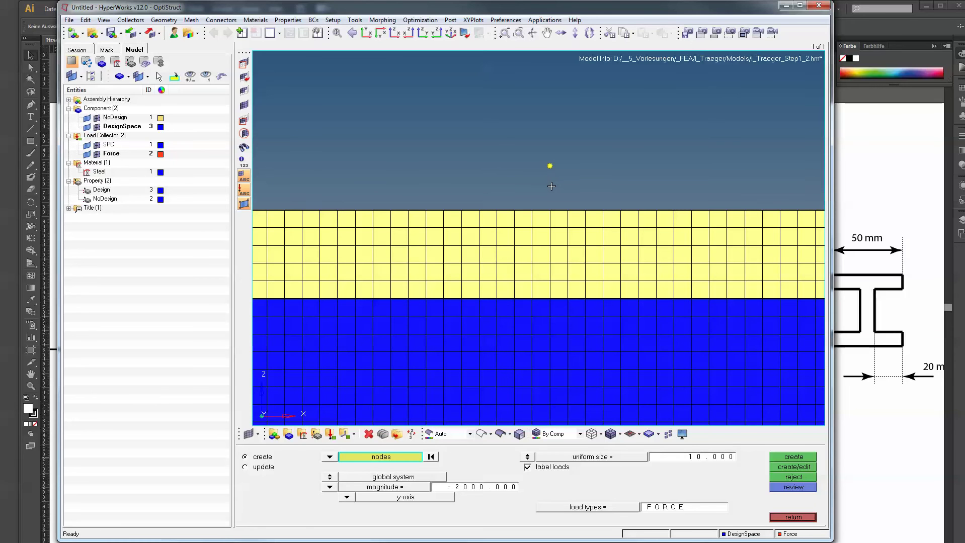
{"action": "scroll", "coordinate": [551, 186], "scroll_direction": "up", "scroll_amount": 5}
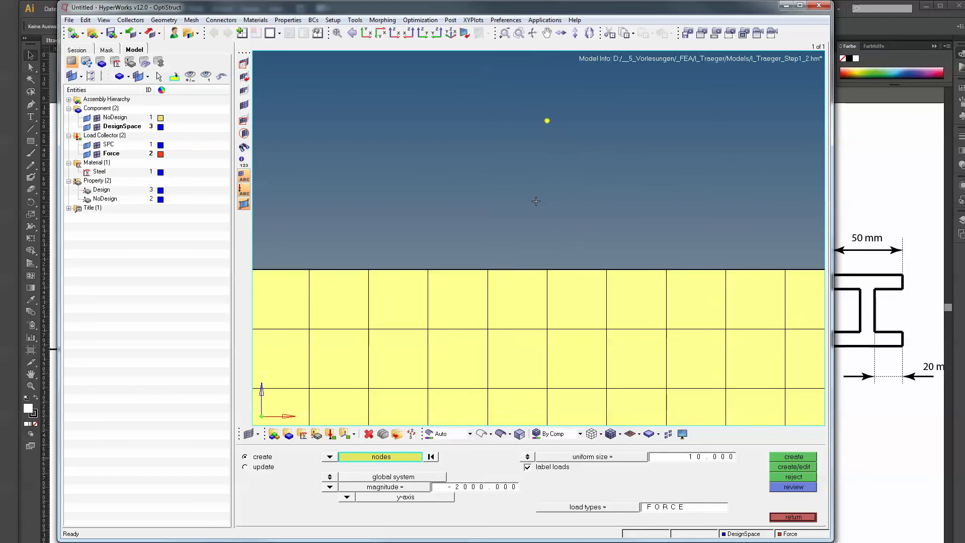
{"action": "left_click_drag", "start_coordinate": [543, 262], "coordinate": [583, 319], "text": "ctrl"}
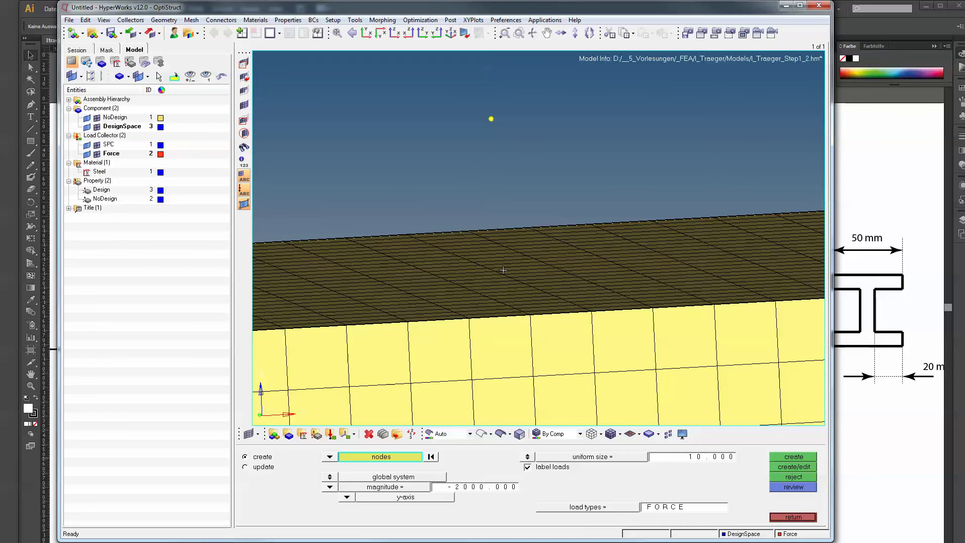
{"action": "left_click_drag", "start_coordinate": [502, 271], "coordinate": [496, 266], "text": "ctrl"}
{"action": "left_click", "coordinate": [392, 33]}
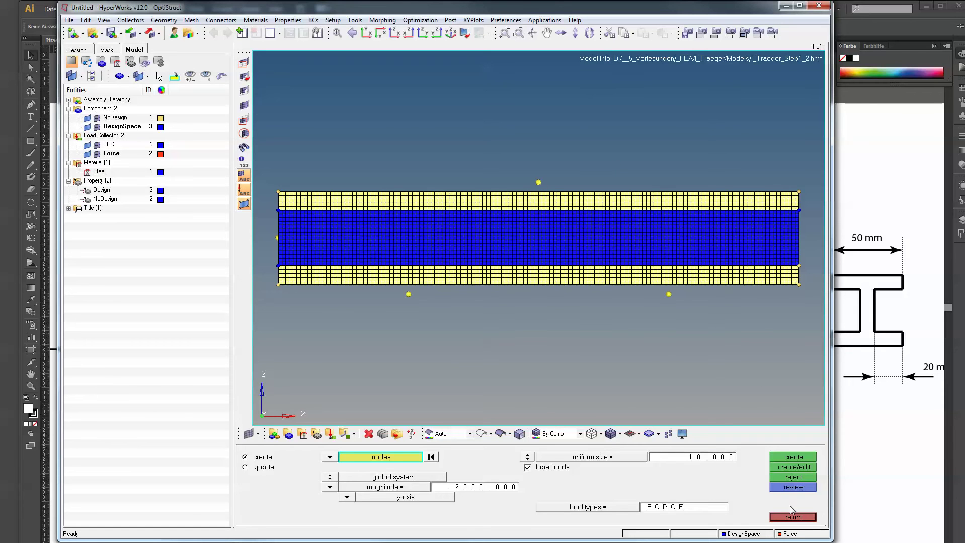
{"action": "left_click", "coordinate": [800, 517]}
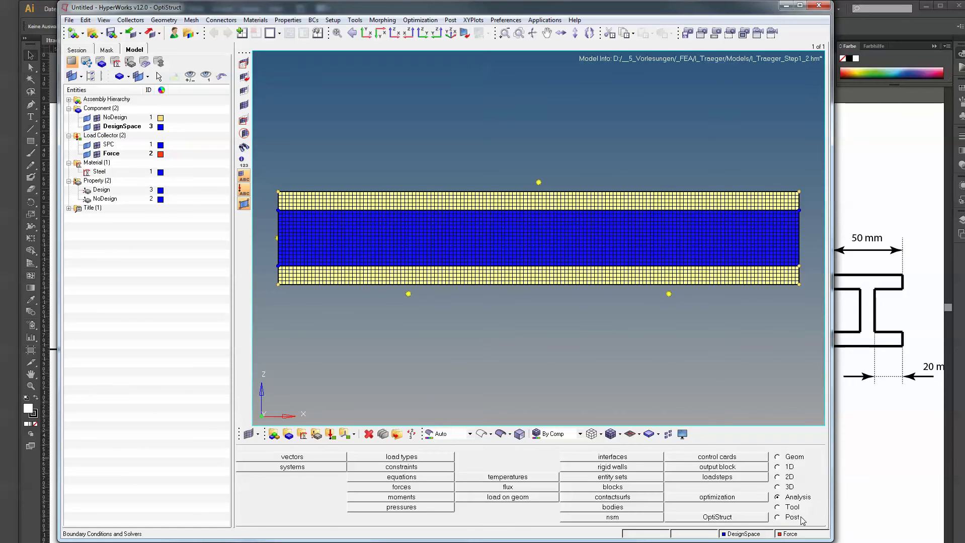
Display the node numbers for the row of nodes across the upper flange's top face, directly beneath the reference node.
{"action": "left_click", "coordinate": [791, 509]}
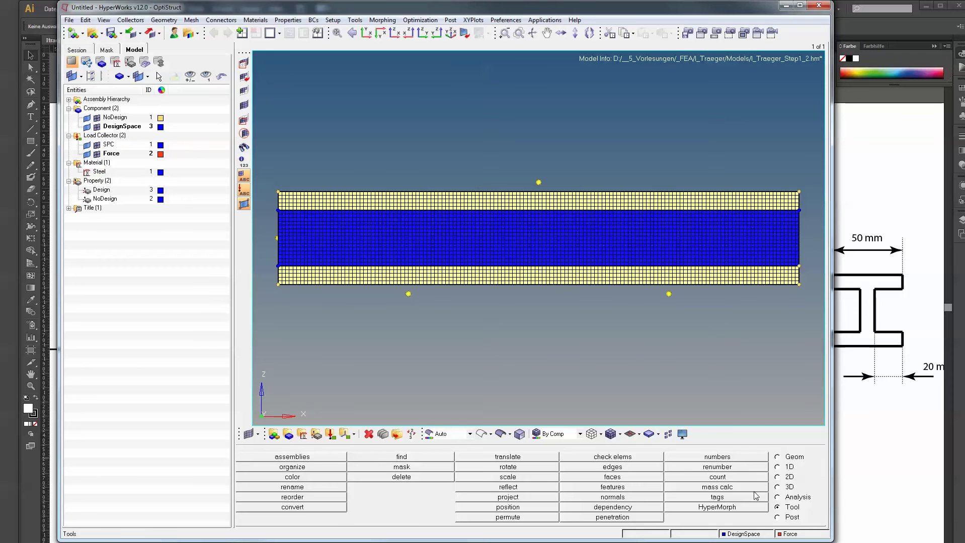
{"action": "left_click", "coordinate": [740, 459]}
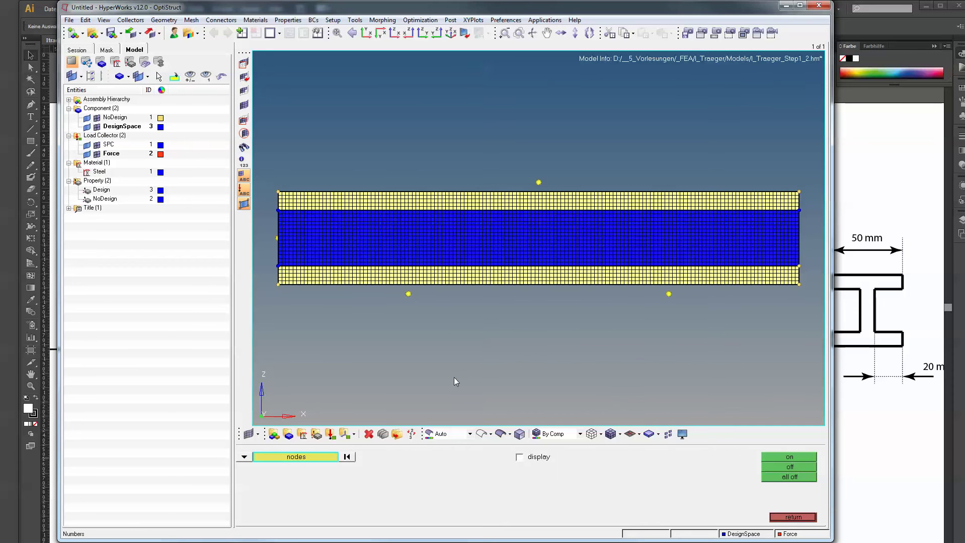
{"action": "scroll", "coordinate": [549, 182], "scroll_direction": "up", "scroll_amount": 5}
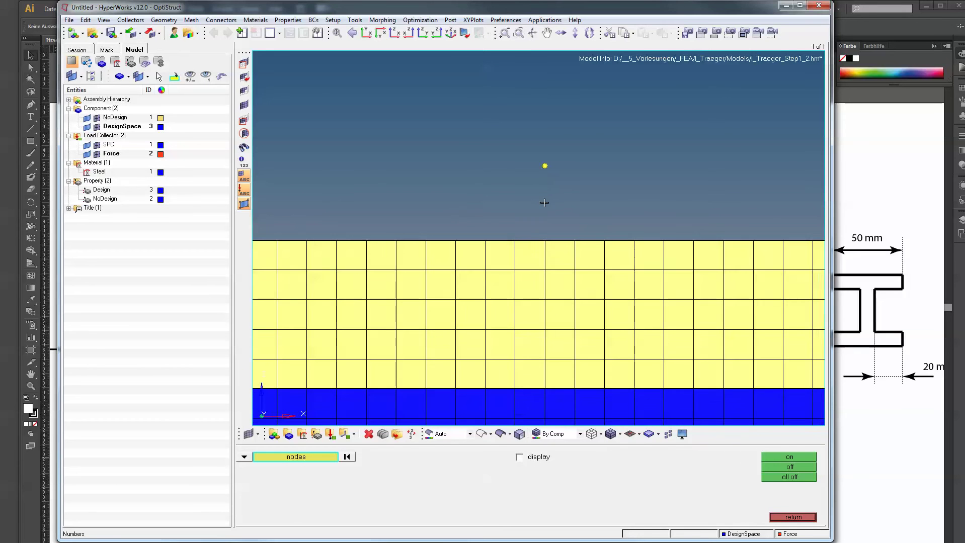
{"action": "left_click_drag", "start_coordinate": [540, 240], "coordinate": [555, 252], "text": "shift"}
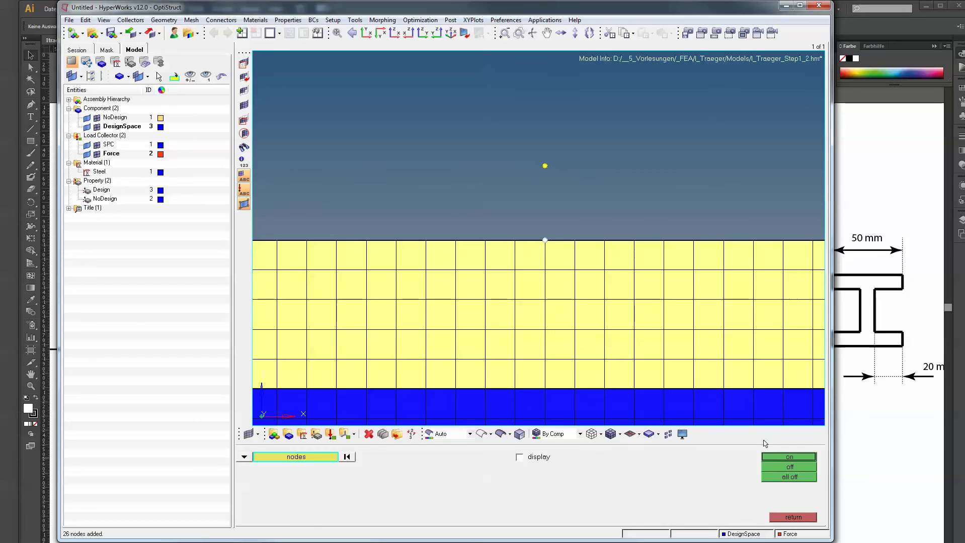
{"action": "left_click", "coordinate": [788, 459]}
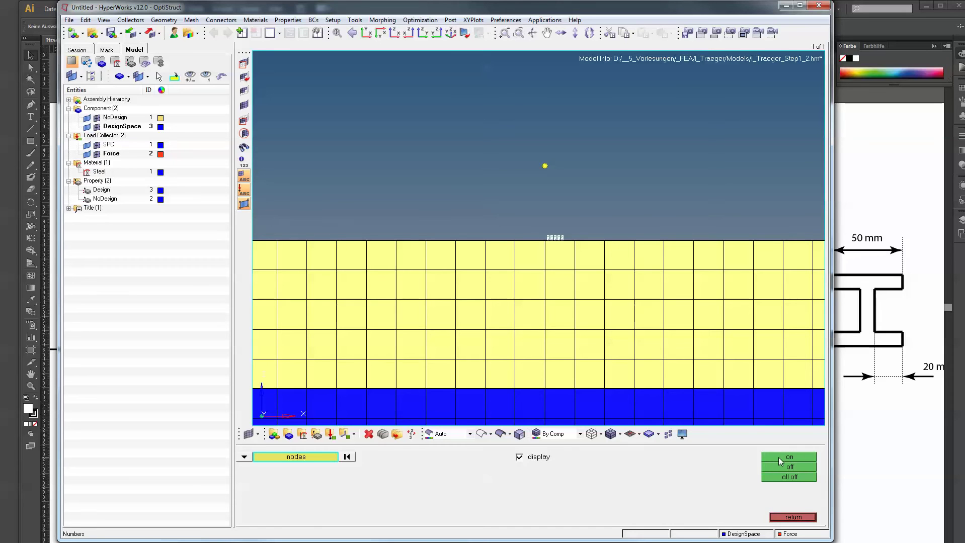
{"action": "left_click", "coordinate": [783, 468]}
{"action": "left_click", "coordinate": [280, 459]}
{"action": "left_click_drag", "start_coordinate": [669, 364], "coordinate": [705, 386], "text": "ctrl"}
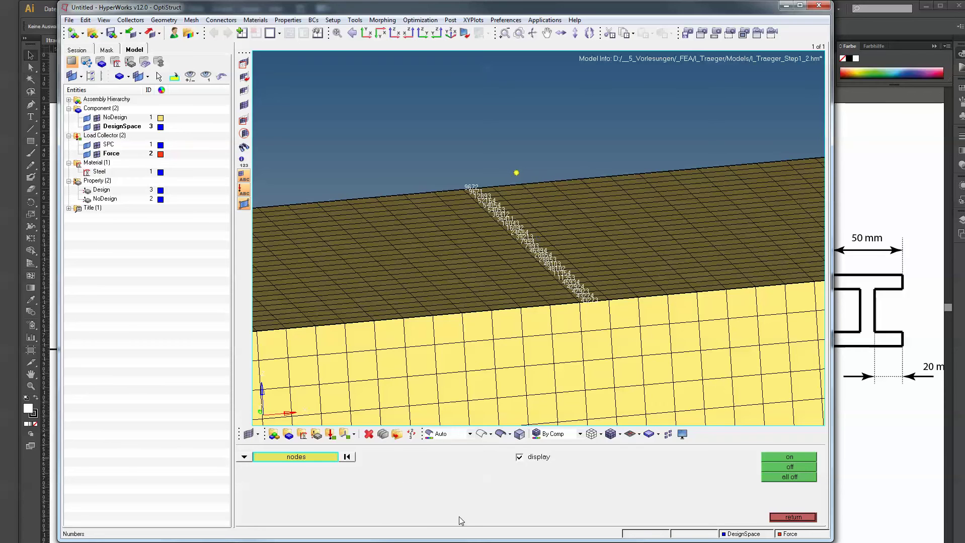
{"action": "left_click", "coordinate": [792, 518]}
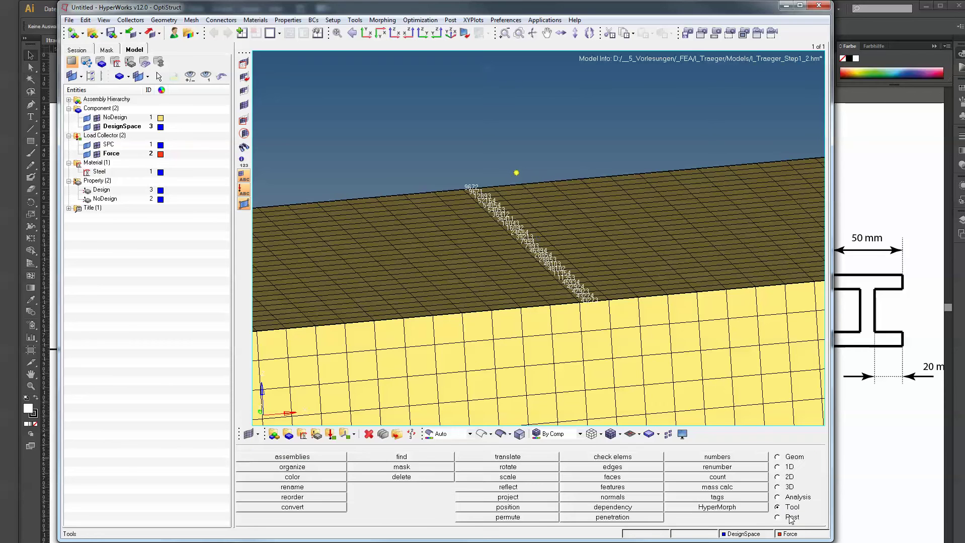
Count the mesh nodes in the row across the upper flange's top face beneath the load reference node.
{"action": "left_click", "coordinate": [744, 463]}
{"action": "left_click", "coordinate": [297, 457]}
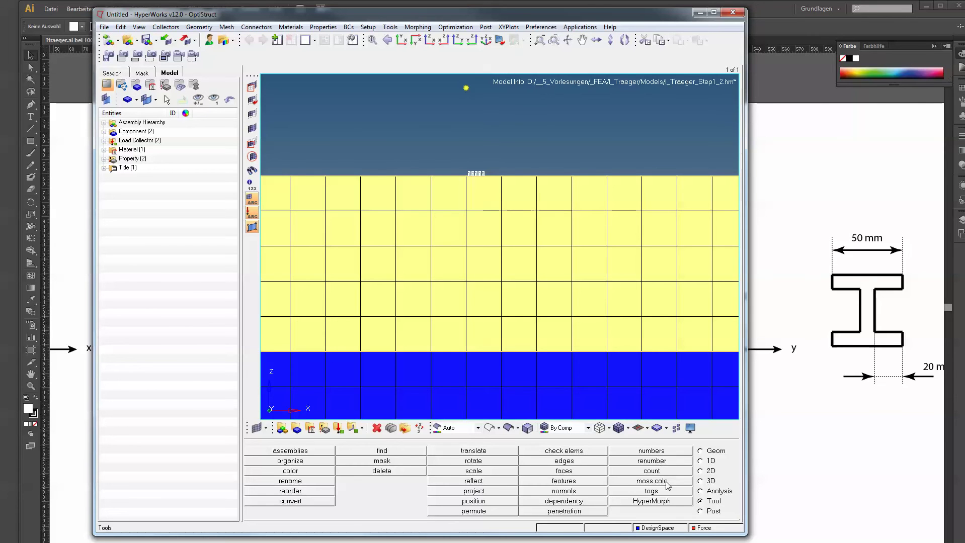
{"action": "left_click", "coordinate": [651, 470]}
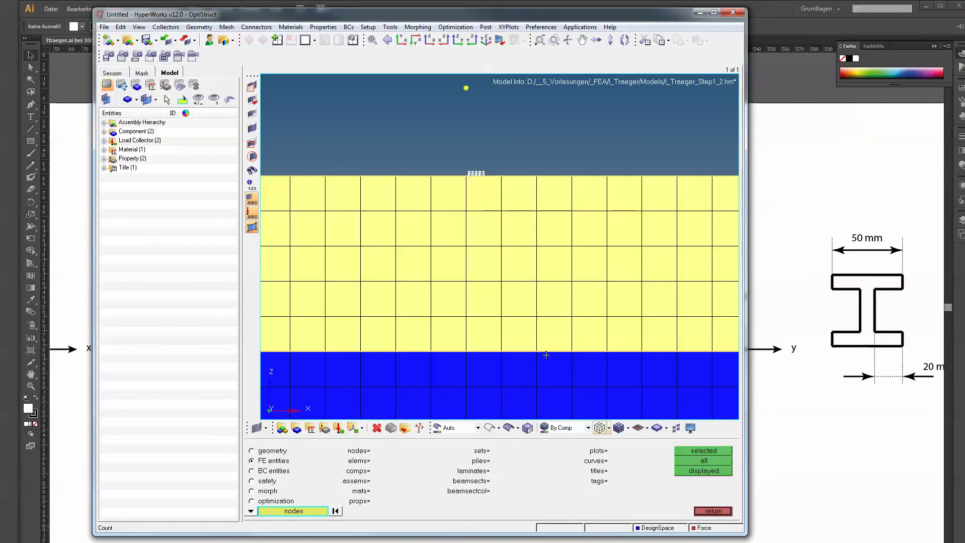
{"action": "left_click_drag", "start_coordinate": [465, 170], "coordinate": [471, 183], "text": "ctrl"}
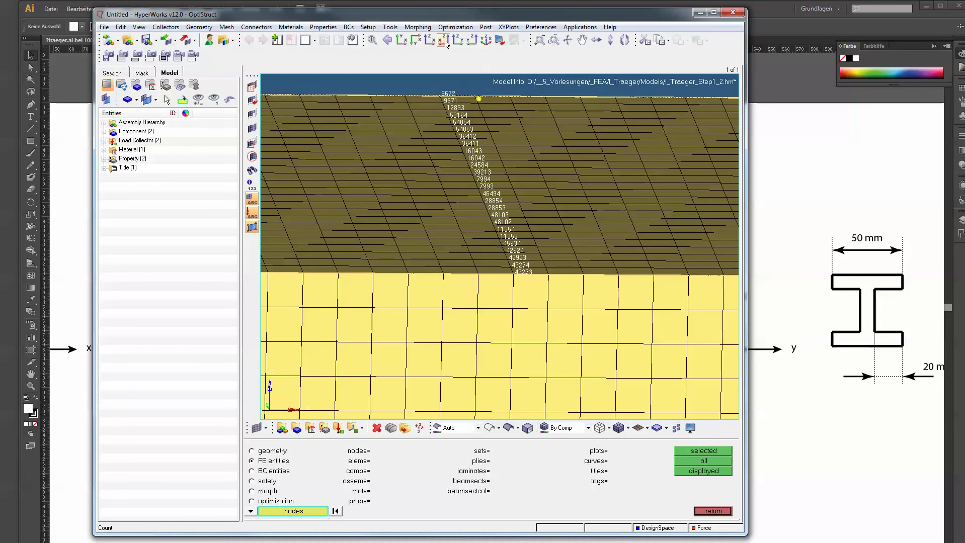
{"action": "left_click", "coordinate": [429, 40]}
{"action": "scroll", "coordinate": [496, 202], "scroll_direction": "up", "scroll_amount": 3, "text": "ctrl"}
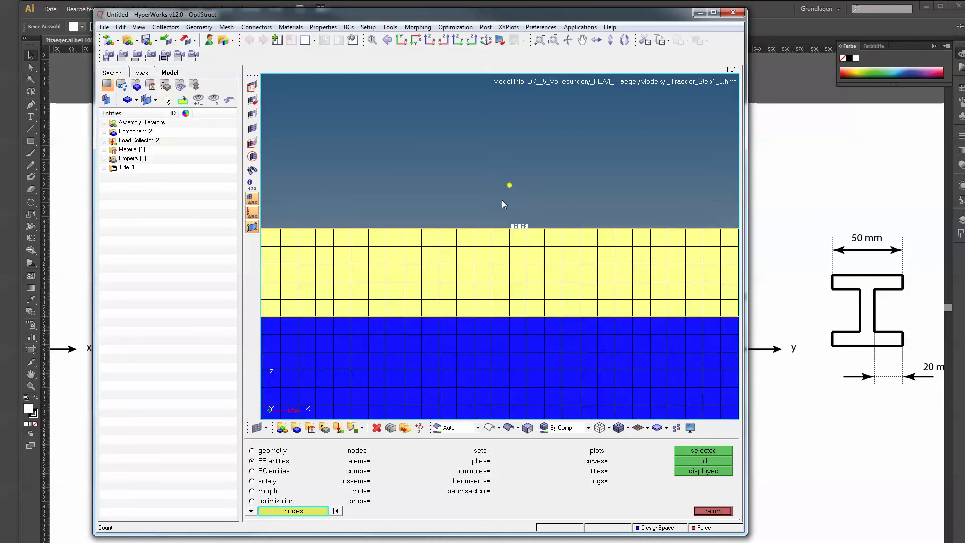
{"action": "left_click_drag", "start_coordinate": [503, 252], "coordinate": [528, 267], "text": "shift"}
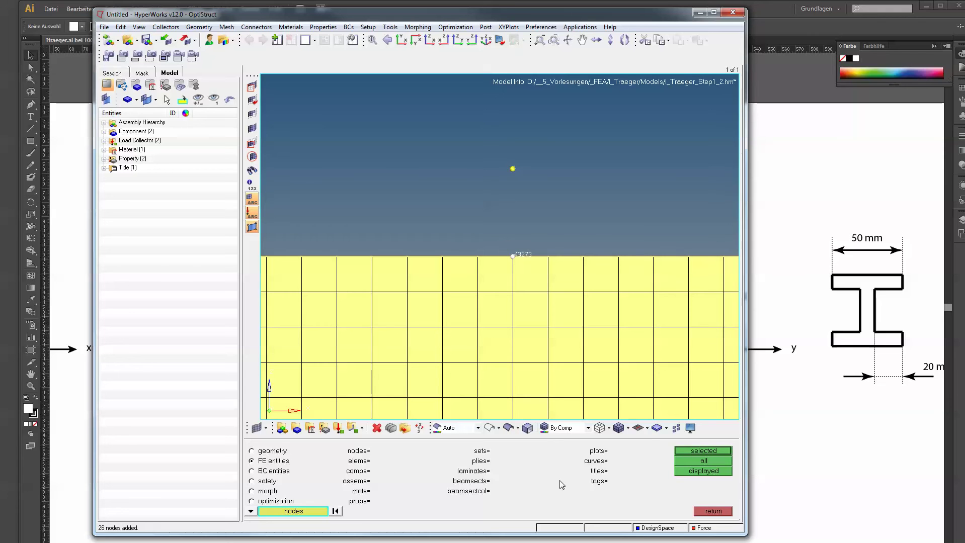
{"action": "left_click", "coordinate": [697, 450]}
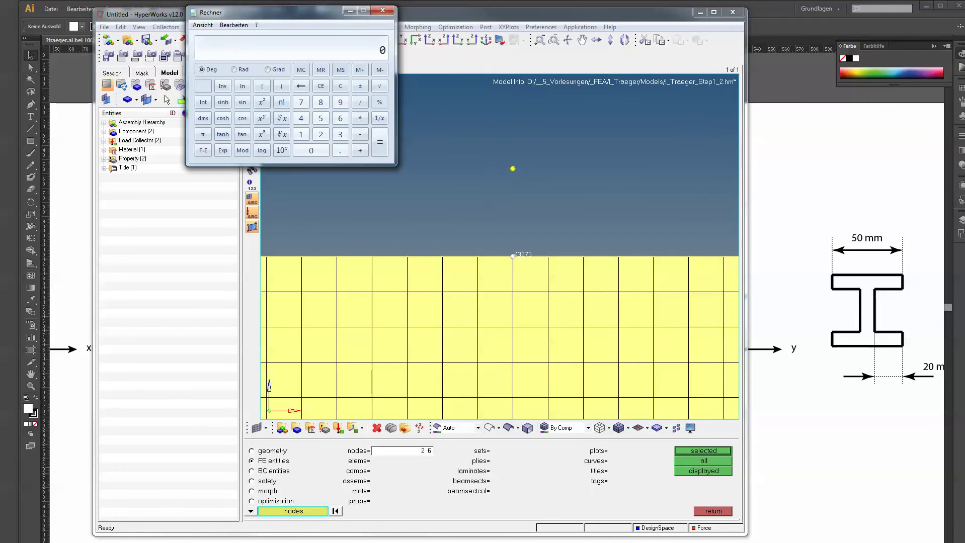
Divide the 54000 N total load by 26 nodes in the Windows calculator, closing it and the node count when done.
{"action": "type", "text": "000/26"}
{"action": "key", "text": "Return"}
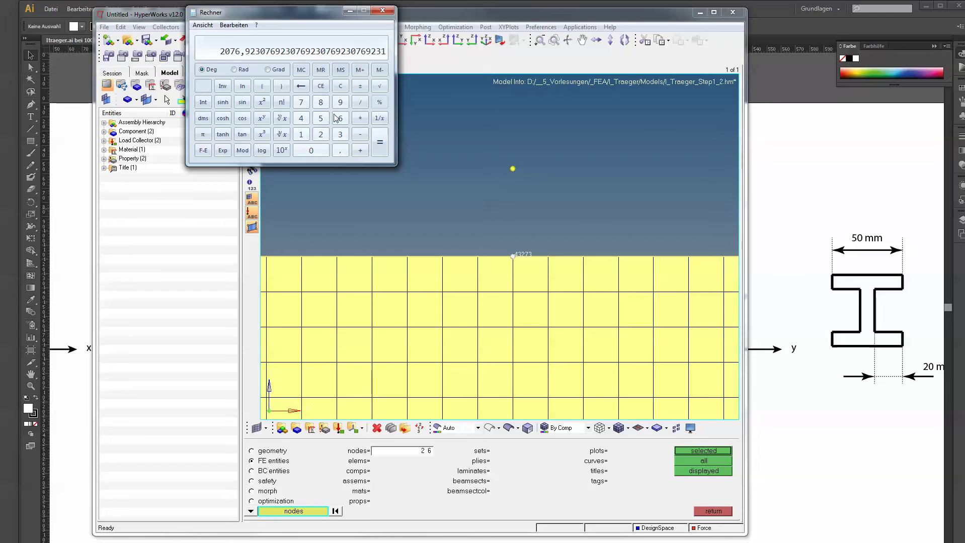
{"action": "left_click", "coordinate": [381, 10]}
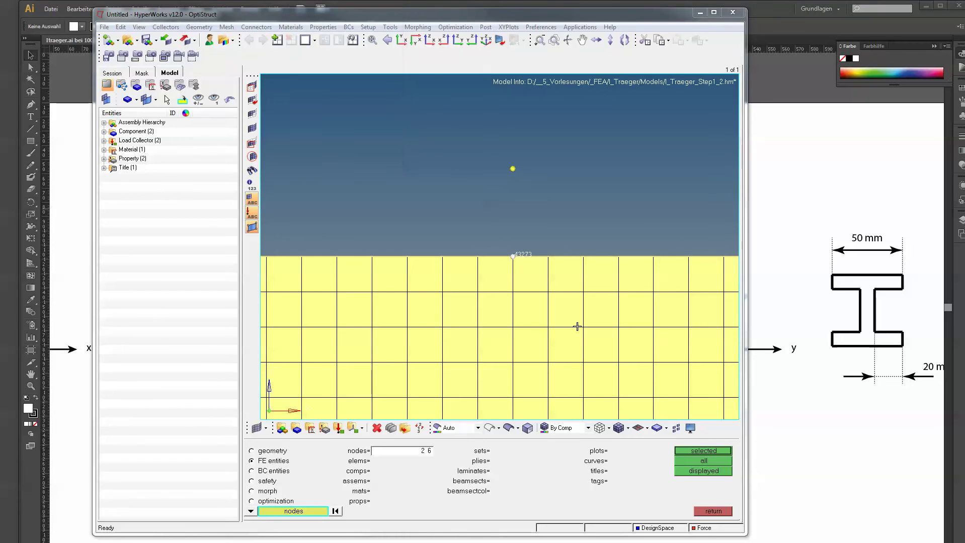
{"action": "left_click", "coordinate": [713, 510]}
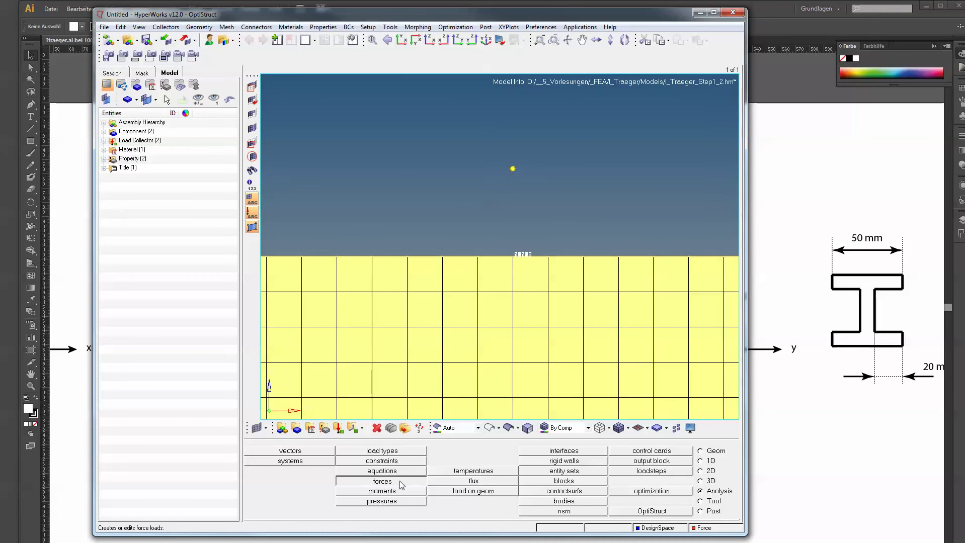
Create forces of magnitude -2077 along the z-axis on the row of upper-flange nodes beneath the load reference node.
{"action": "left_click", "coordinate": [382, 482]}
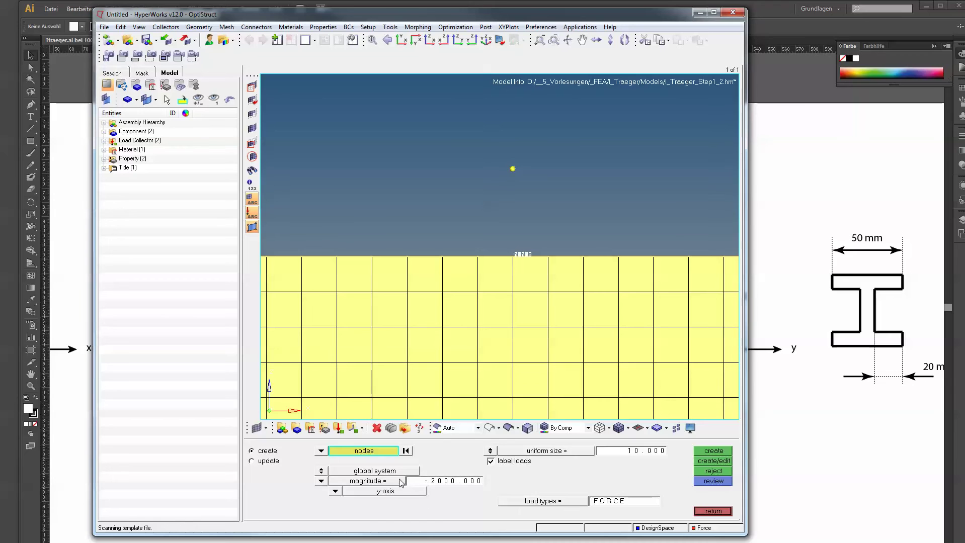
{"action": "left_click", "coordinate": [513, 256]}
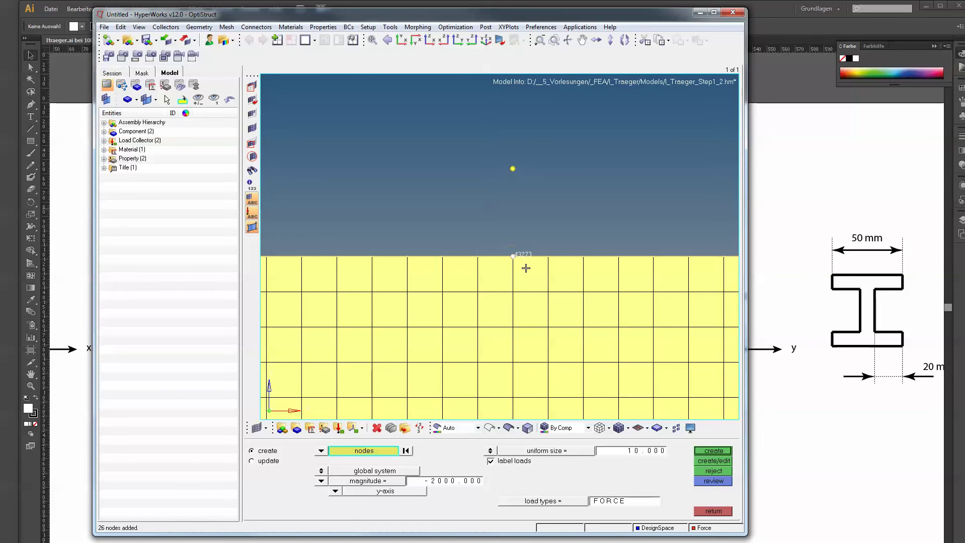
{"action": "left_click", "coordinate": [450, 480]}
{"action": "type", "text": "-2077"}
{"action": "key", "text": "Return"}
{"action": "scroll", "coordinate": [459, 297], "scroll_direction": "down", "scroll_amount": 3}
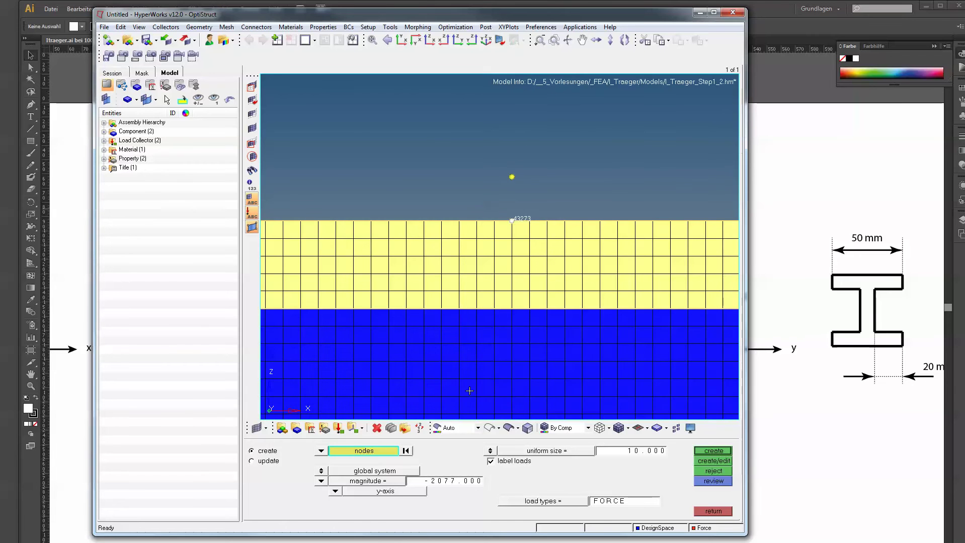
{"action": "left_click", "coordinate": [335, 491]}
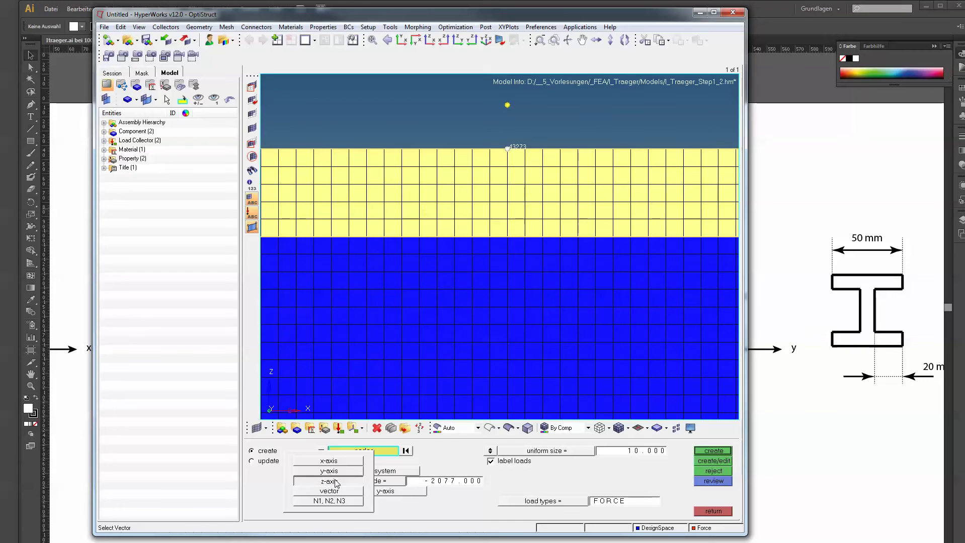
{"action": "left_click", "coordinate": [339, 480]}
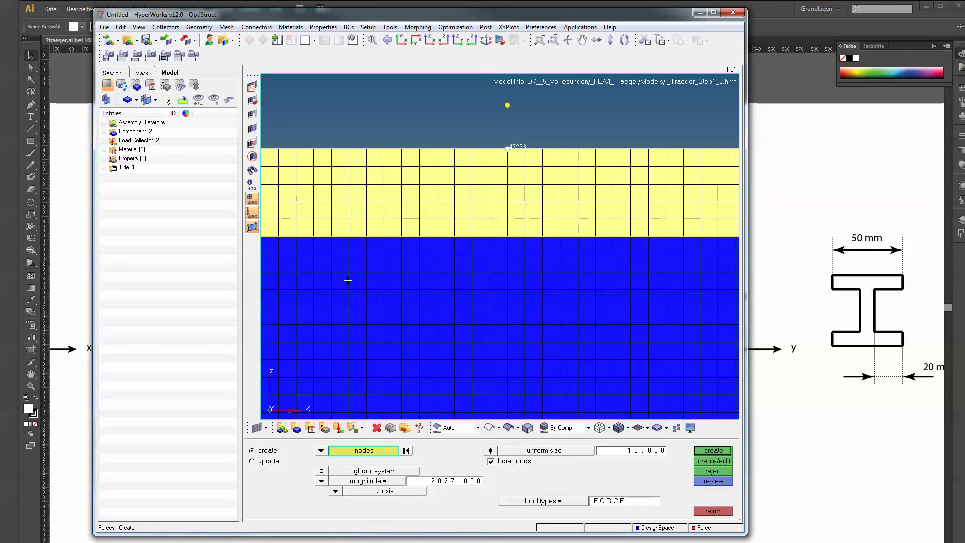
{"action": "left_click", "coordinate": [104, 141]}
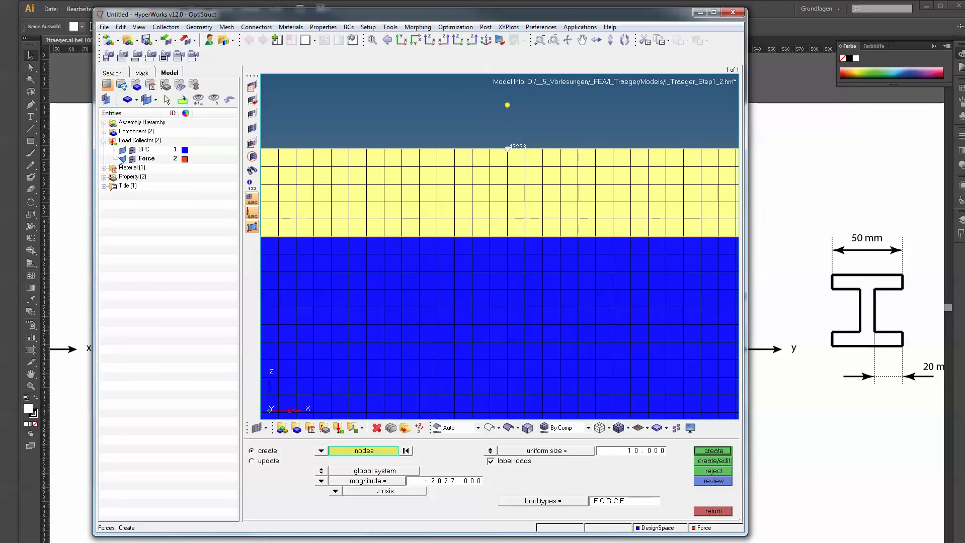
{"action": "left_click", "coordinate": [713, 451]}
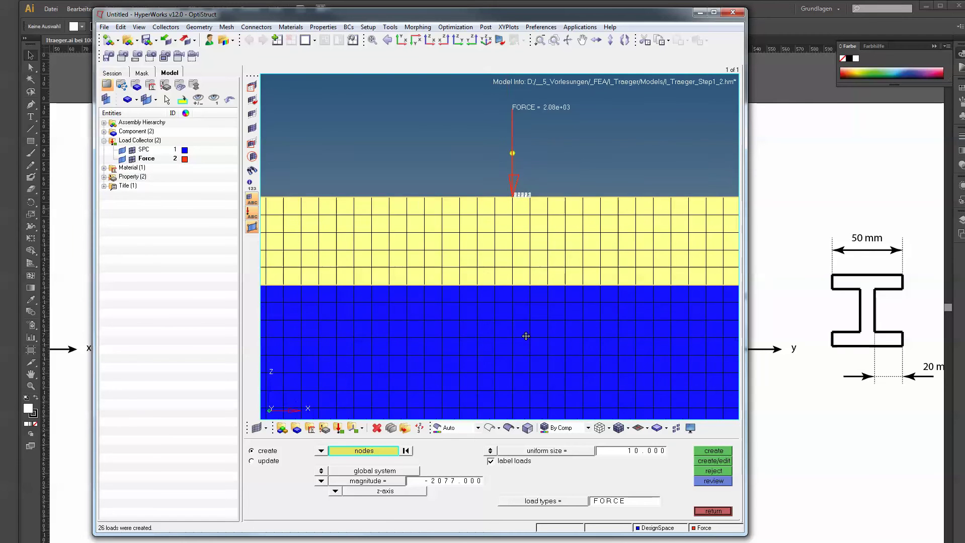
Make SPC the current load collector and leave the force definition.
{"action": "scroll", "coordinate": [523, 237], "scroll_direction": "down", "scroll_amount": 4}
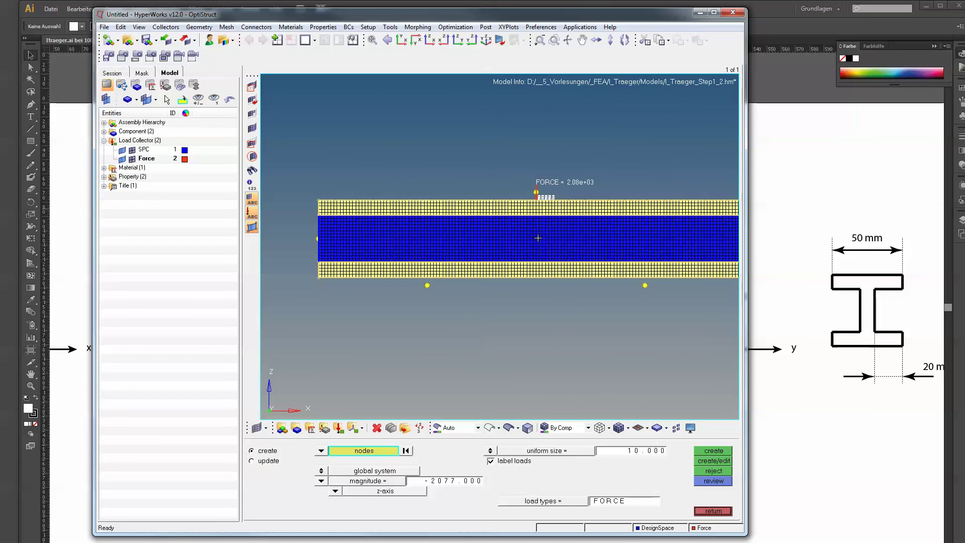
{"action": "right_click_drag", "start_coordinate": [540, 233], "coordinate": [563, 218], "text": "ctrl"}
{"action": "scroll", "coordinate": [477, 257], "scroll_direction": "up", "scroll_amount": 5}
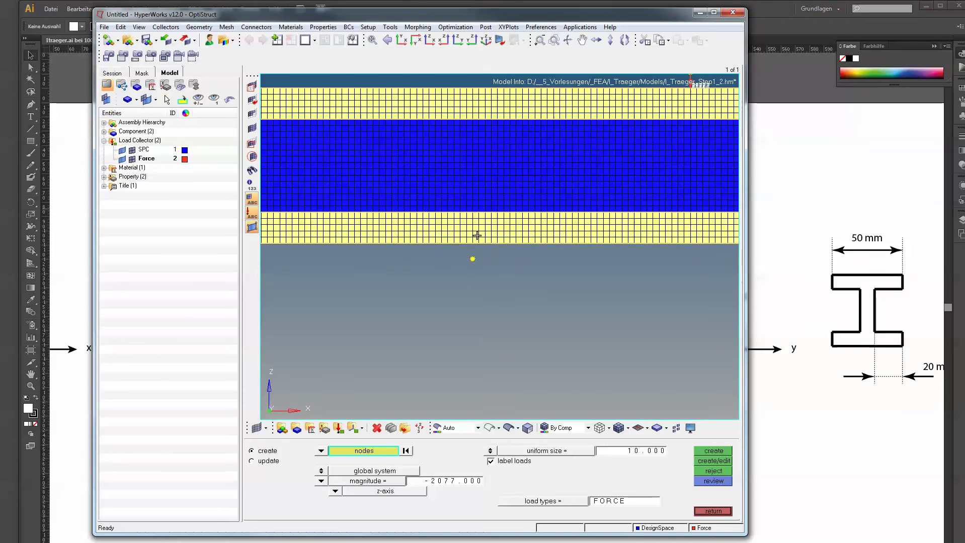
{"action": "right_click", "coordinate": [144, 150]}
{"action": "left_click", "coordinate": [185, 241]}
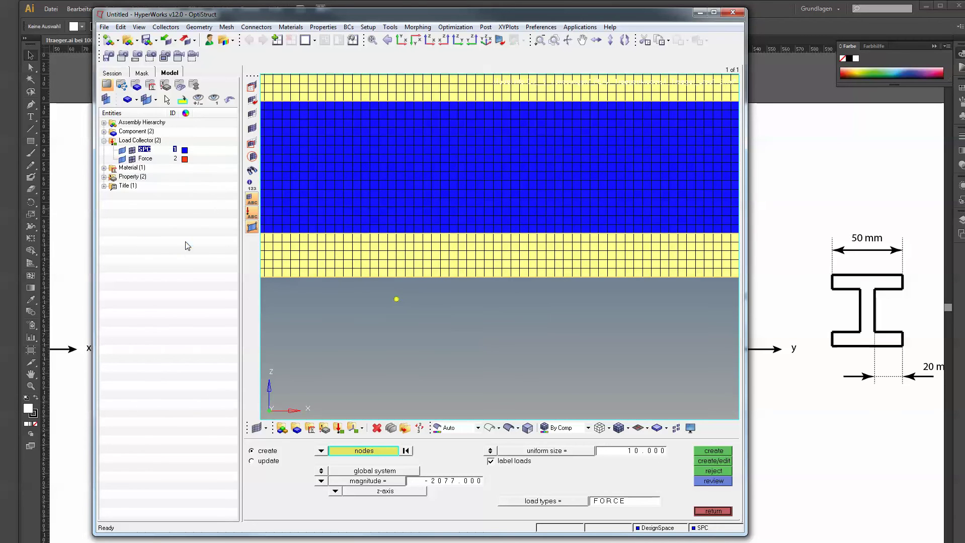
{"action": "left_click", "coordinate": [713, 511]}
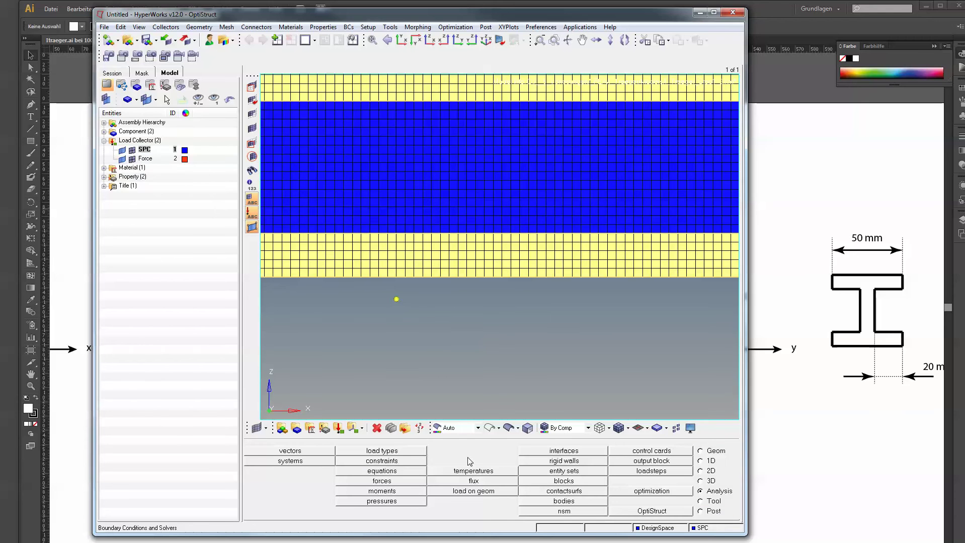
Constrain only dof1, dof2 and dof3 on the lower-flange node row above the left support reference node, checking the support type in the Illustrator drawing.
{"action": "left_click", "coordinate": [383, 461]}
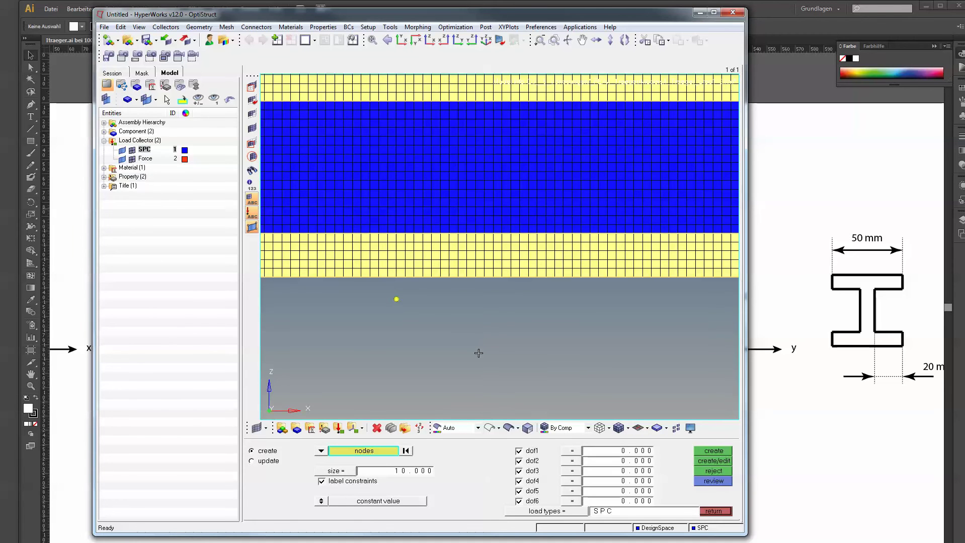
{"action": "right_click_drag", "start_coordinate": [386, 286], "coordinate": [397, 292], "text": "ctrl"}
{"action": "scroll", "coordinate": [398, 291], "scroll_direction": "up", "scroll_amount": 4, "text": "ctrl"}
{"action": "left_click_drag", "start_coordinate": [412, 266], "coordinate": [421, 280], "text": "shift"}
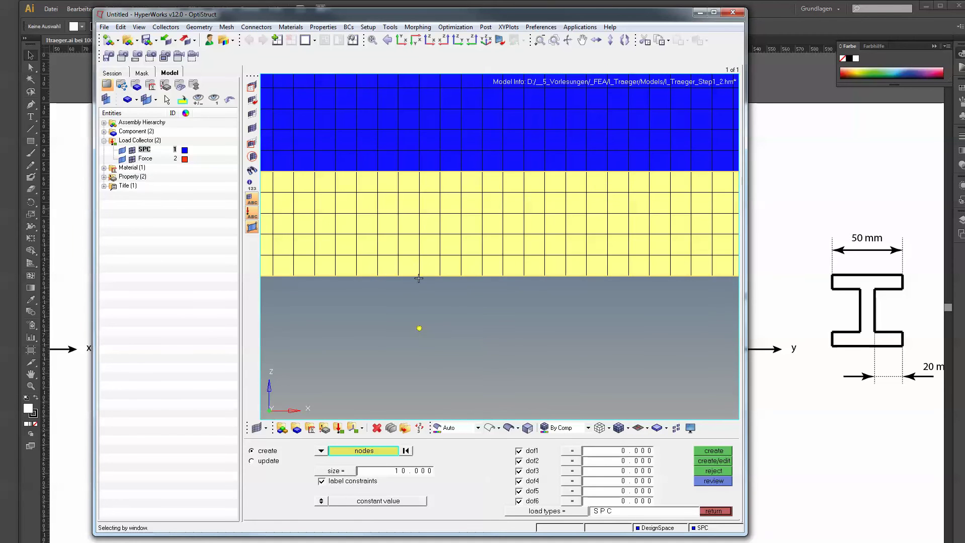
{"action": "left_click", "coordinate": [520, 481]}
{"action": "left_click", "coordinate": [520, 492]}
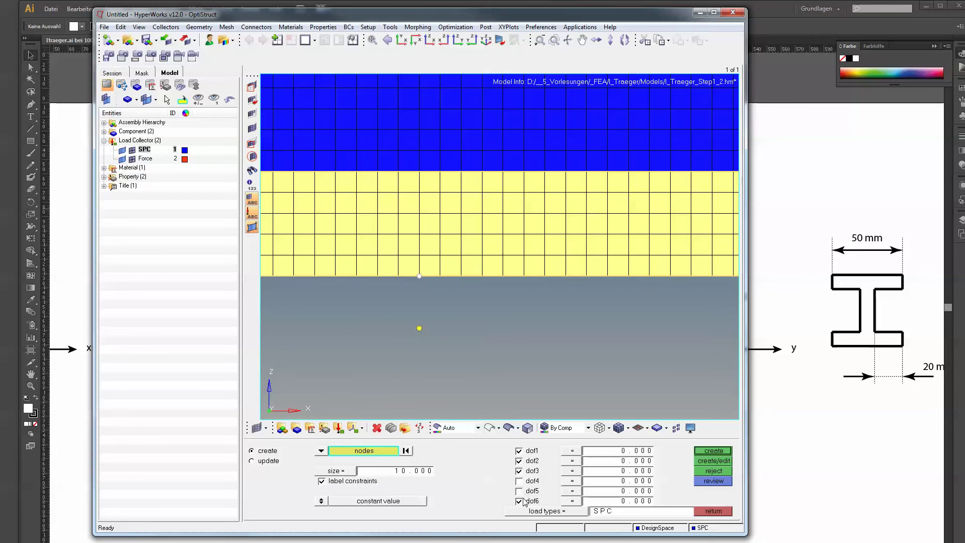
{"action": "left_click", "coordinate": [800, 461]}
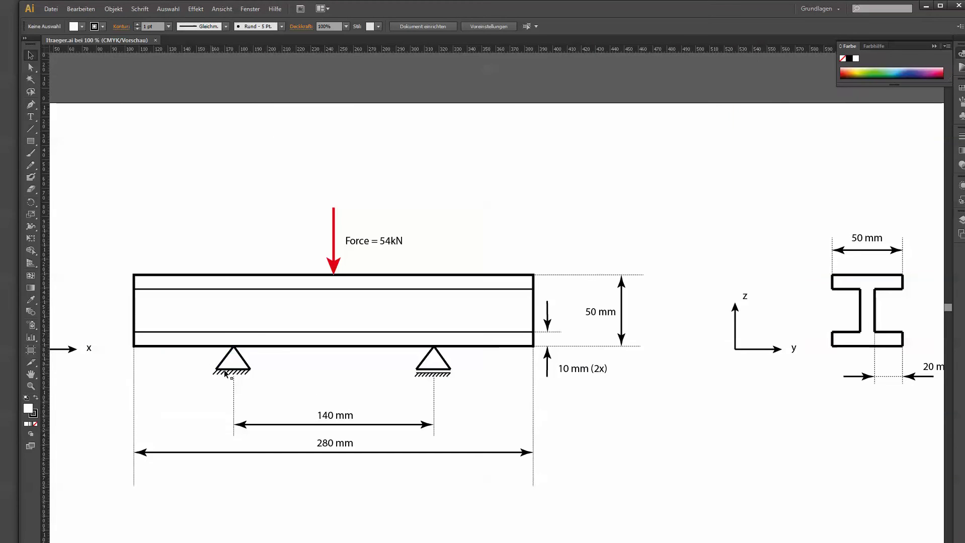
{"action": "key", "text": "alt+Tab"}
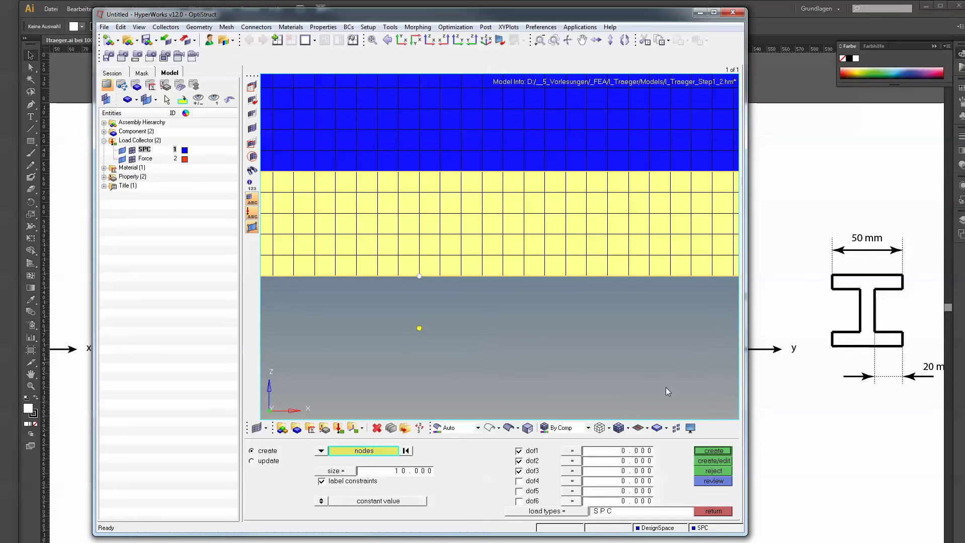
{"action": "left_click", "coordinate": [714, 451]}
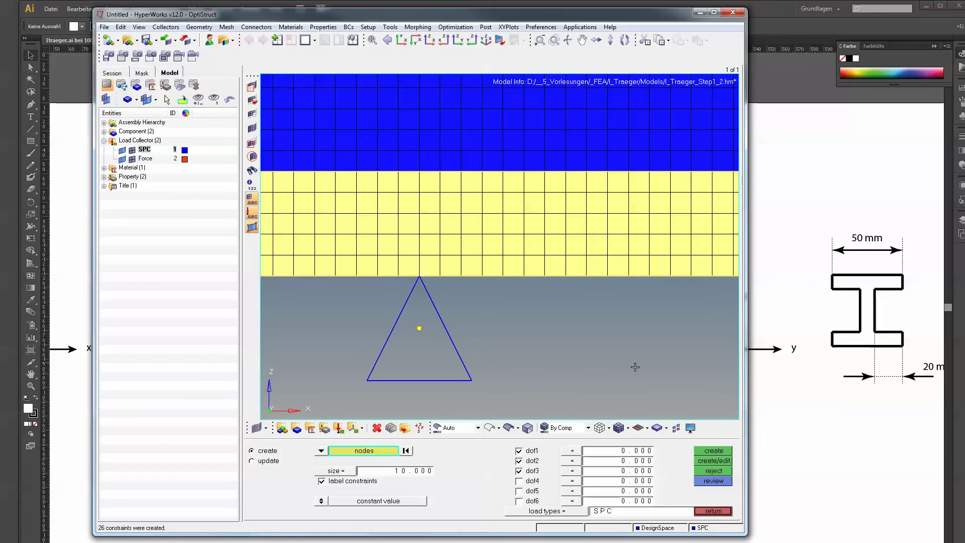
Constrain only dof2 and dof3 on the lower-flange node row above the right support reference node.
{"action": "scroll", "coordinate": [555, 320], "scroll_direction": "down", "scroll_amount": 5}
{"action": "scroll", "coordinate": [555, 321], "scroll_direction": "up", "scroll_amount": 10}
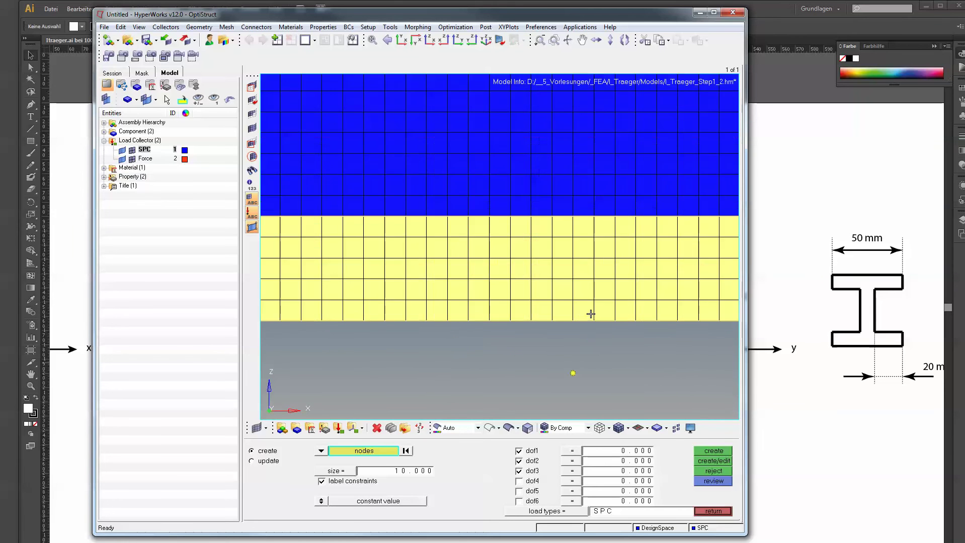
{"action": "left_click", "coordinate": [560, 325]}
{"action": "left_click", "coordinate": [530, 451]}
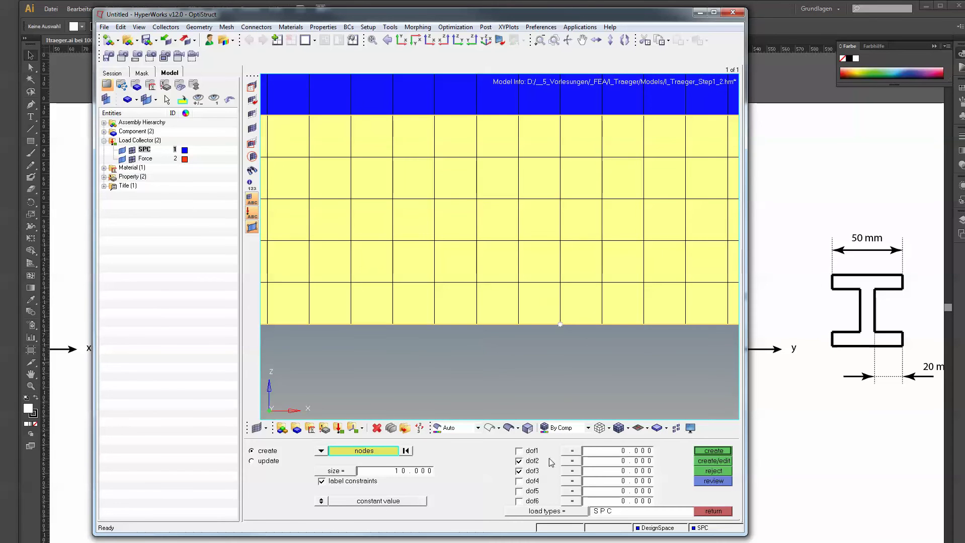
{"action": "right_click_drag", "start_coordinate": [506, 366], "coordinate": [609, 334], "text": "ctrl"}
{"action": "scroll", "coordinate": [521, 338], "scroll_direction": "down", "scroll_amount": 2, "text": "ctrl"}
{"action": "left_click", "coordinate": [709, 450]}
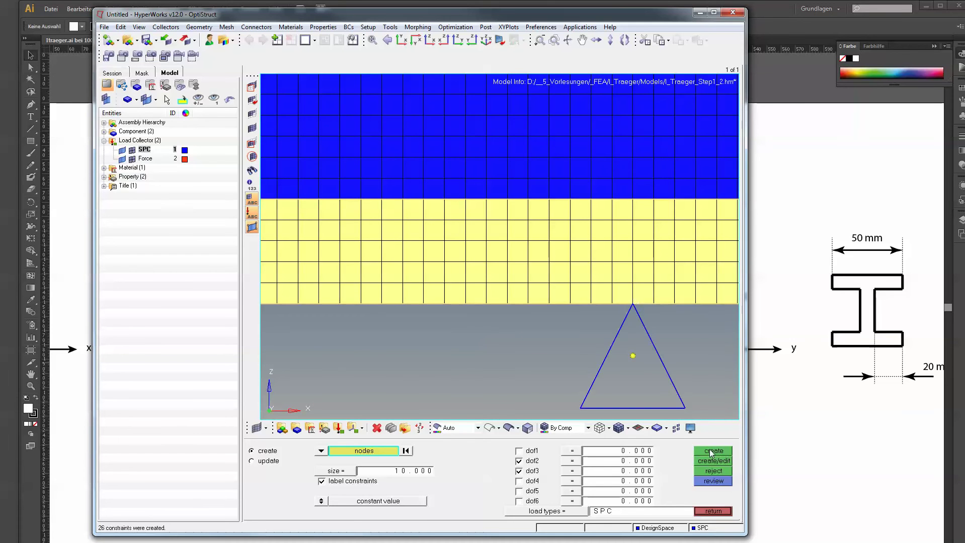
{"action": "scroll", "coordinate": [531, 300], "scroll_direction": "down", "scroll_amount": 2, "text": "ctrl"}
{"action": "right_click_drag", "start_coordinate": [495, 280], "coordinate": [545, 311], "text": "ctrl"}
{"action": "scroll", "coordinate": [523, 271], "scroll_direction": "down", "scroll_amount": 2, "text": "ctrl"}
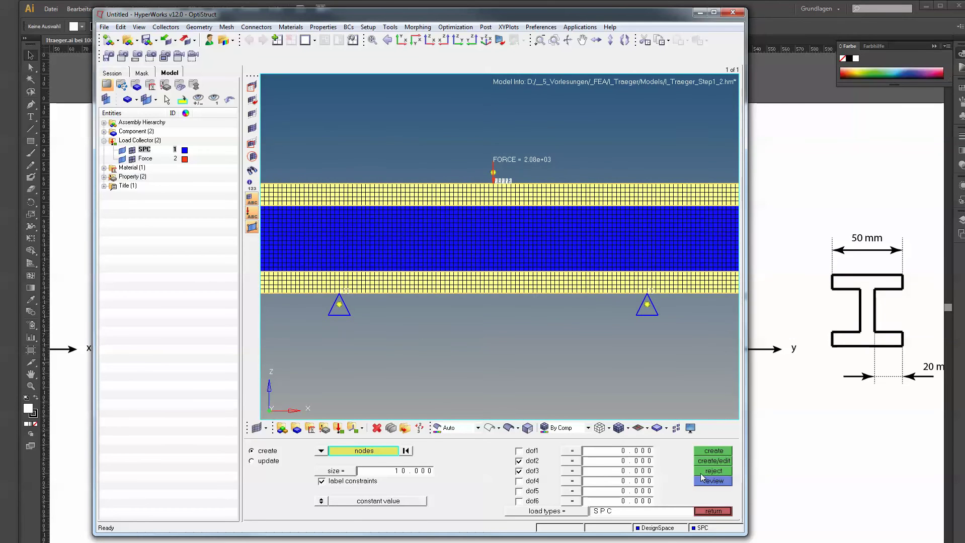
{"action": "left_click", "coordinate": [721, 511]}
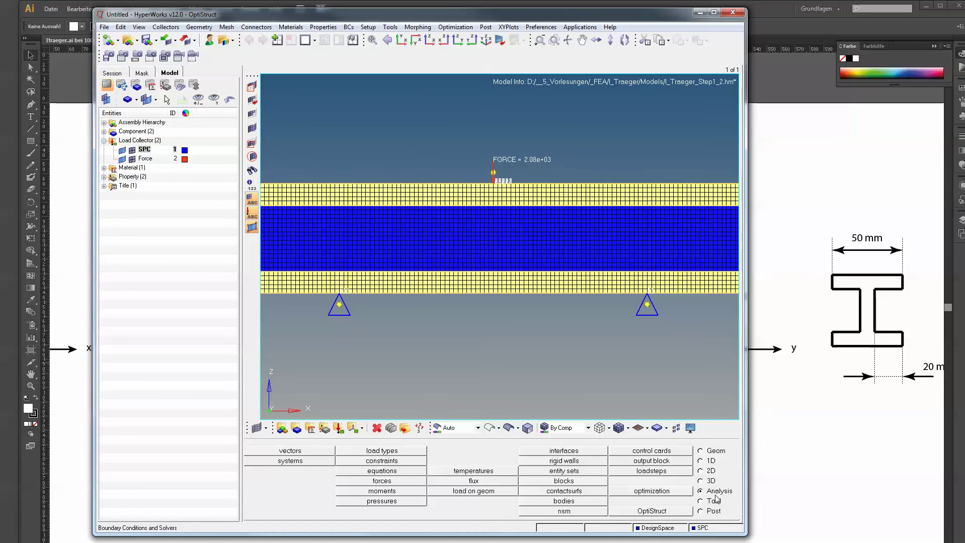
Create the linear static load step ls1 with the SPC collector as its SPC and the Force collector as its LOAD.
{"action": "left_click", "coordinate": [665, 472]}
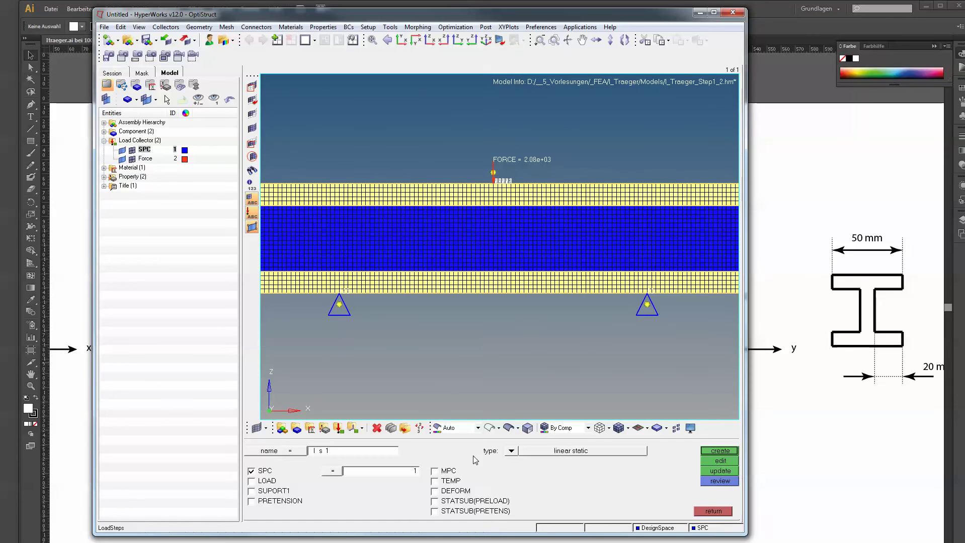
{"action": "double_click", "coordinate": [330, 455]}
{"action": "type", "text": "l_"}
{"action": "left_click", "coordinate": [269, 480]}
{"action": "left_click", "coordinate": [328, 475]}
{"action": "left_click", "coordinate": [275, 452]}
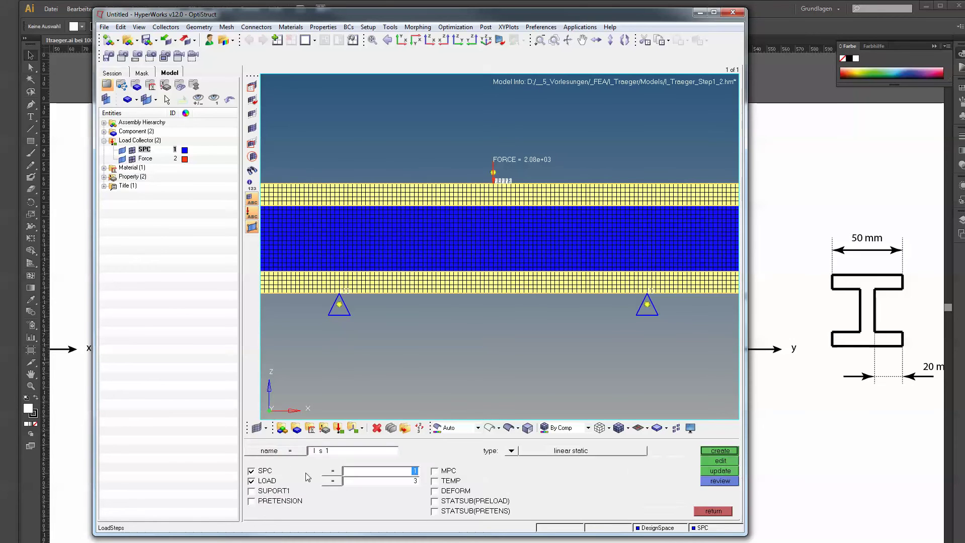
{"action": "left_click", "coordinate": [333, 481]}
{"action": "left_click", "coordinate": [275, 461]}
{"action": "left_click", "coordinate": [719, 451]}
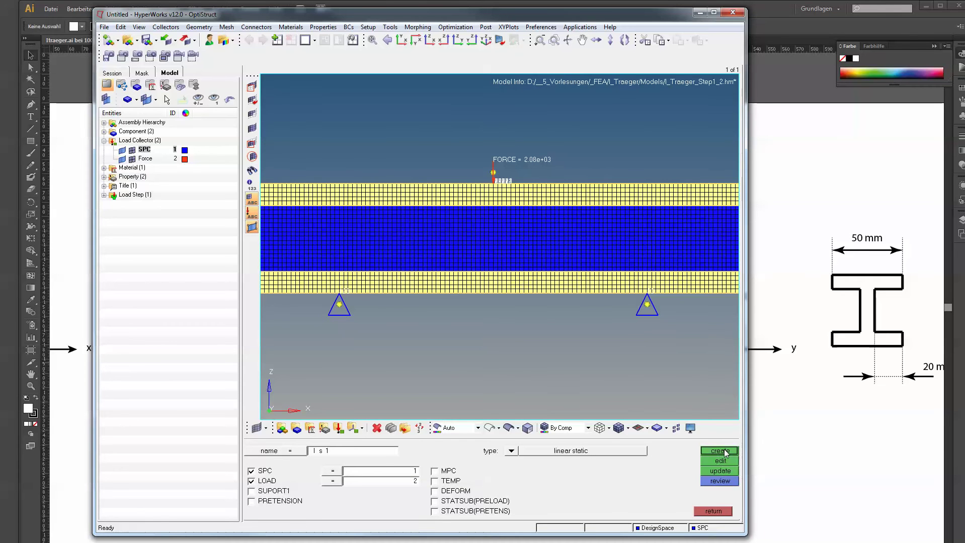
{"action": "left_click", "coordinate": [714, 512]}
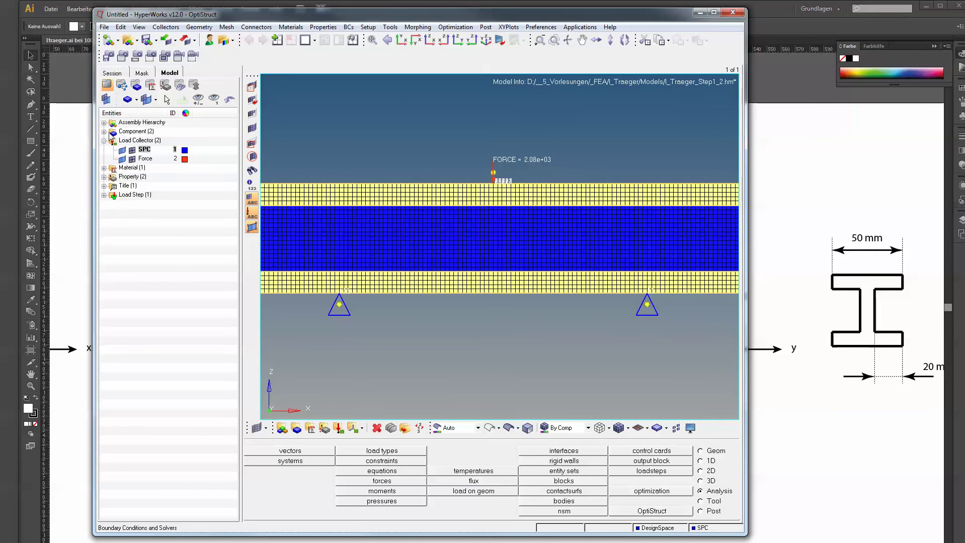
List the model's components and colour the beam mesh by property.
{"action": "left_click", "coordinate": [104, 132]}
{"action": "left_click", "coordinate": [152, 150]}
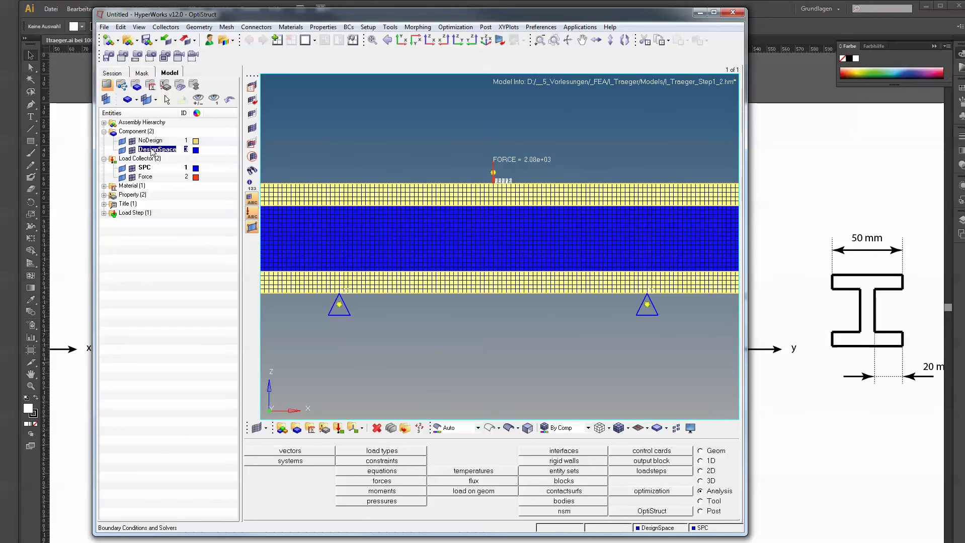
{"action": "left_click", "coordinate": [562, 427]}
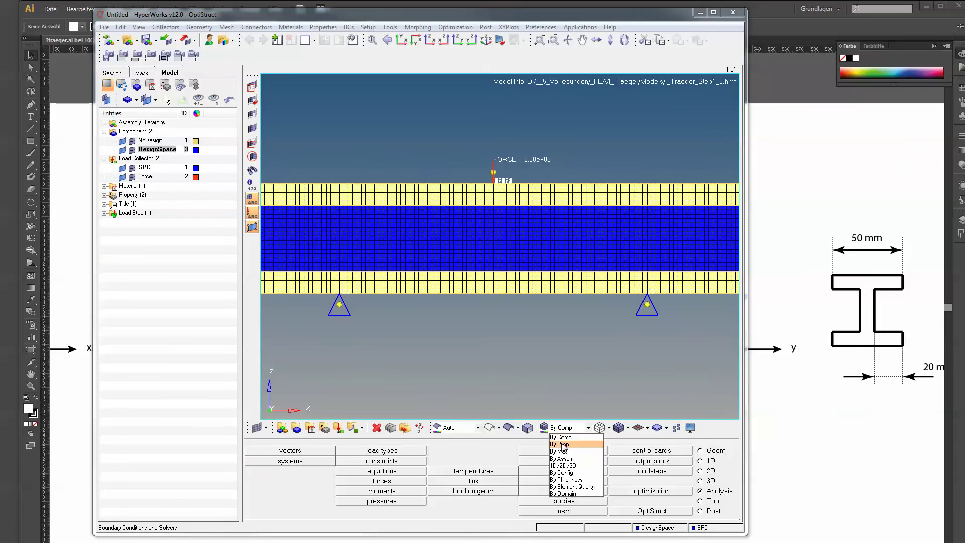
{"action": "left_click", "coordinate": [562, 444]}
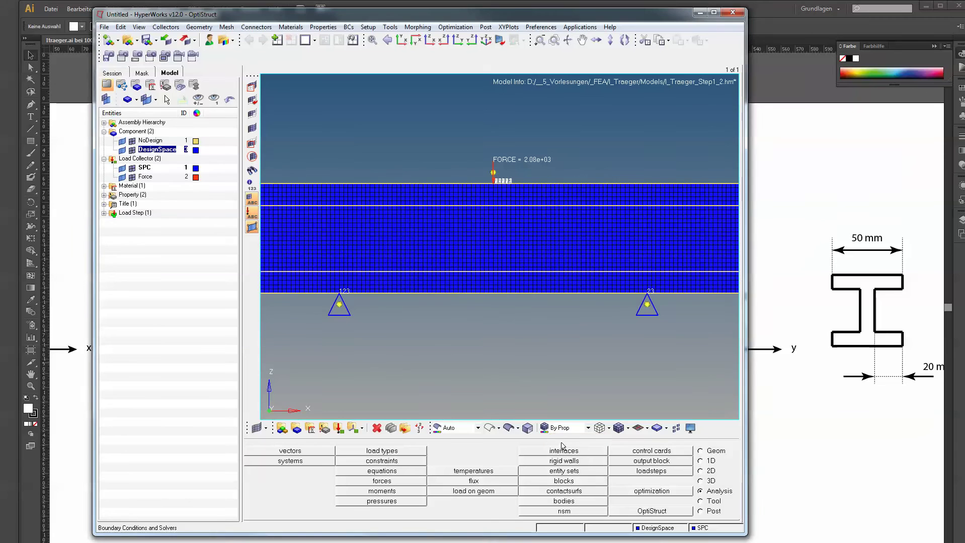
Set the Design property's colour to light blue and the NoDesign property's colour to pale yellow.
{"action": "left_click", "coordinate": [104, 195]}
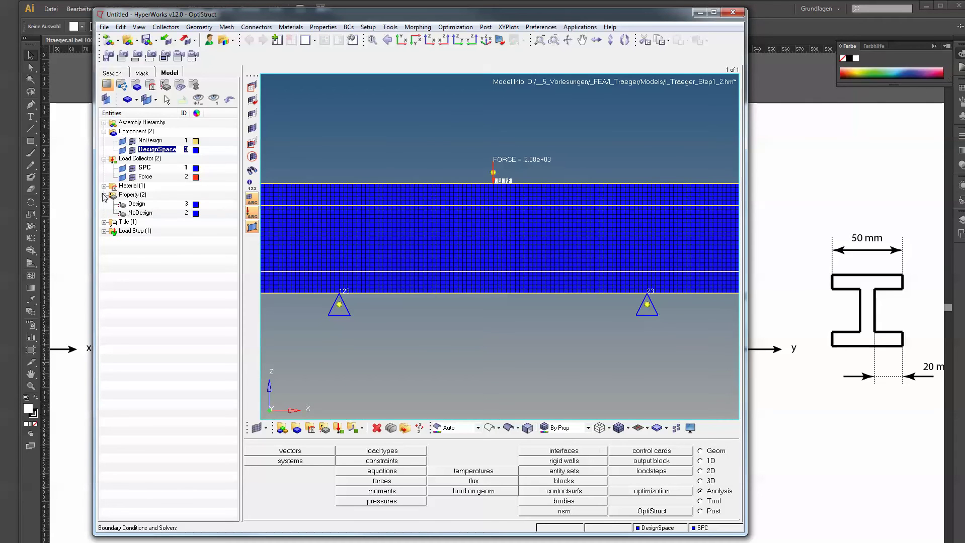
{"action": "left_click", "coordinate": [196, 205]}
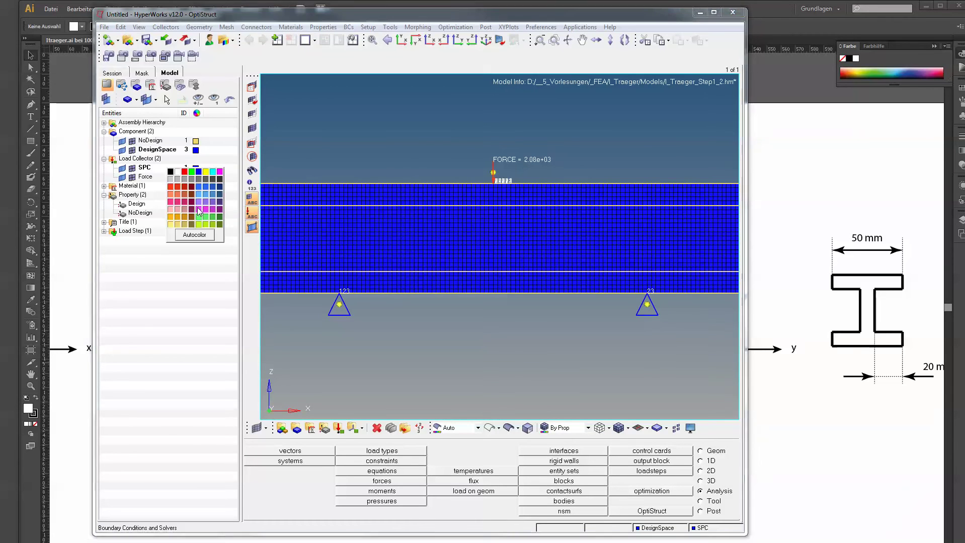
{"action": "left_click", "coordinate": [174, 224]}
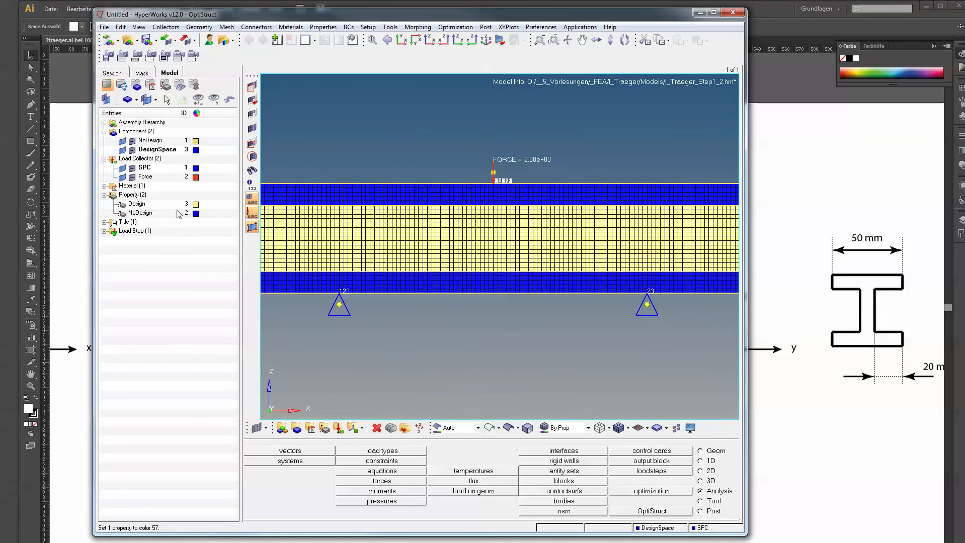
{"action": "left_click", "coordinate": [196, 204]}
{"action": "left_click", "coordinate": [198, 184]}
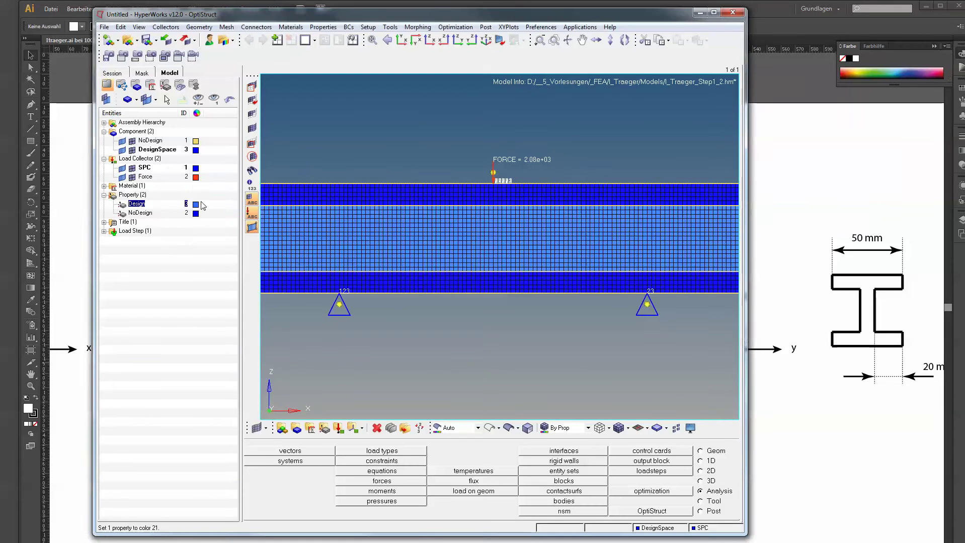
{"action": "left_click", "coordinate": [196, 214]}
{"action": "left_click", "coordinate": [175, 232]}
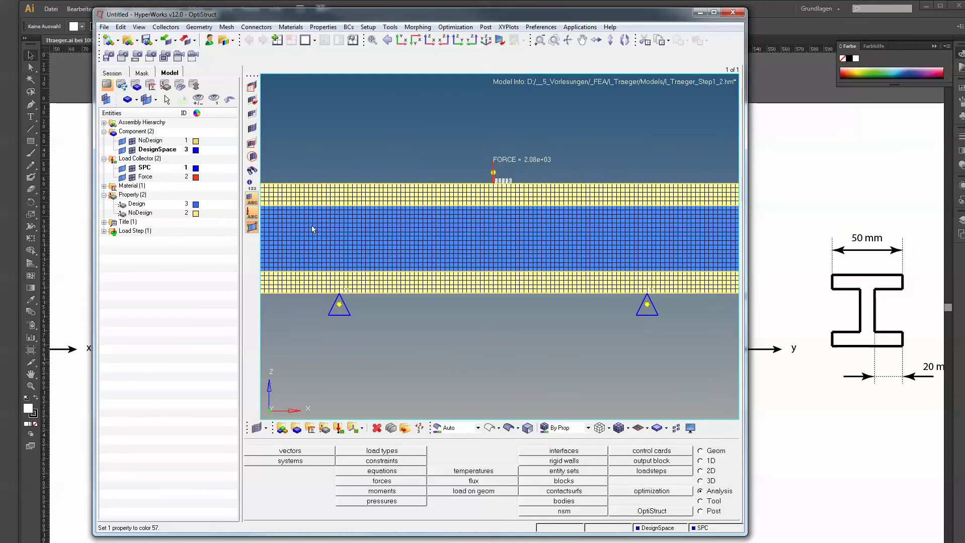
Colour the beam mesh by material and list the model's materials to check the assignment.
{"action": "left_click_drag", "start_coordinate": [324, 217], "coordinate": [513, 392], "text": "ctrl"}
{"action": "left_click", "coordinate": [565, 428]}
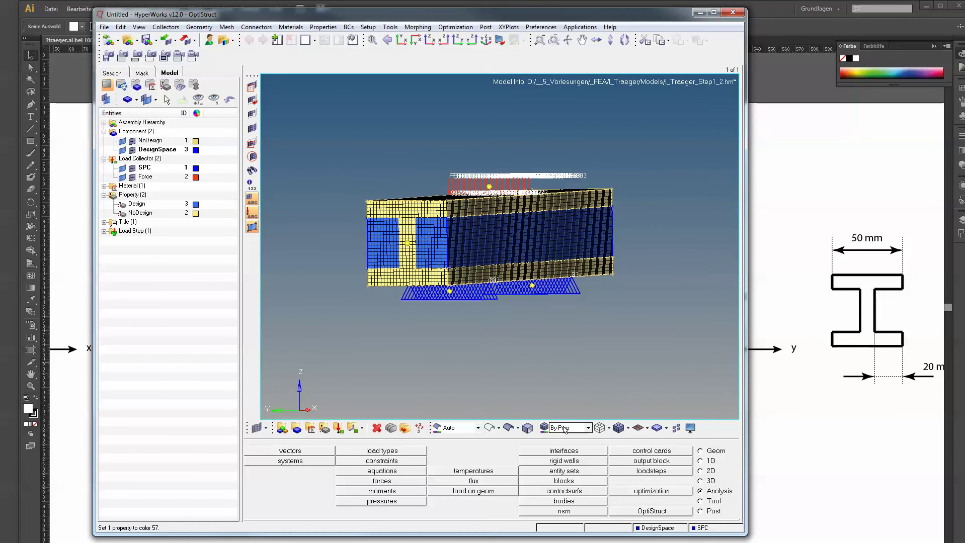
{"action": "left_click", "coordinate": [571, 452]}
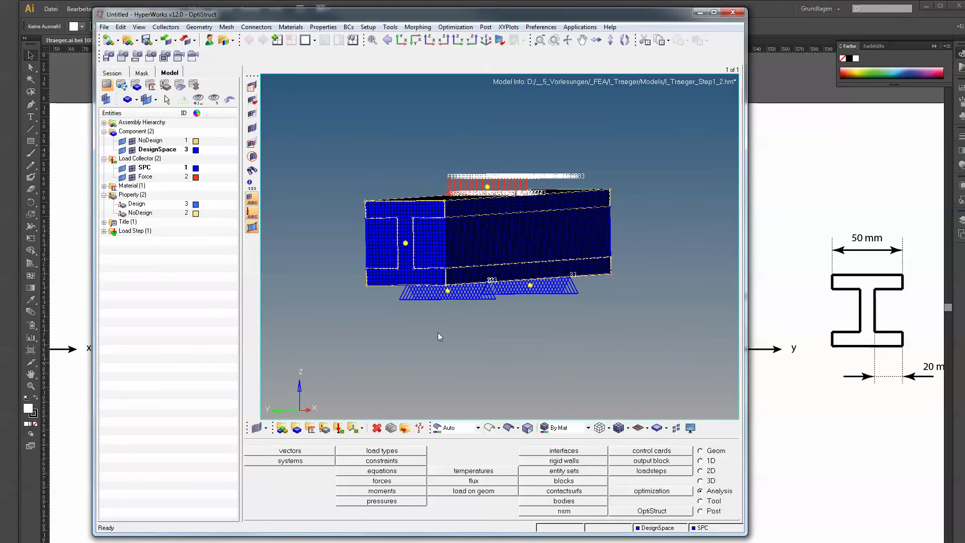
{"action": "left_click", "coordinate": [105, 186]}
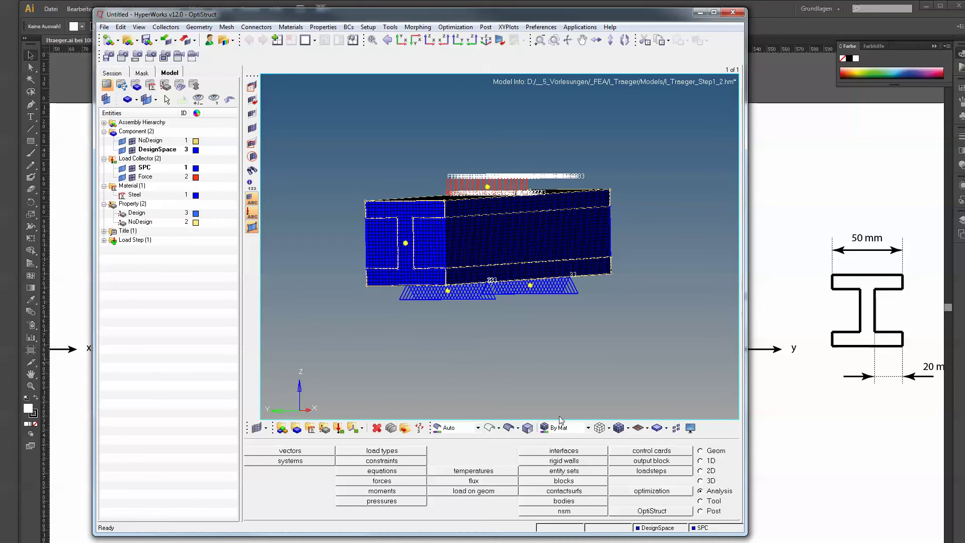
Save the solver input as I_Traeger_Step1_2.fem in a new Analysis folder inside I_Traeger and run the OptiStruct analysis.
{"action": "left_click", "coordinate": [669, 511]}
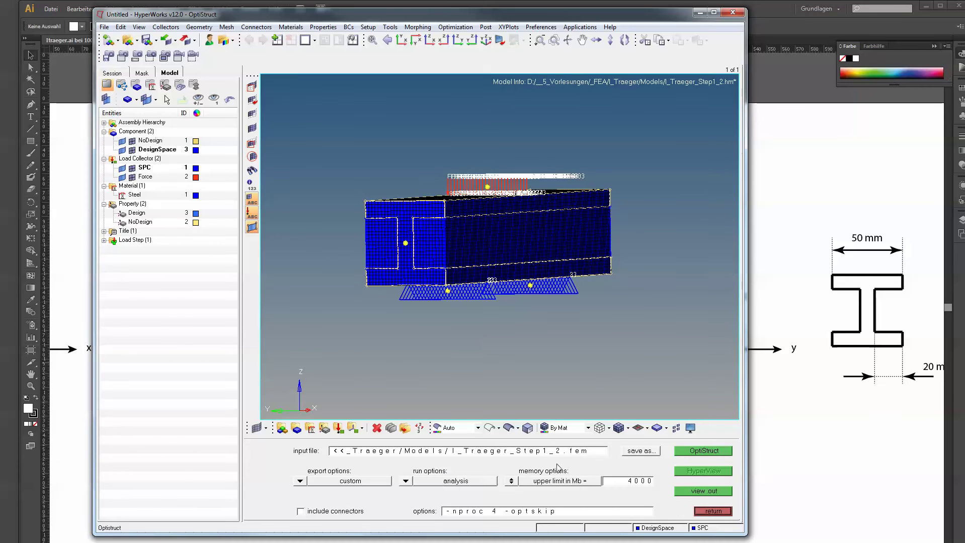
{"action": "left_click", "coordinate": [638, 451]}
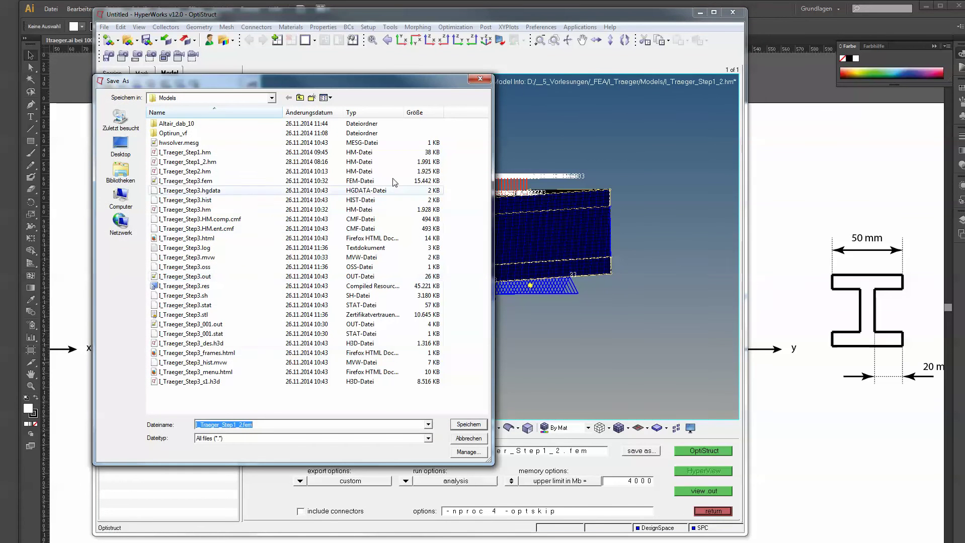
{"action": "left_click", "coordinate": [300, 97]}
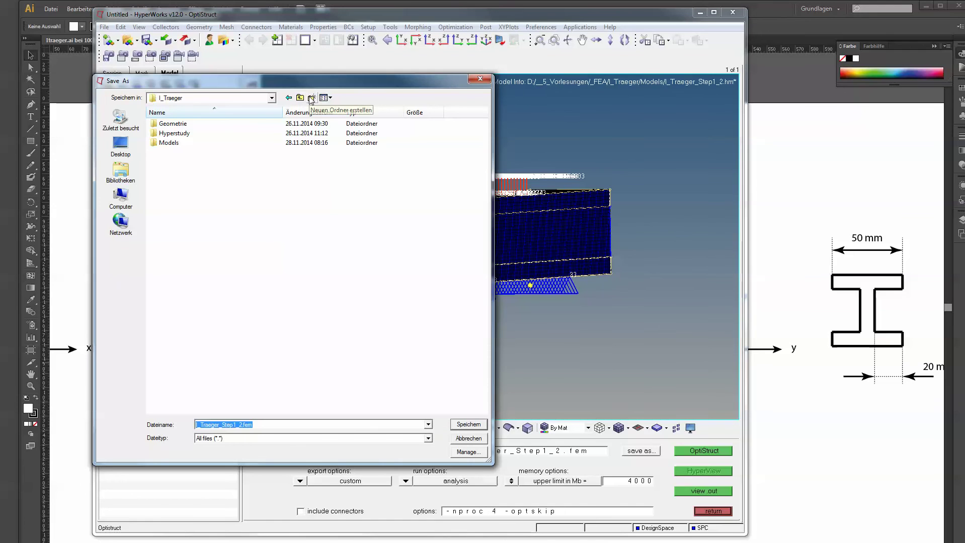
{"action": "left_click", "coordinate": [311, 98]}
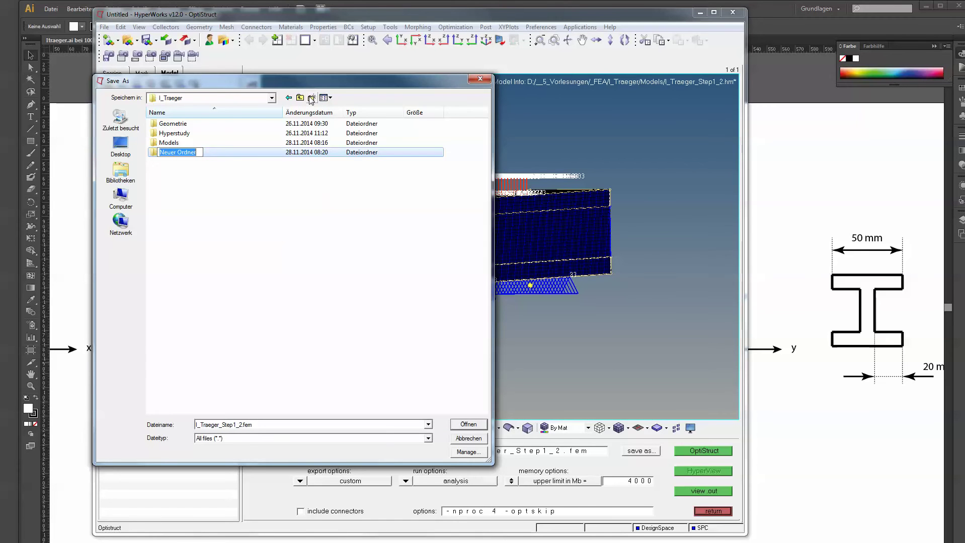
{"action": "type", "text": "Analysis"}
{"action": "key", "text": "Return"}
{"action": "key", "text": "Return"}
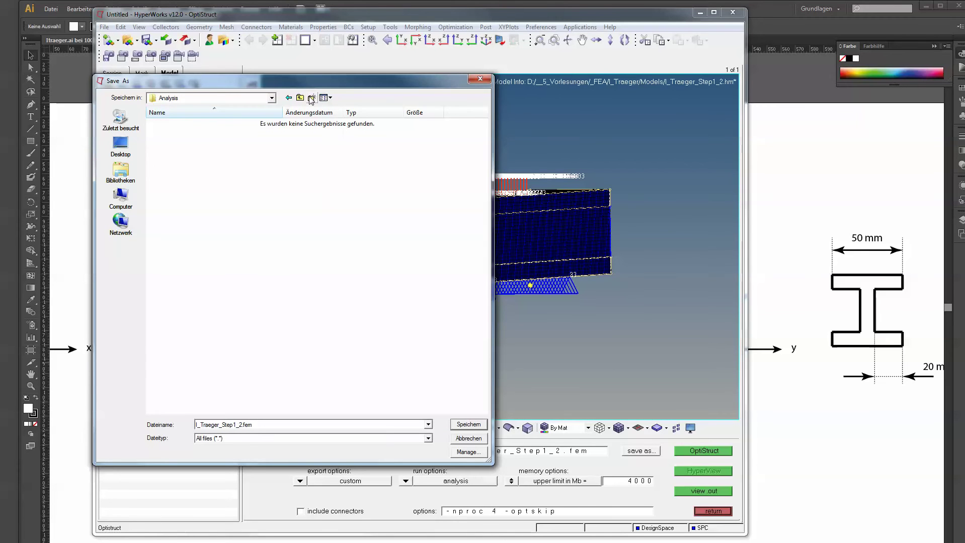
{"action": "left_click", "coordinate": [468, 424]}
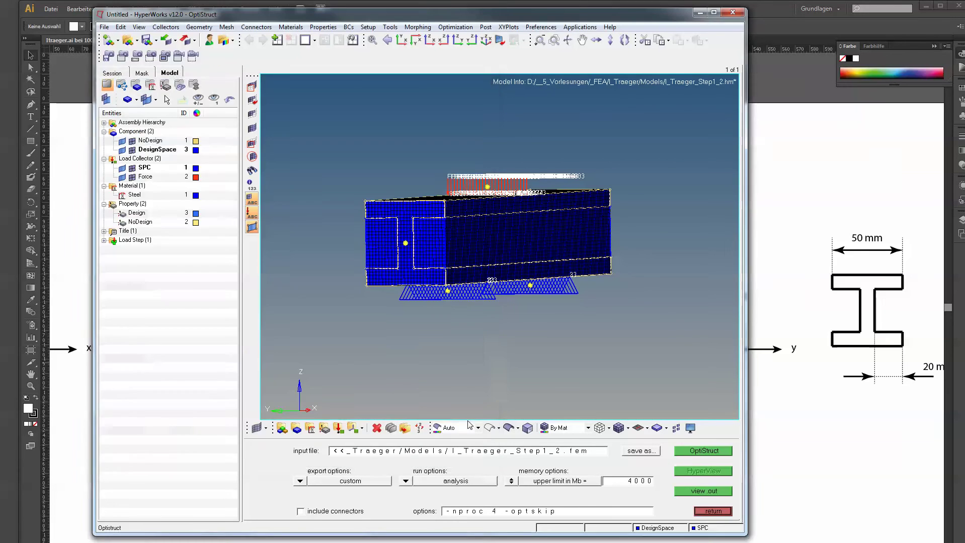
{"action": "left_click", "coordinate": [704, 450]}
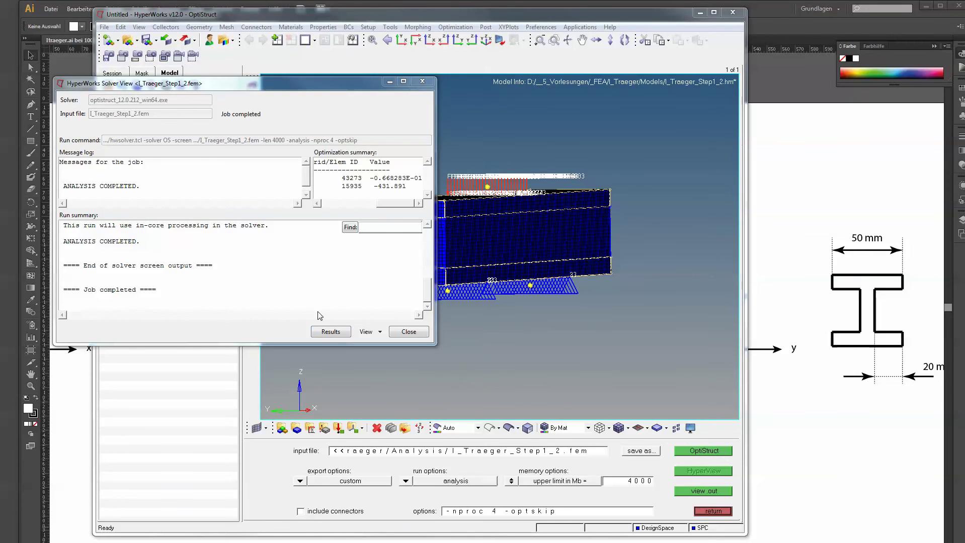
Open the analysis results and contour the displacement magnitude on the beam.
{"action": "left_click", "coordinate": [336, 333]}
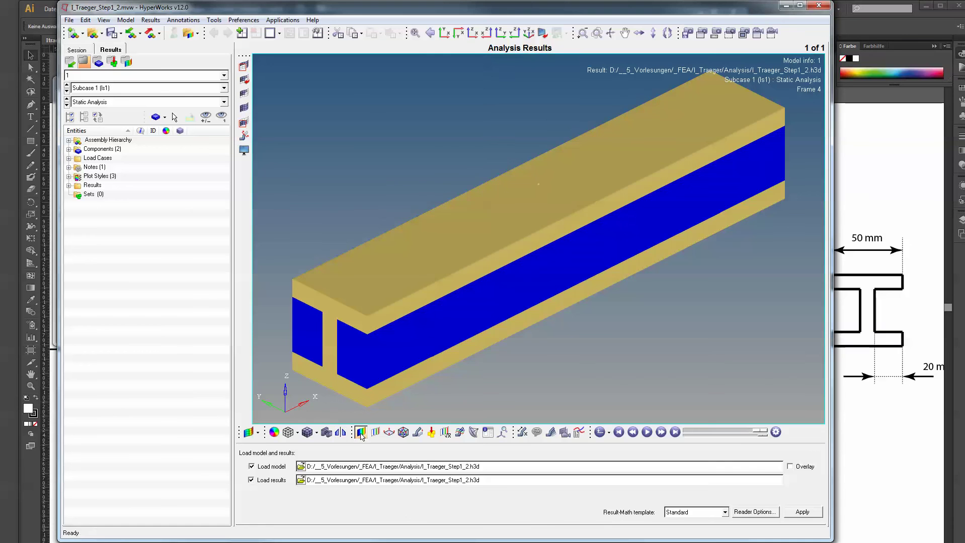
{"action": "left_click", "coordinate": [361, 432]}
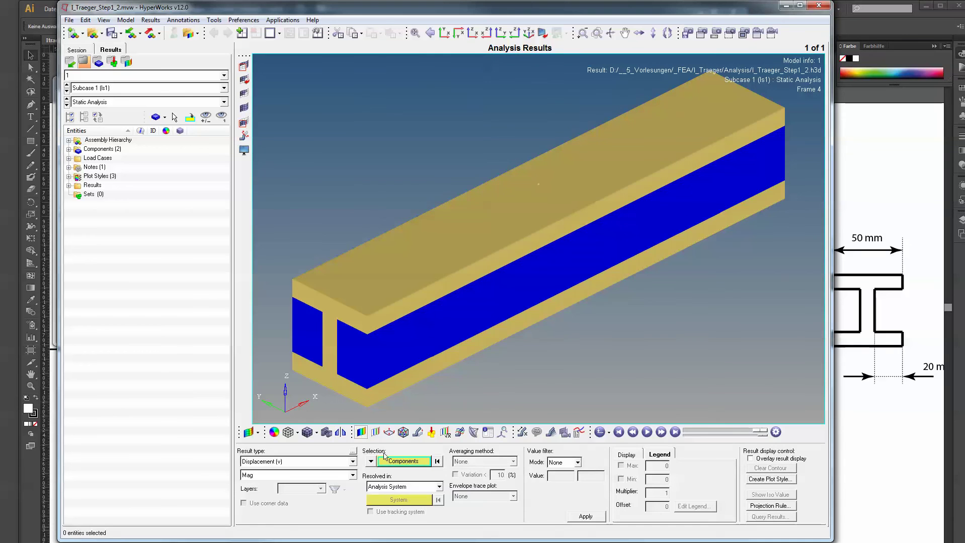
{"action": "left_click", "coordinate": [585, 517]}
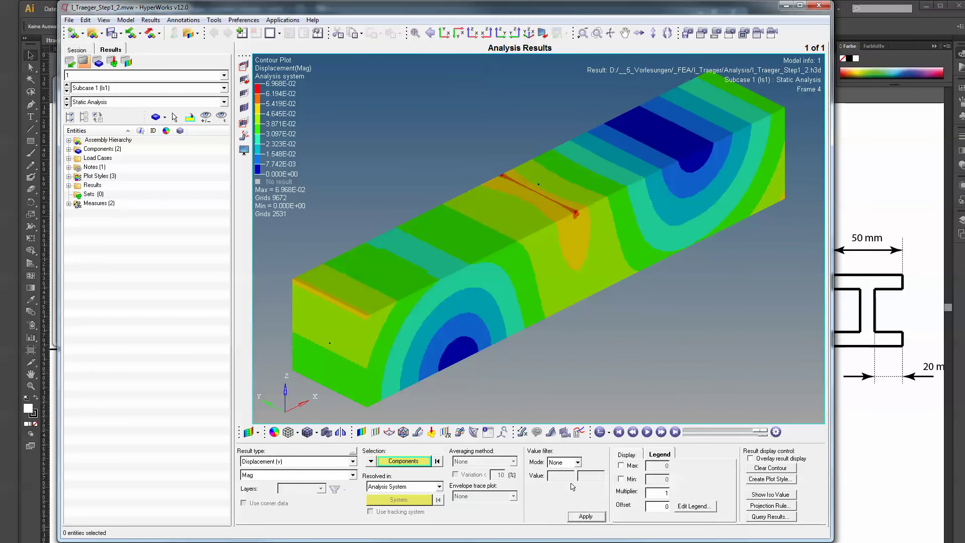
{"action": "left_click_drag", "start_coordinate": [578, 318], "coordinate": [521, 276], "text": "ctrl"}
{"action": "scroll", "coordinate": [512, 280], "scroll_direction": "up", "scroll_amount": 5}
{"action": "scroll", "coordinate": [511, 279], "scroll_direction": "down", "scroll_amount": 3}
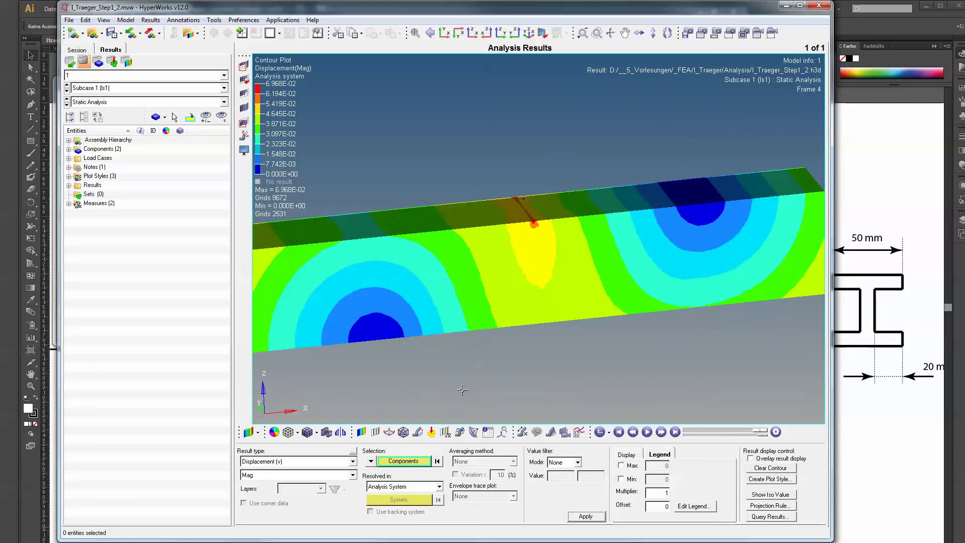
Contour the Z component of the displacement on the beam.
{"action": "left_click", "coordinate": [346, 477]}
{"action": "left_click", "coordinate": [338, 501]}
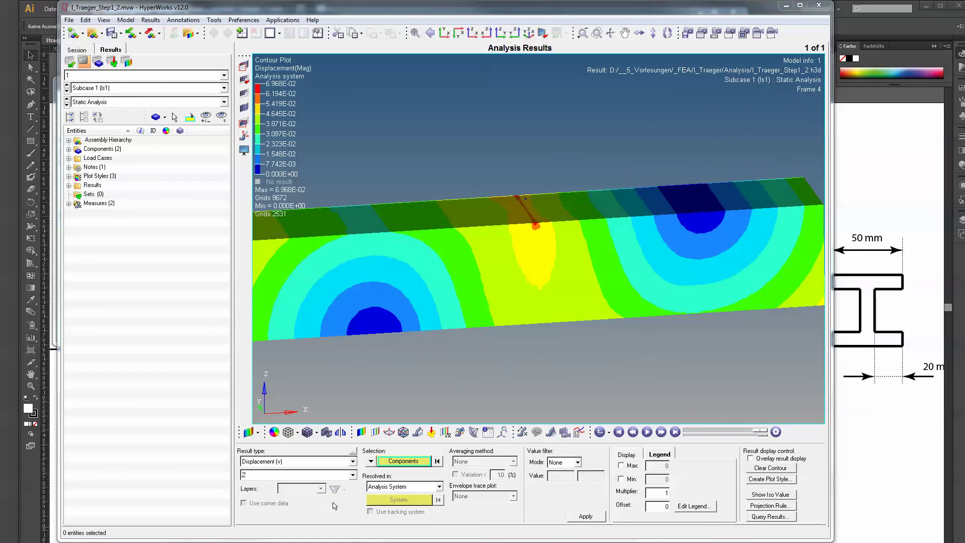
{"action": "left_click", "coordinate": [584, 516]}
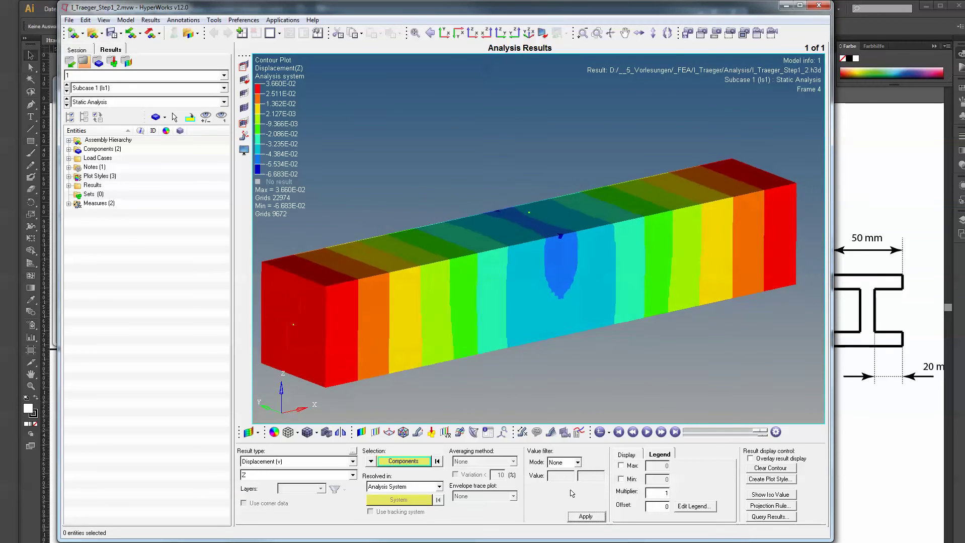
Contour the von Mises element stresses (2D & 3D) on the beam.
{"action": "left_click", "coordinate": [342, 461]}
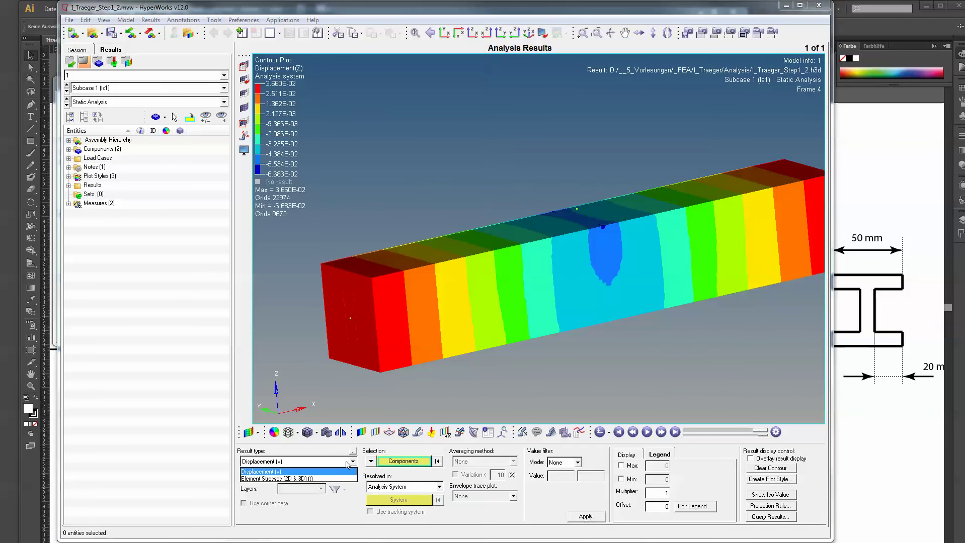
{"action": "left_click", "coordinate": [335, 479]}
{"action": "left_click", "coordinate": [585, 516]}
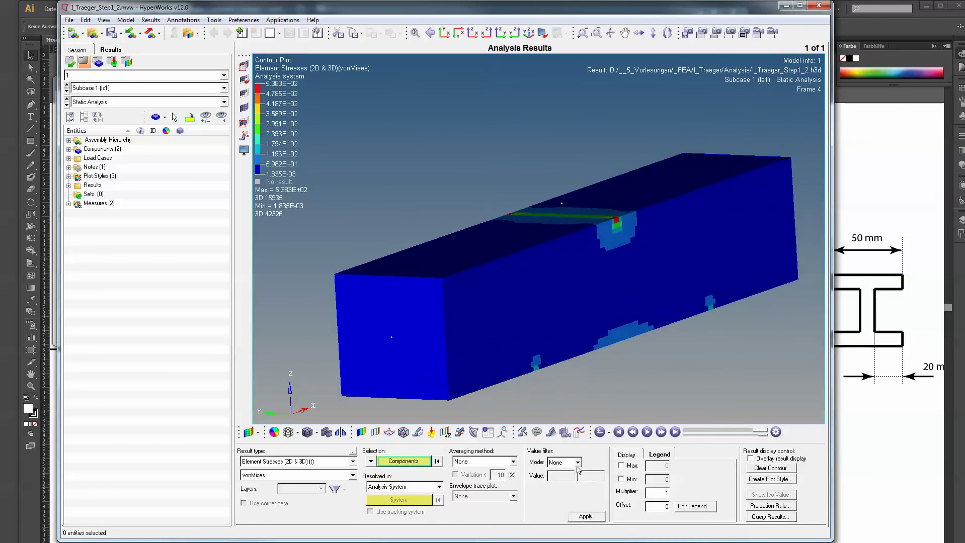
Limit the stress legend's maximum first to 1 and finally to 2, and examine the stress distribution along the beam.
{"action": "left_click", "coordinate": [634, 466]}
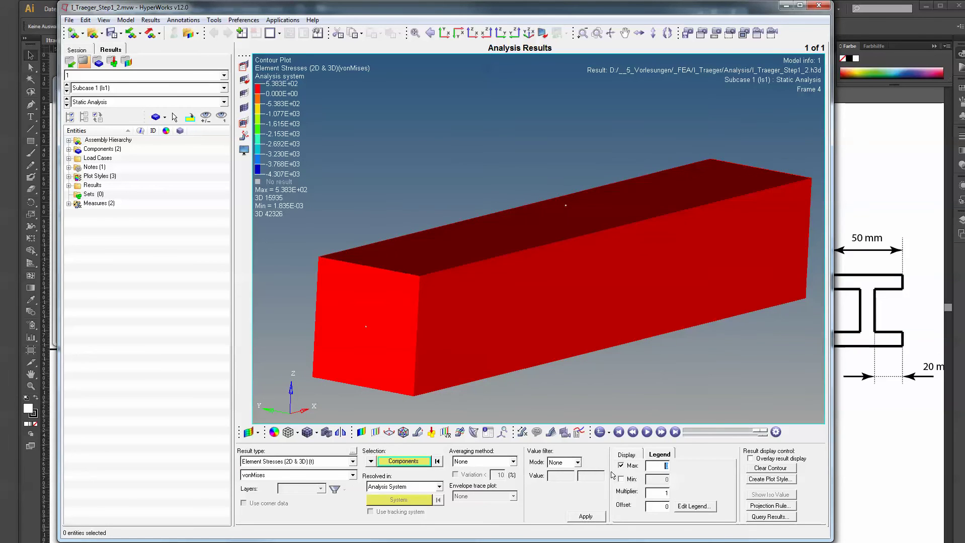
{"action": "type", "text": "1"}
{"action": "key", "text": "Return"}
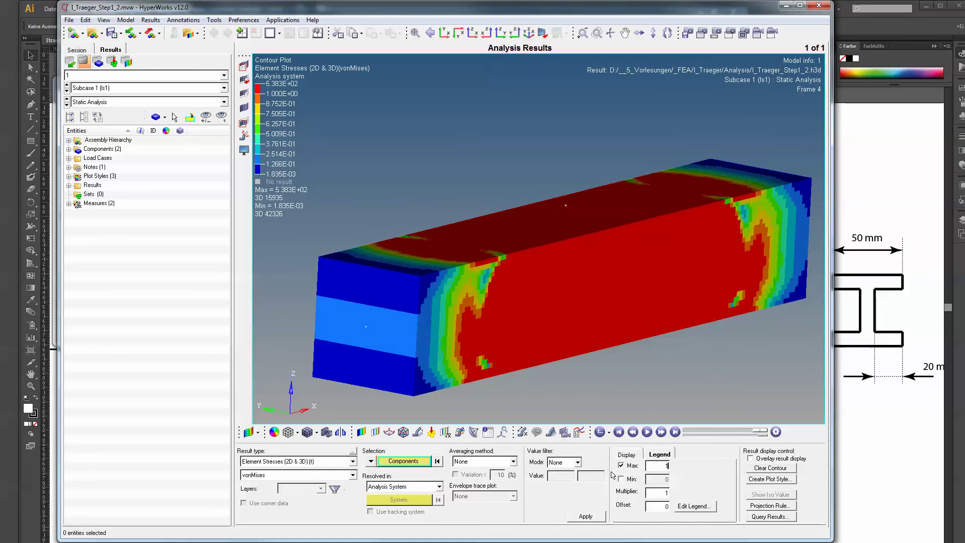
{"action": "type", "text": "2"}
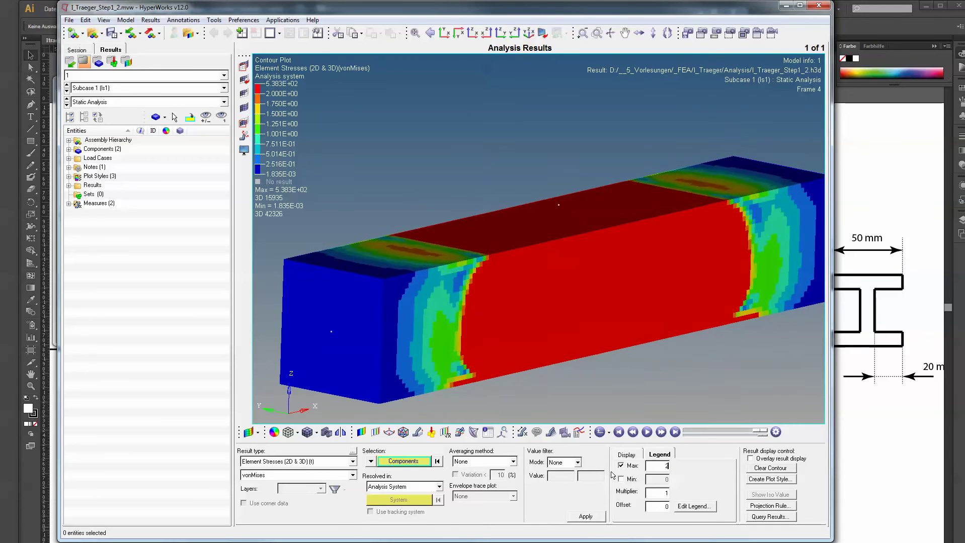
{"action": "left_click", "coordinate": [598, 518]}
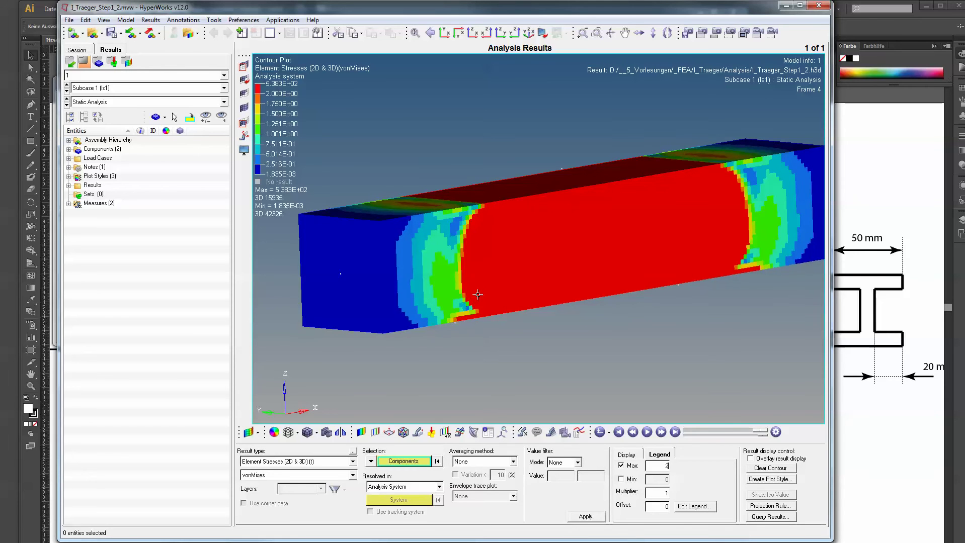
{"action": "scroll", "coordinate": [617, 210], "scroll_direction": "down", "scroll_amount": 2}
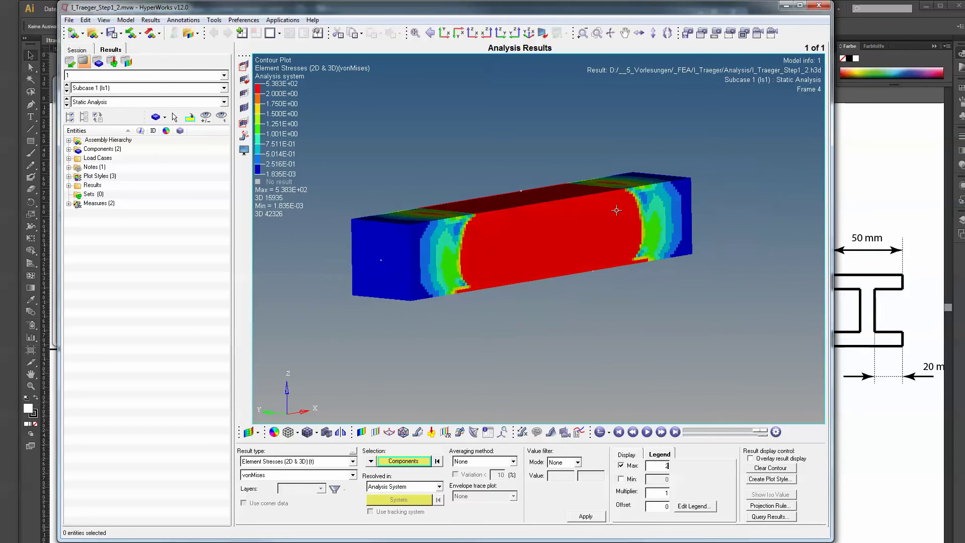
{"action": "scroll", "coordinate": [616, 210], "scroll_direction": "up", "scroll_amount": 1, "text": "ctrl"}
{"action": "left_click_drag", "start_coordinate": [616, 210], "coordinate": [625, 208], "text": "ctrl"}
Close the results without saving the session, and leave the finished solver run in HyperMesh.
{"action": "left_click", "coordinate": [819, 5]}
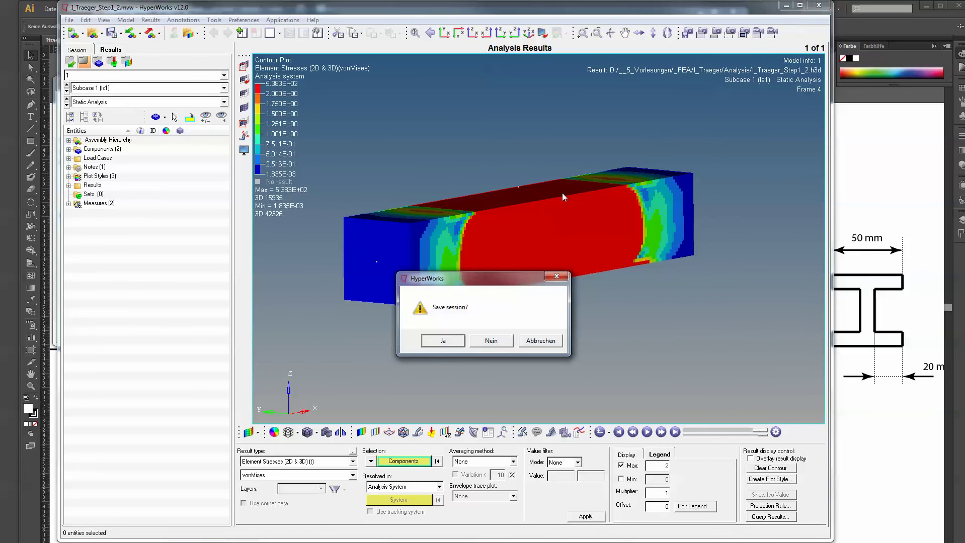
{"action": "left_click", "coordinate": [492, 339]}
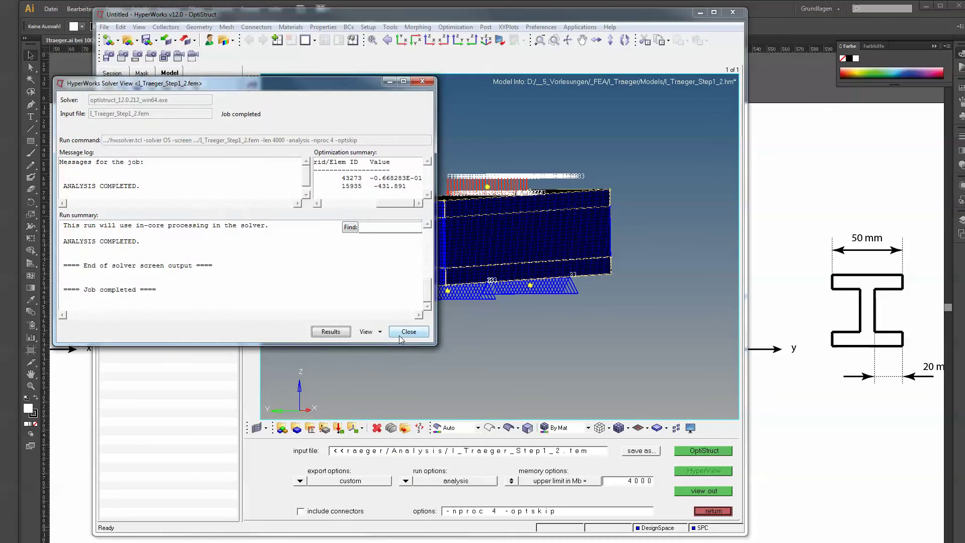
{"action": "left_click", "coordinate": [407, 330]}
{"action": "left_click", "coordinate": [719, 512]}
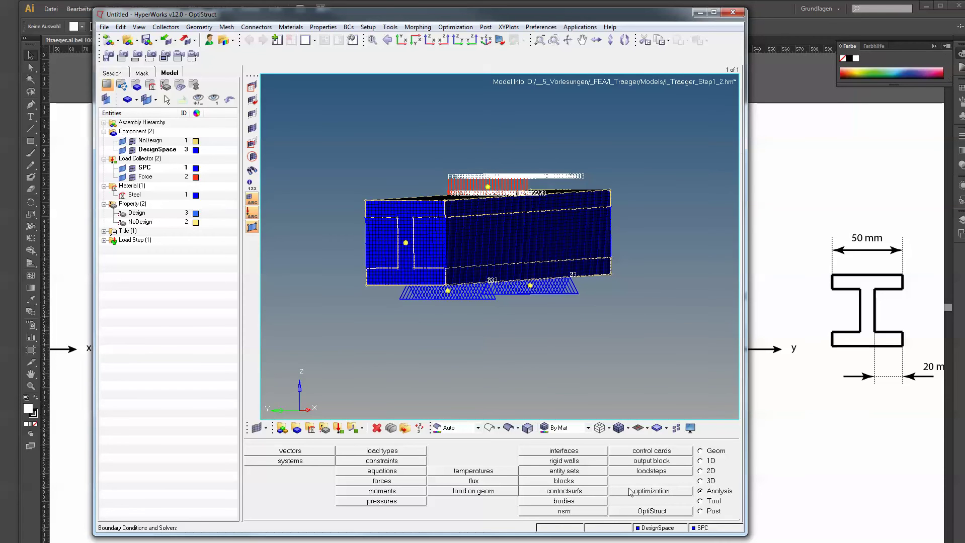
Create a topology design variable named topo of type PSOLID for the Design property, with the mesh coloured by property.
{"action": "left_click", "coordinate": [659, 492]}
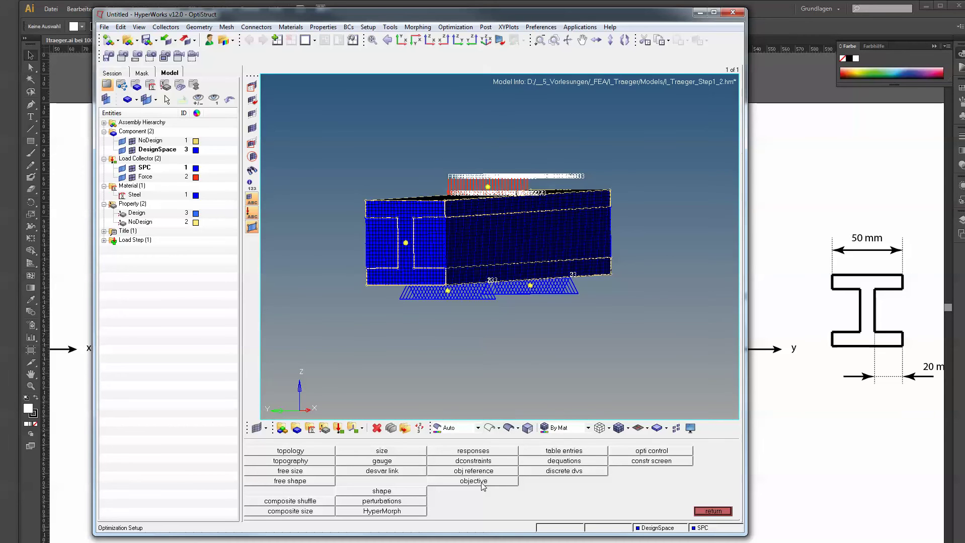
{"action": "left_click", "coordinate": [297, 452]}
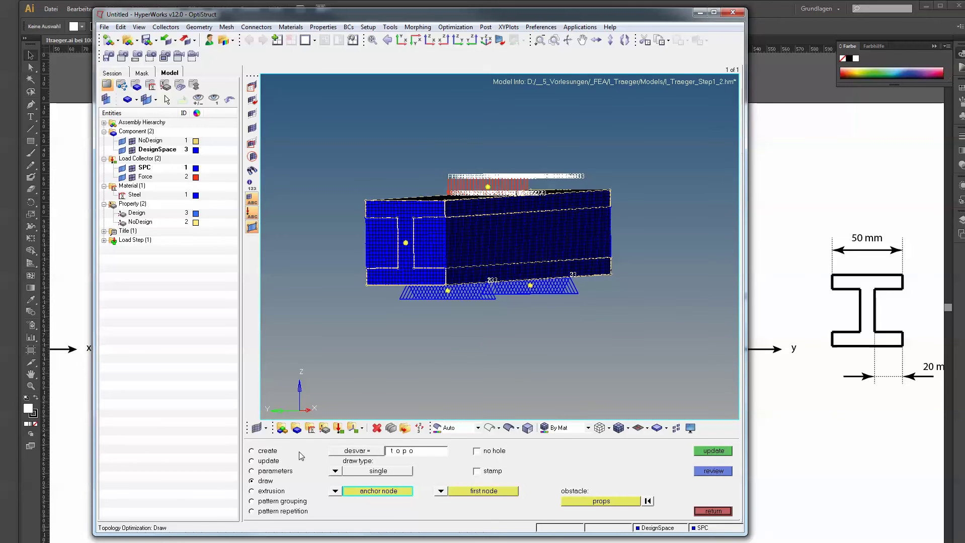
{"action": "left_click", "coordinate": [268, 451]}
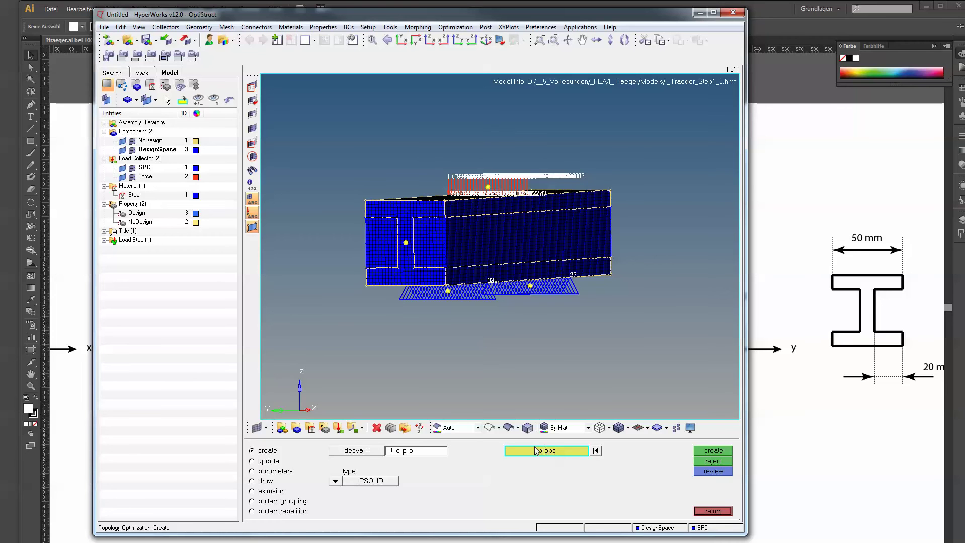
{"action": "left_click", "coordinate": [420, 451]}
{"action": "left_click", "coordinate": [335, 481]}
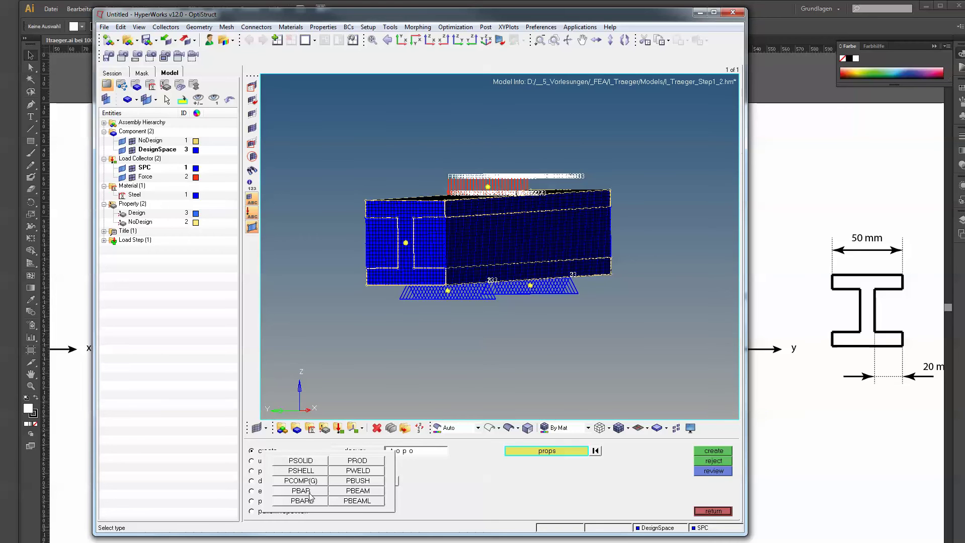
{"action": "left_click", "coordinate": [300, 460]}
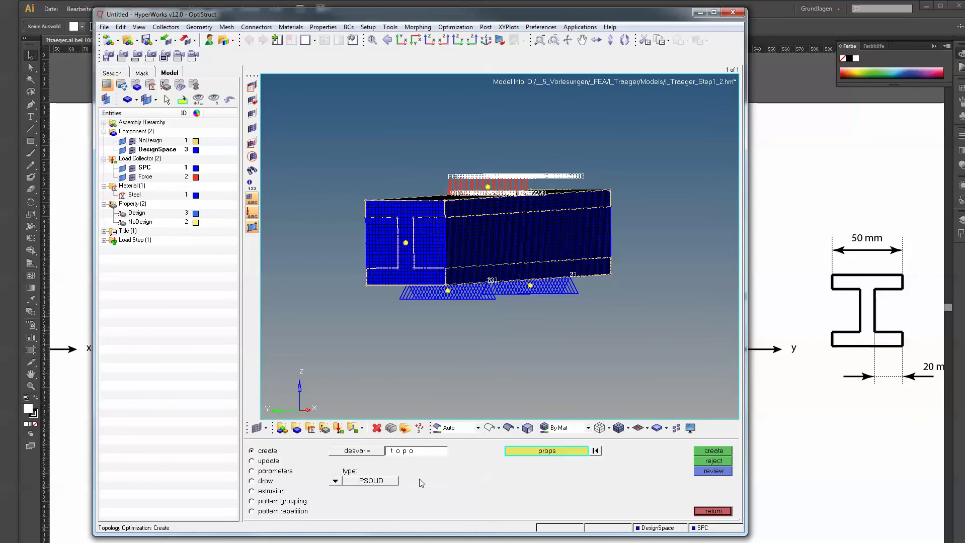
{"action": "left_click", "coordinate": [528, 453]}
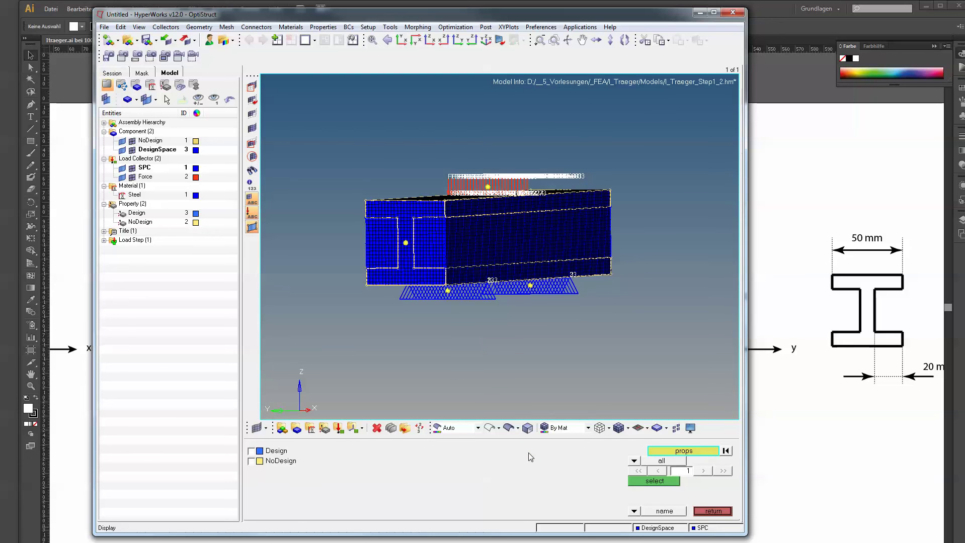
{"action": "left_click", "coordinate": [252, 451]}
{"action": "left_click", "coordinate": [561, 431]}
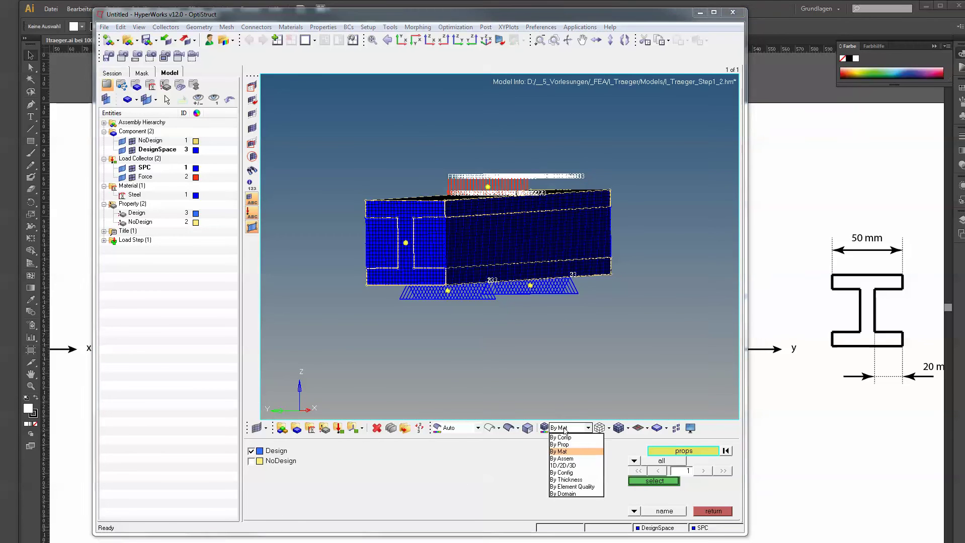
{"action": "left_click", "coordinate": [570, 449]}
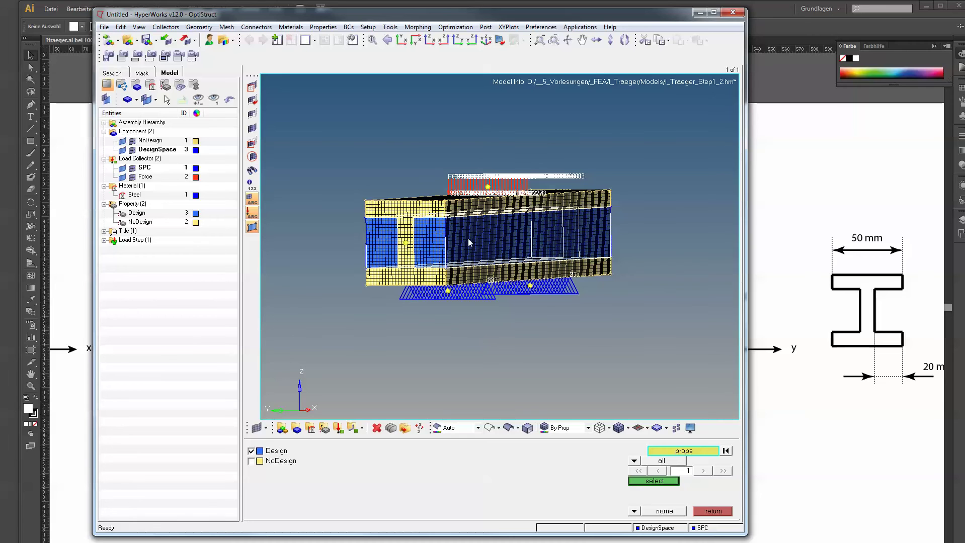
{"action": "left_click", "coordinate": [660, 482]}
{"action": "left_click", "coordinate": [709, 452]}
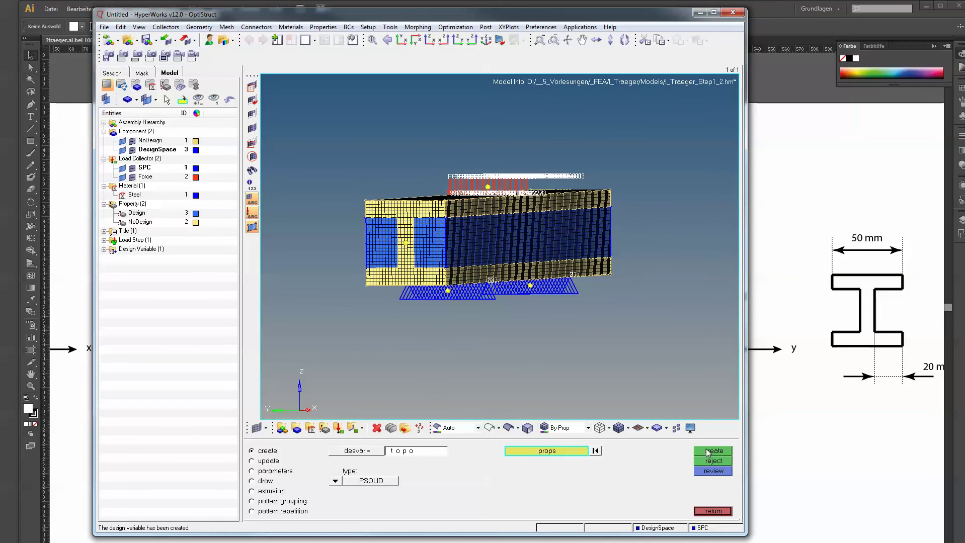
Review the card image of the topo design variable against the Design property, and close it.
{"action": "left_click", "coordinate": [104, 249]}
{"action": "right_click", "coordinate": [130, 262]}
{"action": "left_click", "coordinate": [162, 329]}
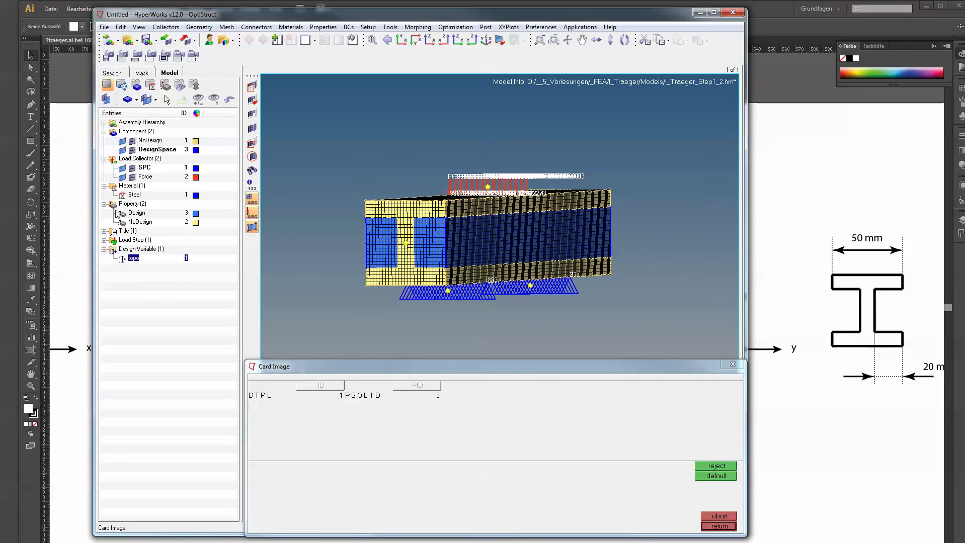
{"action": "left_click", "coordinate": [141, 213]}
{"action": "left_click", "coordinate": [718, 526]}
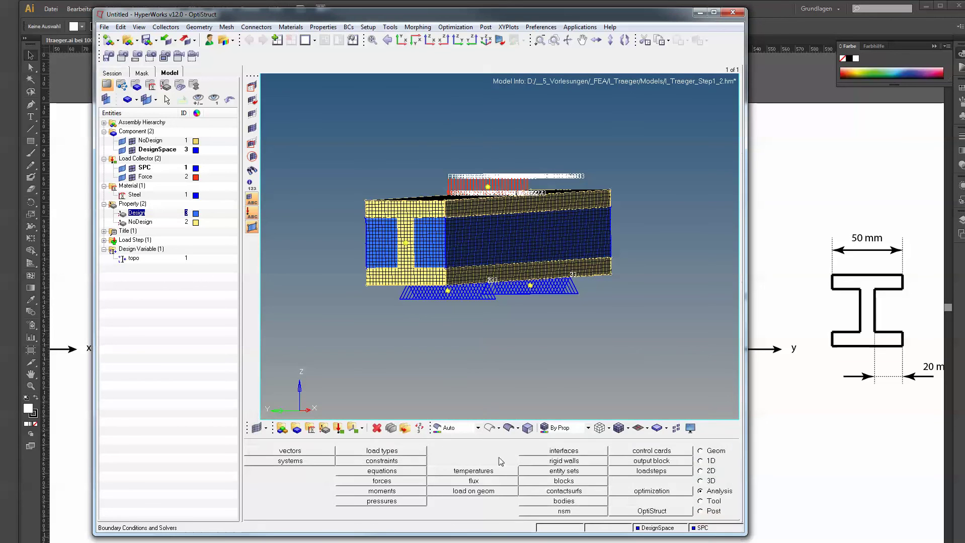
Examine the topology optimization settings of the topo design variable: parameters, draw, extrusion and pattern grouping.
{"action": "left_click", "coordinate": [651, 492]}
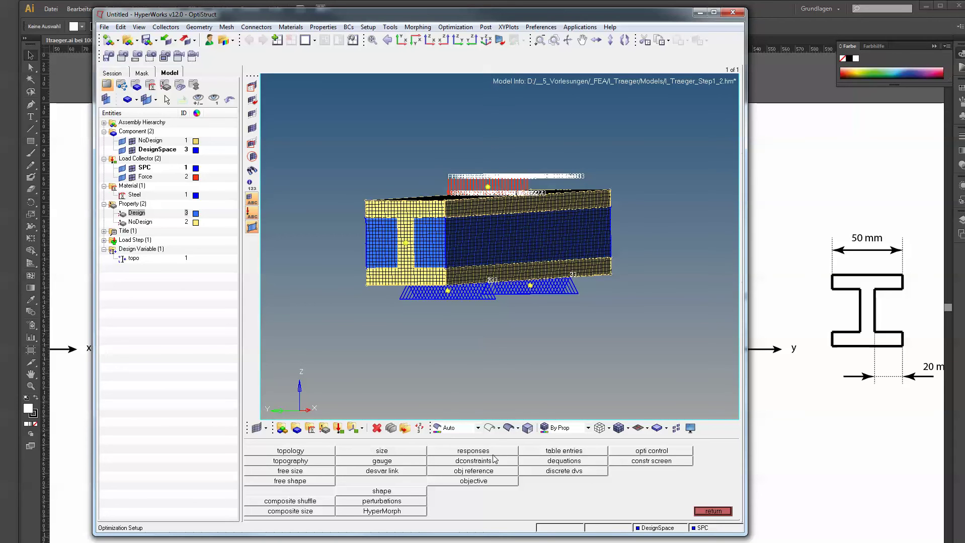
{"action": "left_click", "coordinate": [290, 451]}
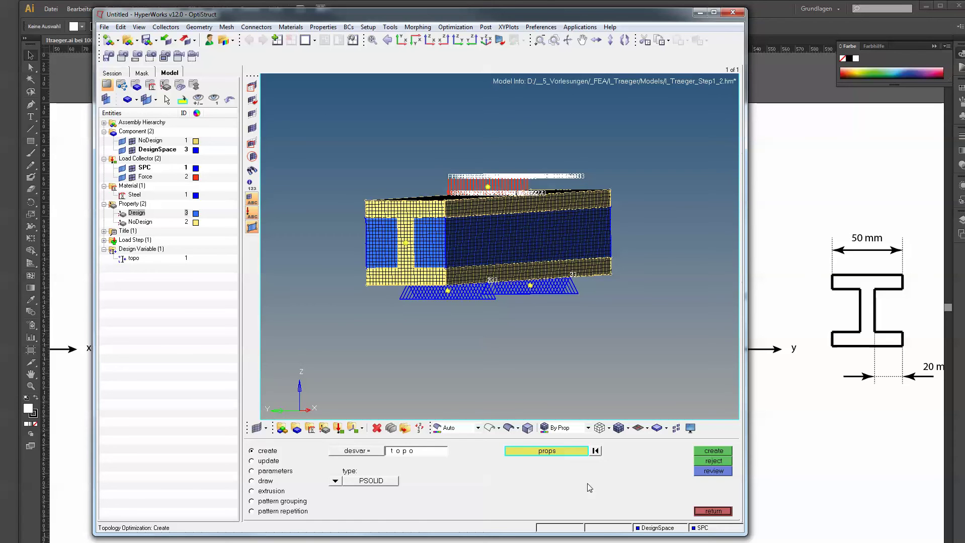
{"action": "left_click", "coordinate": [275, 472]}
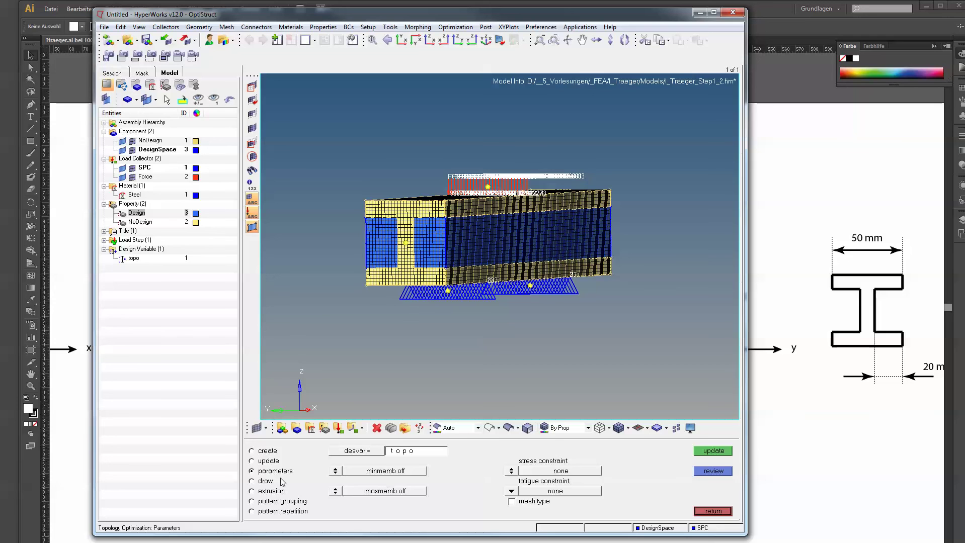
{"action": "left_click", "coordinate": [265, 481]}
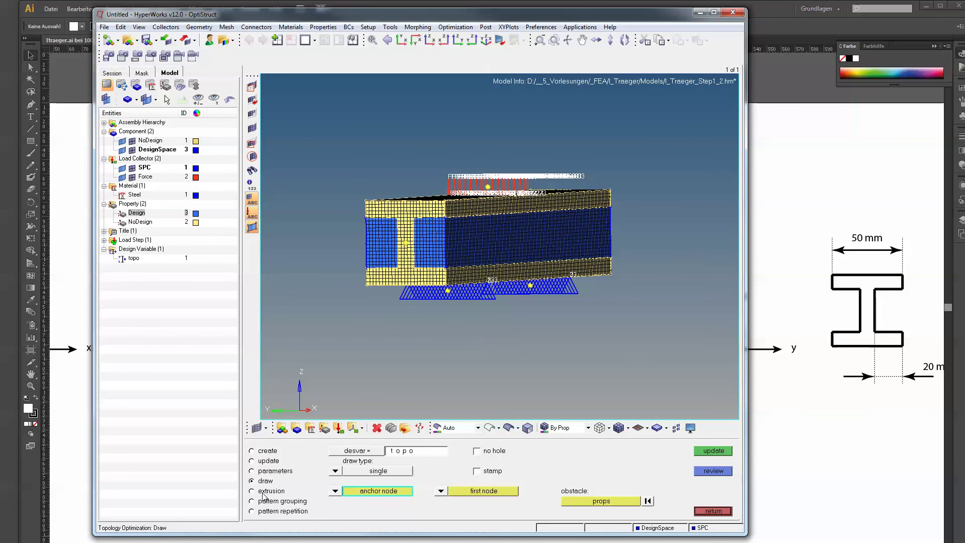
{"action": "left_click", "coordinate": [261, 491]}
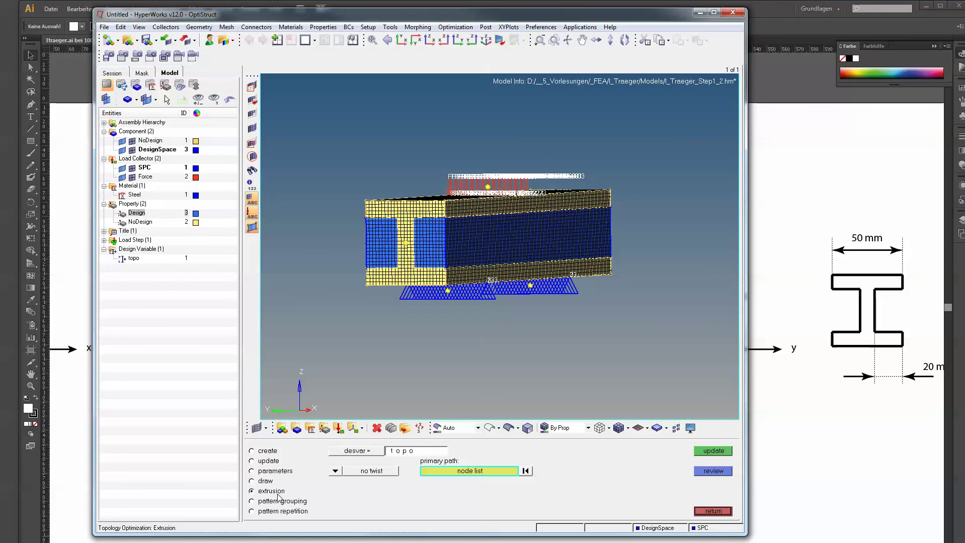
{"action": "left_click", "coordinate": [250, 502]}
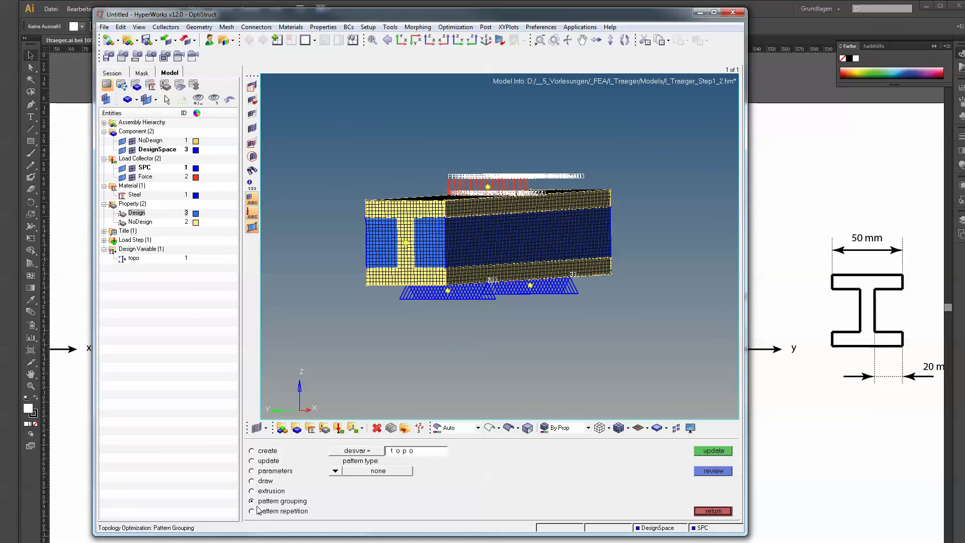
{"action": "left_click", "coordinate": [253, 492]}
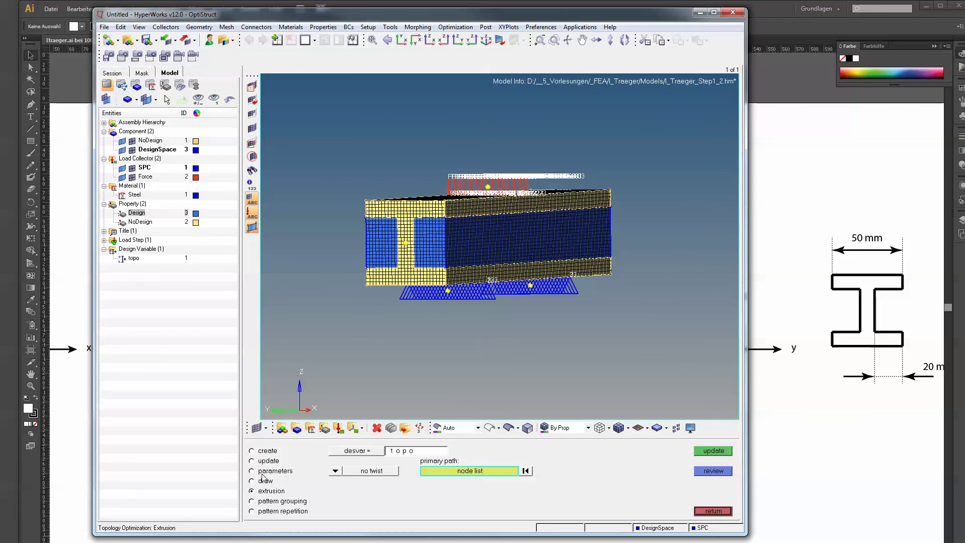
{"action": "left_click", "coordinate": [264, 481]}
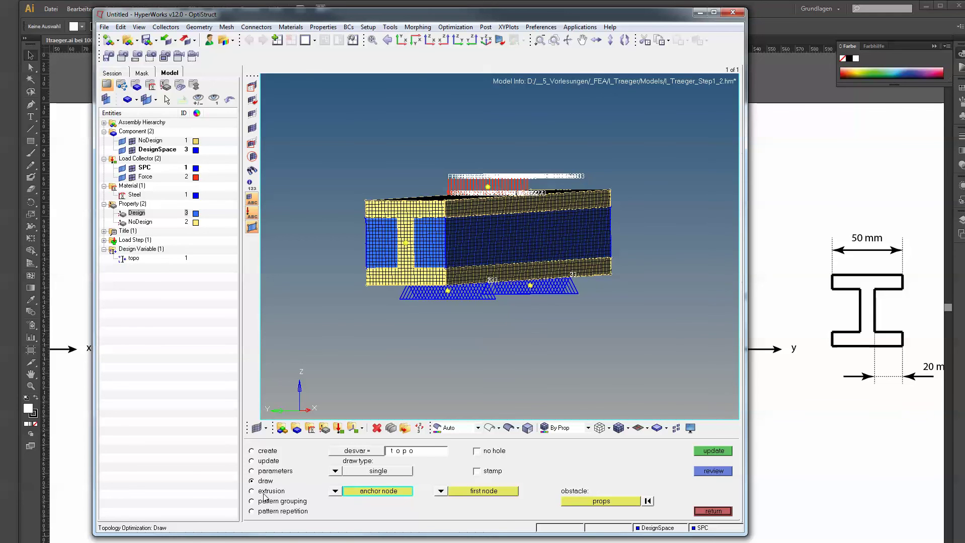
{"action": "left_click", "coordinate": [264, 492]}
{"action": "scroll", "coordinate": [403, 319], "scroll_direction": "up", "scroll_amount": 5}
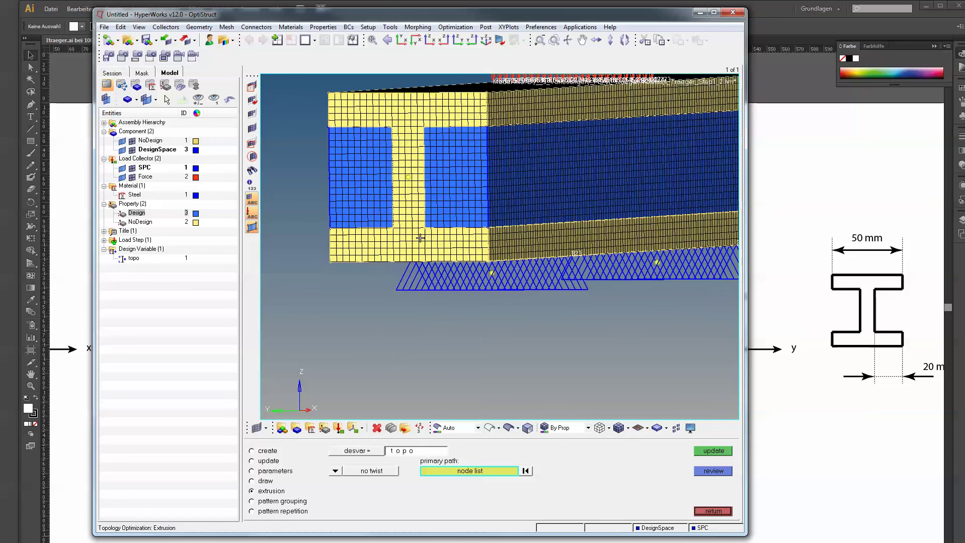
{"action": "right_click_drag", "start_coordinate": [420, 237], "coordinate": [422, 319], "text": "ctrl"}
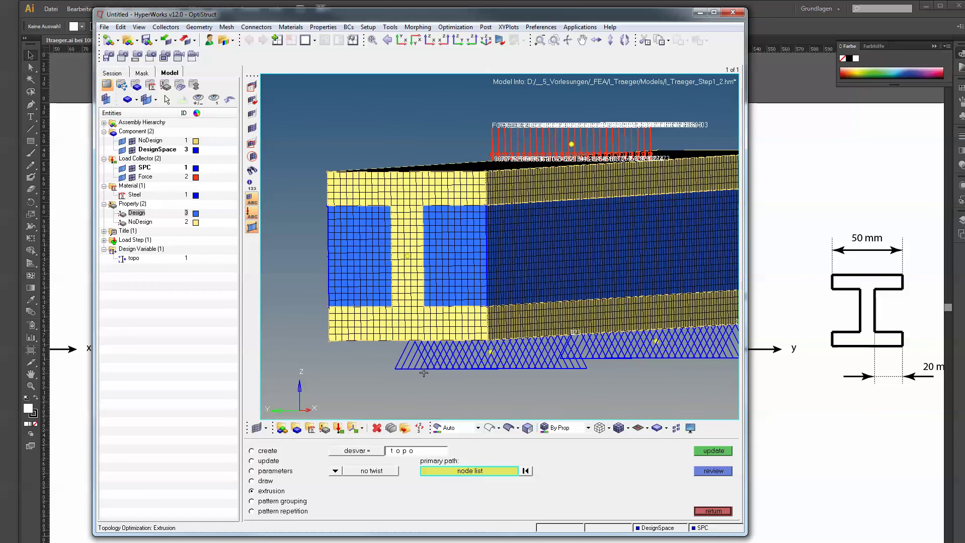
Choose split as the draw type for the topo design variable and inspect the web area on the beam's end face.
{"action": "left_click", "coordinate": [257, 480]}
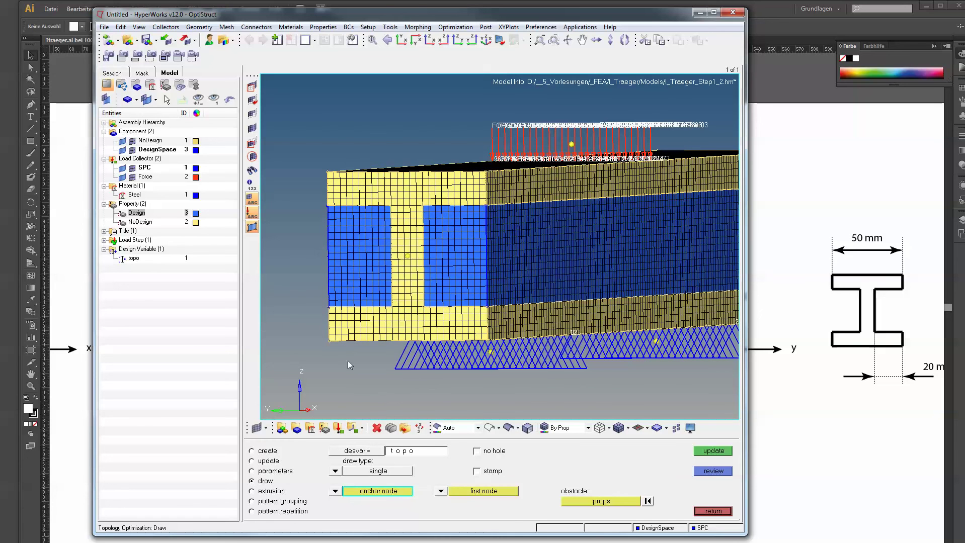
{"action": "scroll", "coordinate": [415, 300], "scroll_direction": "up", "scroll_amount": 3}
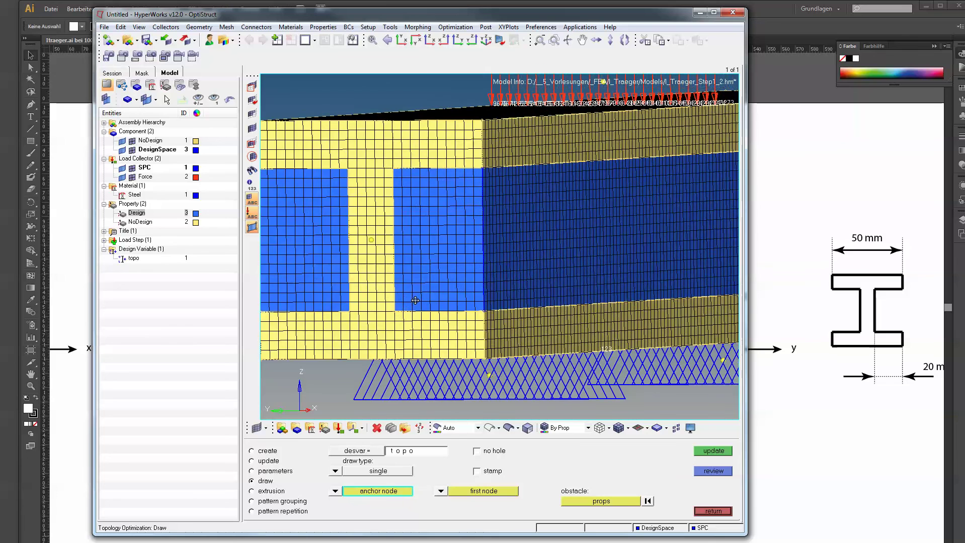
{"action": "scroll", "coordinate": [415, 300], "scroll_direction": "down", "scroll_amount": 5}
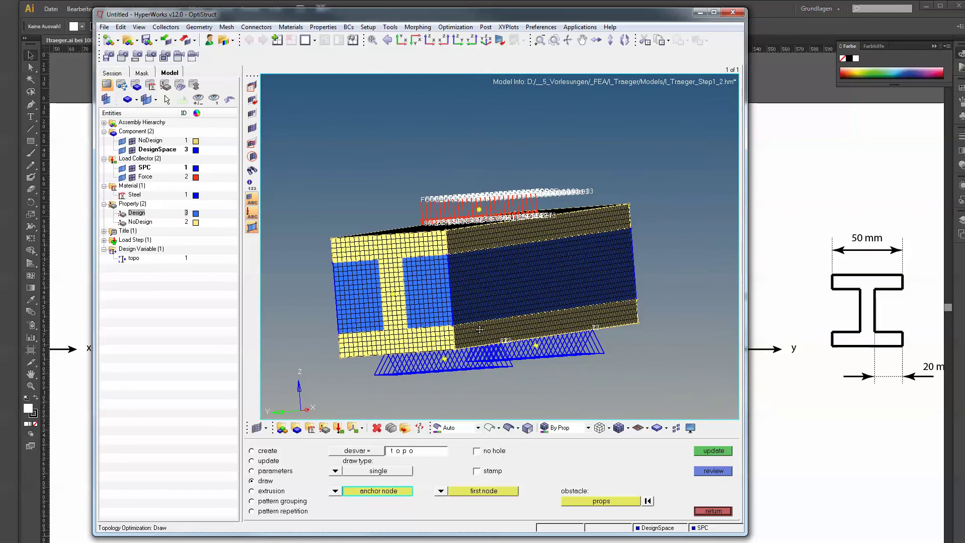
{"action": "mouse_move", "coordinate": [479, 329]}
{"action": "left_mouse_down", "text": "ctrl"}
{"action": "mouse_move", "coordinate": [435, 338]}
{"action": "mouse_move", "coordinate": [426, 325]}
{"action": "left_mouse_up", "text": "ctrl"}
{"action": "left_click", "coordinate": [334, 472]}
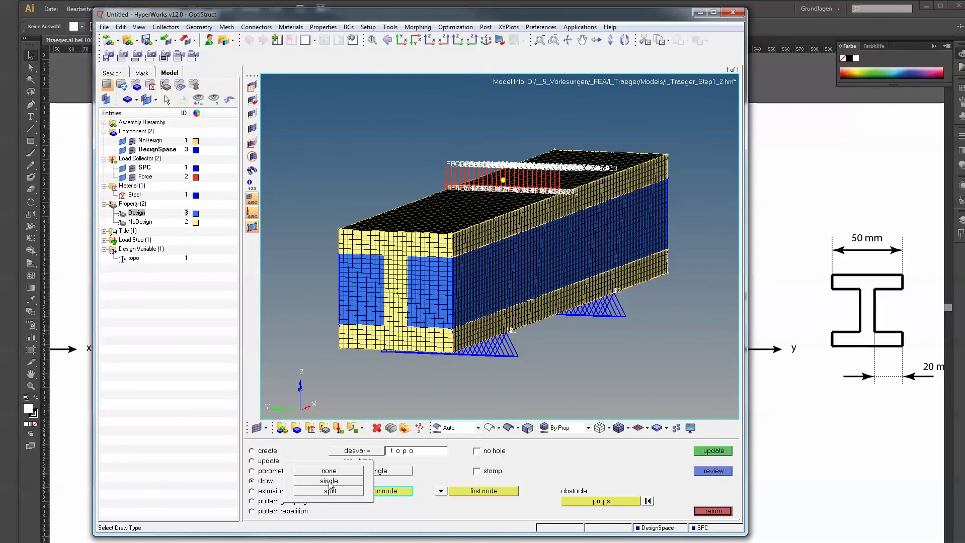
{"action": "left_click", "coordinate": [345, 491]}
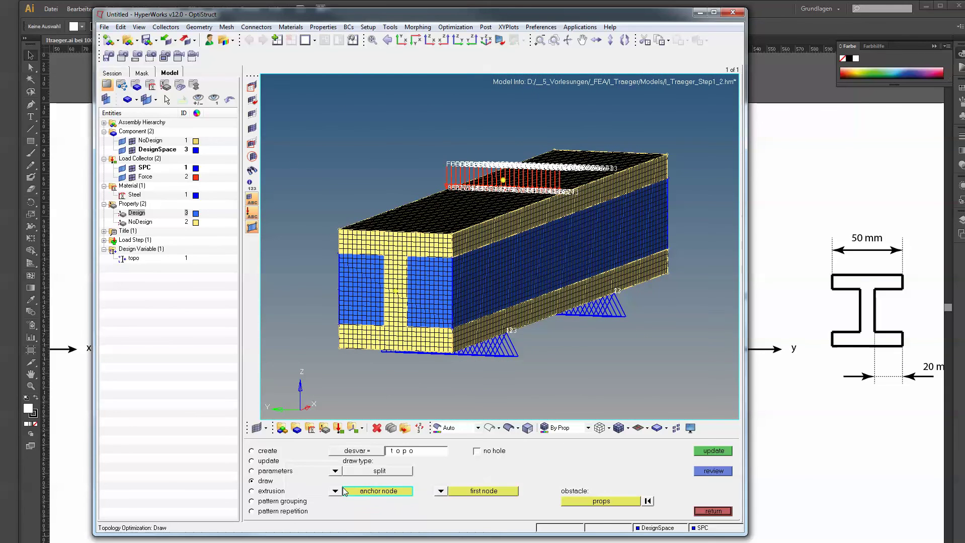
{"action": "right_click_drag", "start_coordinate": [435, 333], "coordinate": [437, 314], "text": "ctrl"}
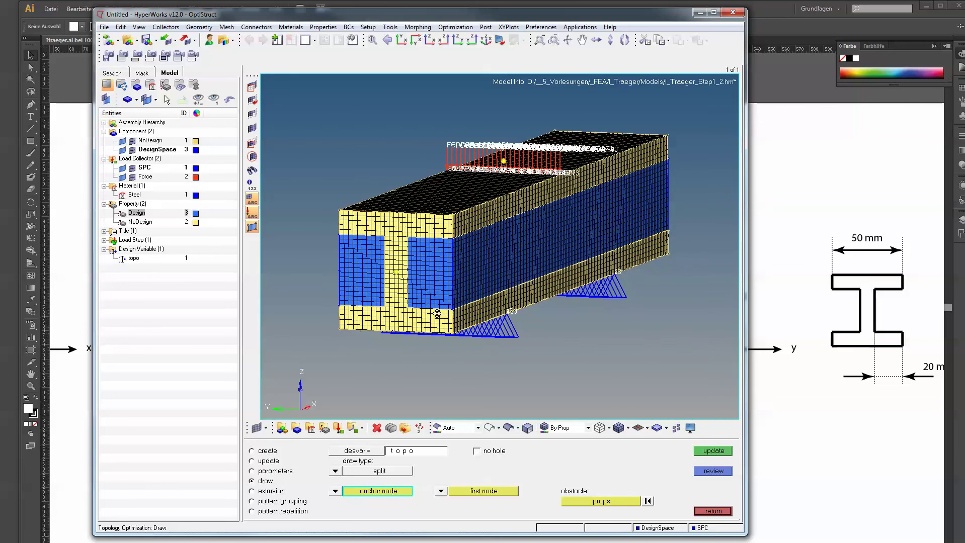
{"action": "scroll", "coordinate": [437, 313], "scroll_direction": "up", "scroll_amount": 5}
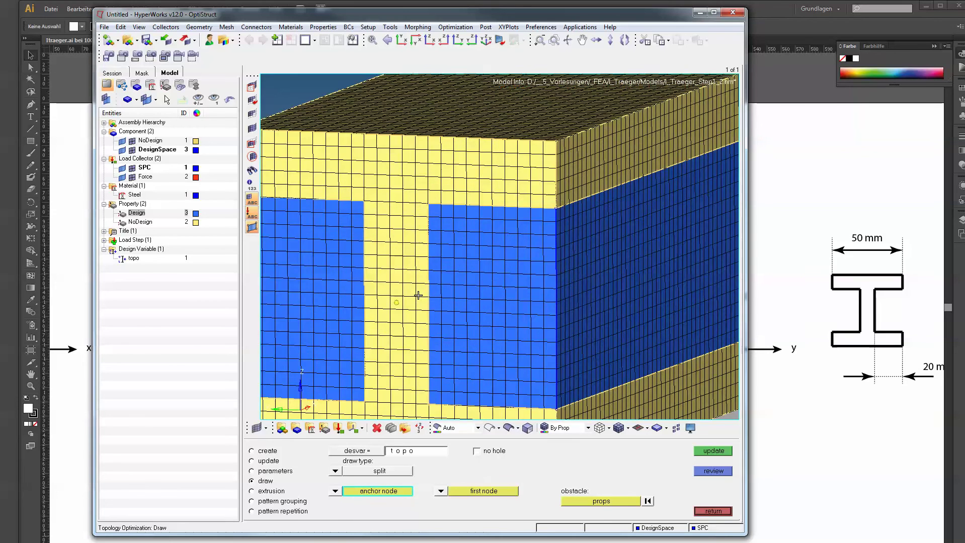
{"action": "mouse_move", "coordinate": [418, 302]}
{"action": "right_mouse_down", "text": "ctrl"}
{"action": "mouse_move", "coordinate": [400, 229]}
{"action": "mouse_move", "coordinate": [409, 302]}
{"action": "right_mouse_up", "text": "ctrl"}
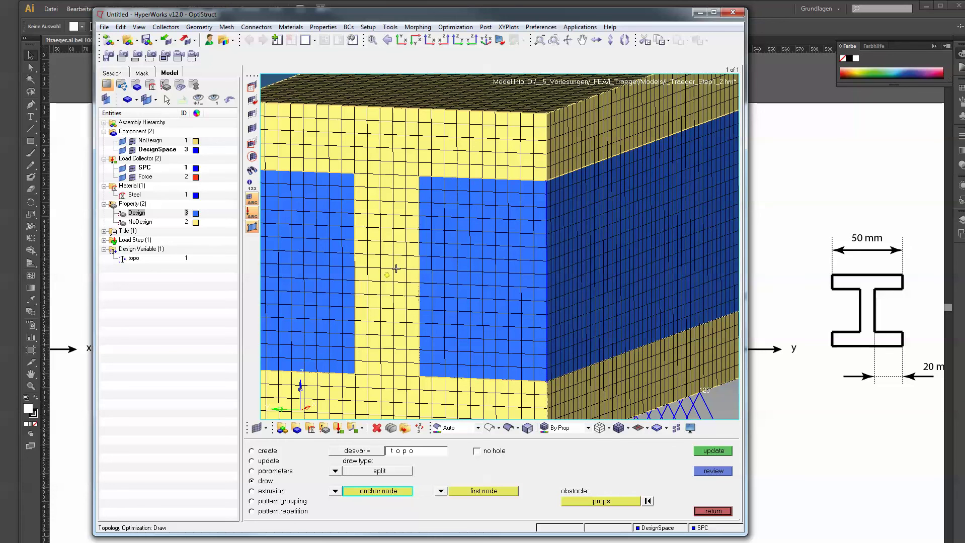
{"action": "right_click_drag", "start_coordinate": [390, 275], "coordinate": [388, 263], "text": "ctrl"}
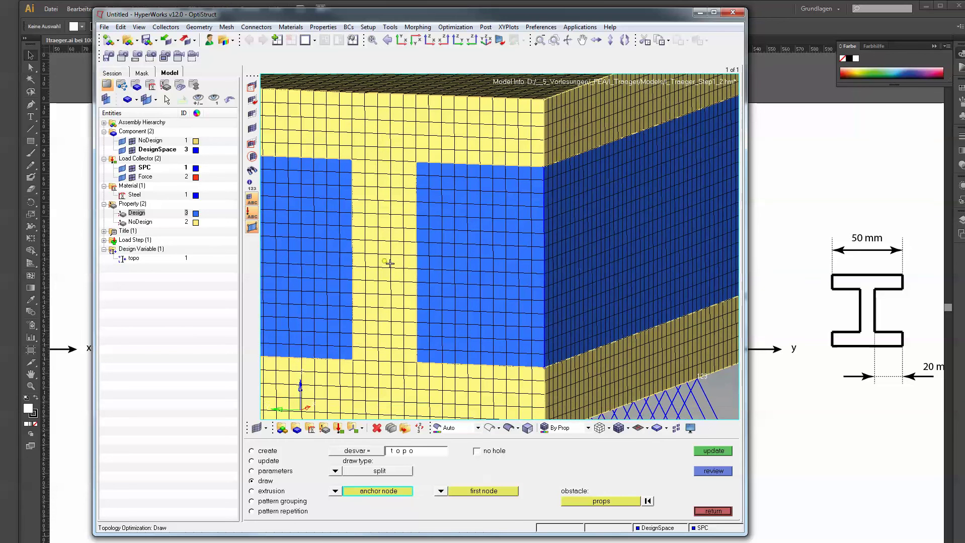
Examine the extrusion constraint settings of the topo design variable and view the beam's length and end face from several angles.
{"action": "left_click", "coordinate": [274, 491]}
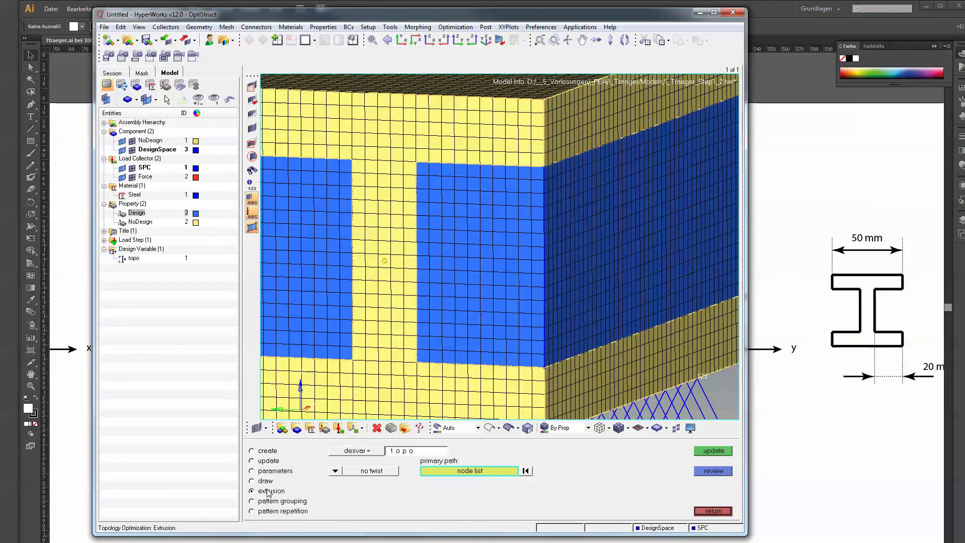
{"action": "right_click_drag", "start_coordinate": [458, 345], "coordinate": [459, 286], "text": "ctrl"}
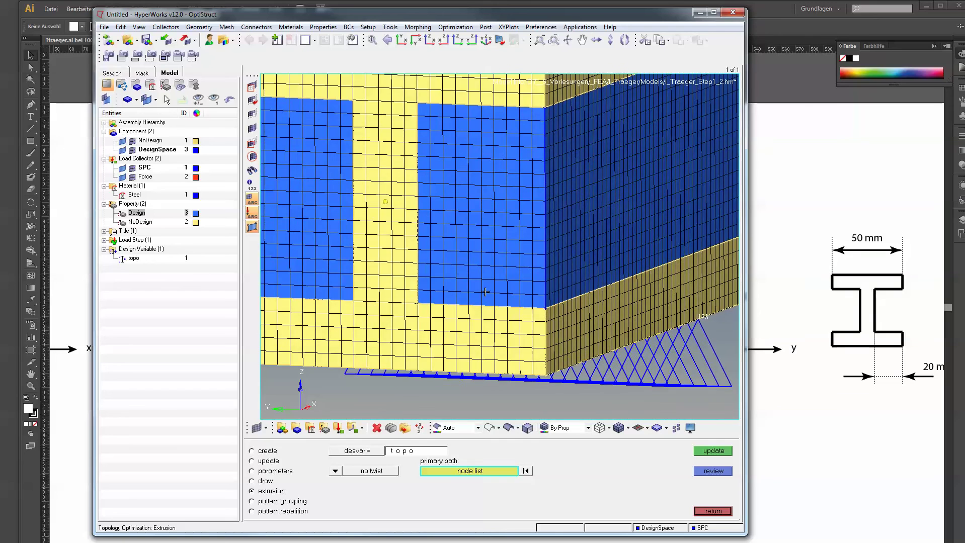
{"action": "scroll", "coordinate": [485, 292], "scroll_direction": "down", "scroll_amount": 5, "text": "ctrl"}
{"action": "left_click_drag", "start_coordinate": [484, 292], "coordinate": [441, 305], "text": "ctrl"}
{"action": "scroll", "coordinate": [442, 306], "scroll_direction": "down", "scroll_amount": 4, "text": "ctrl"}
{"action": "right_click_drag", "start_coordinate": [513, 275], "coordinate": [416, 285], "text": "ctrl"}
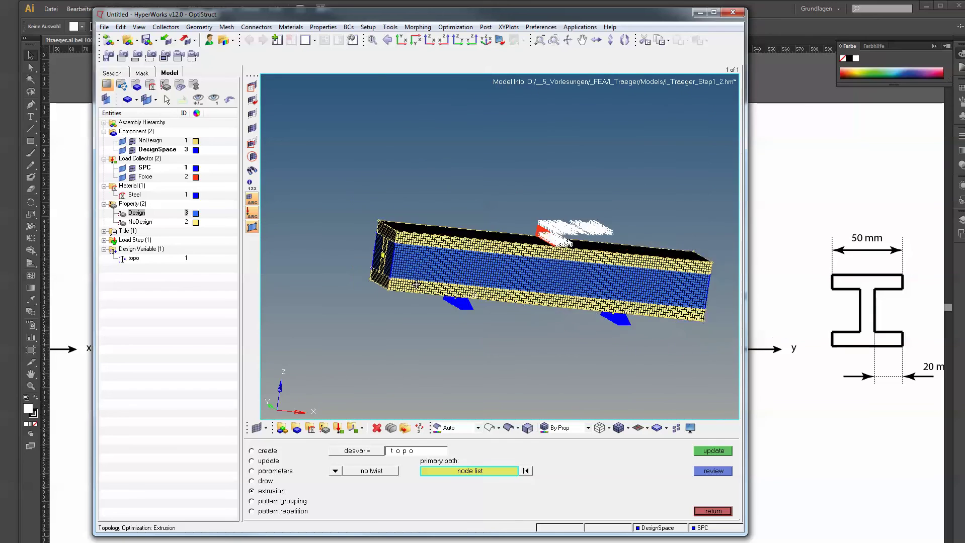
{"action": "left_click_drag", "start_coordinate": [415, 284], "coordinate": [478, 302], "text": "ctrl"}
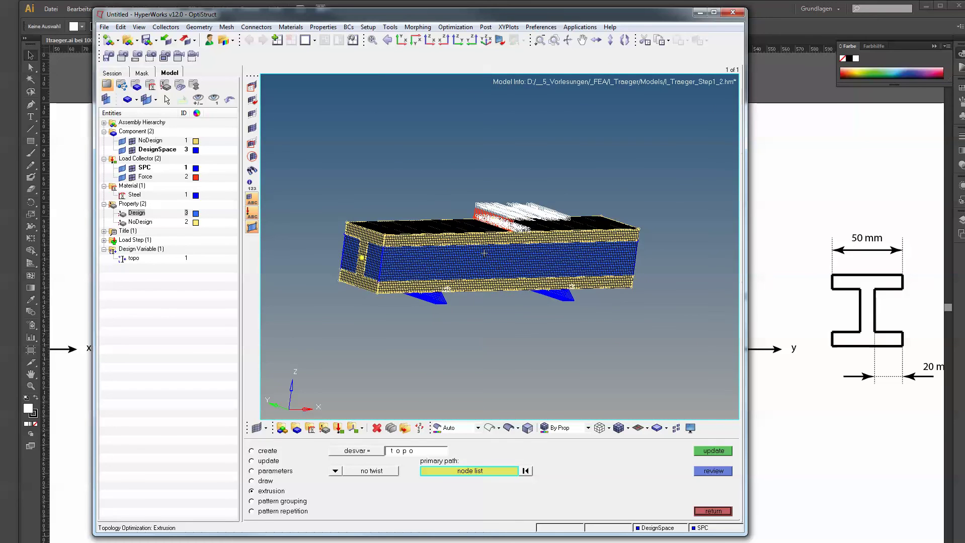
{"action": "left_click_drag", "start_coordinate": [491, 265], "coordinate": [417, 307], "text": "ctrl"}
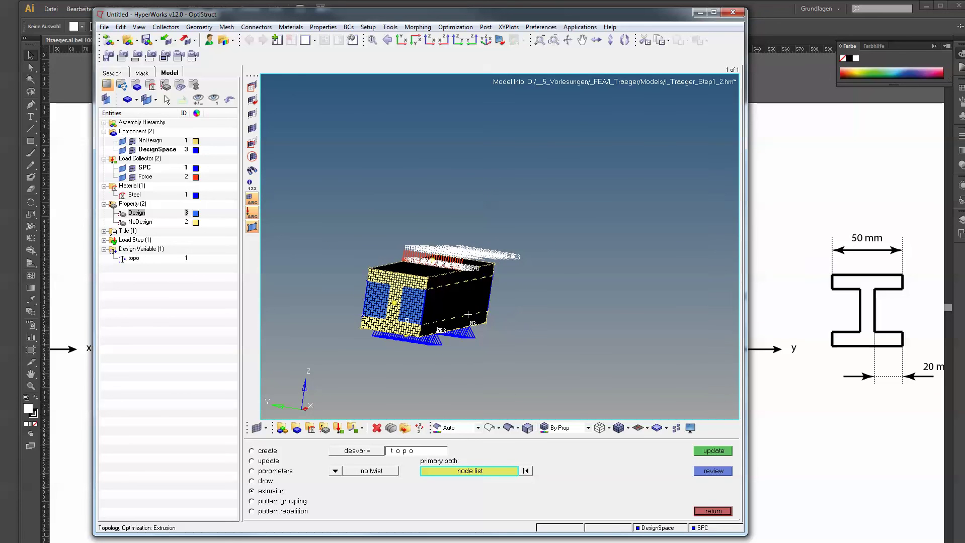
Define the no-twist extrusion path of the topo design variable from four nodes along the lower edges of the end-face design areas, and update it.
{"action": "scroll", "coordinate": [413, 305], "scroll_direction": "up", "scroll_amount": 5}
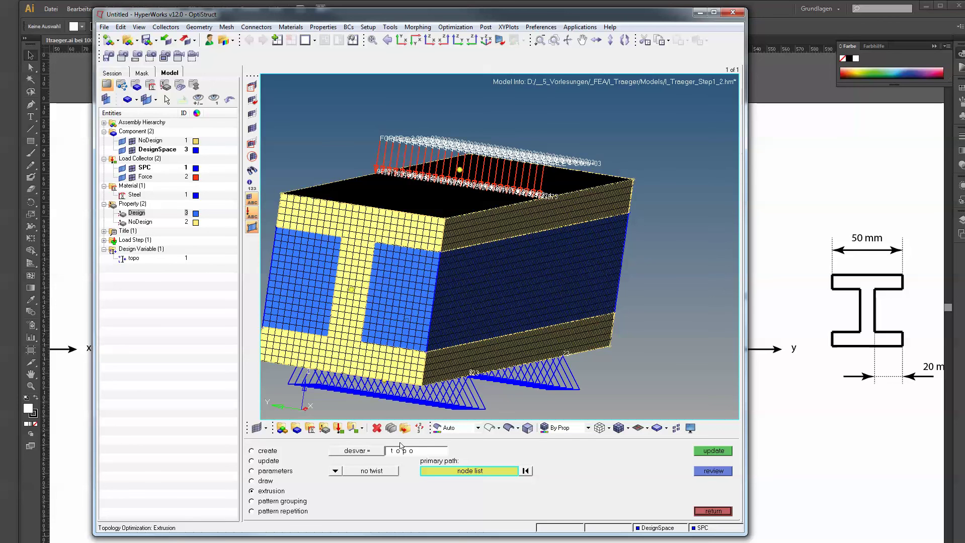
{"action": "scroll", "coordinate": [374, 336], "scroll_direction": "up", "scroll_amount": 3}
{"action": "right_click_drag", "start_coordinate": [375, 336], "coordinate": [463, 341], "text": "ctrl"}
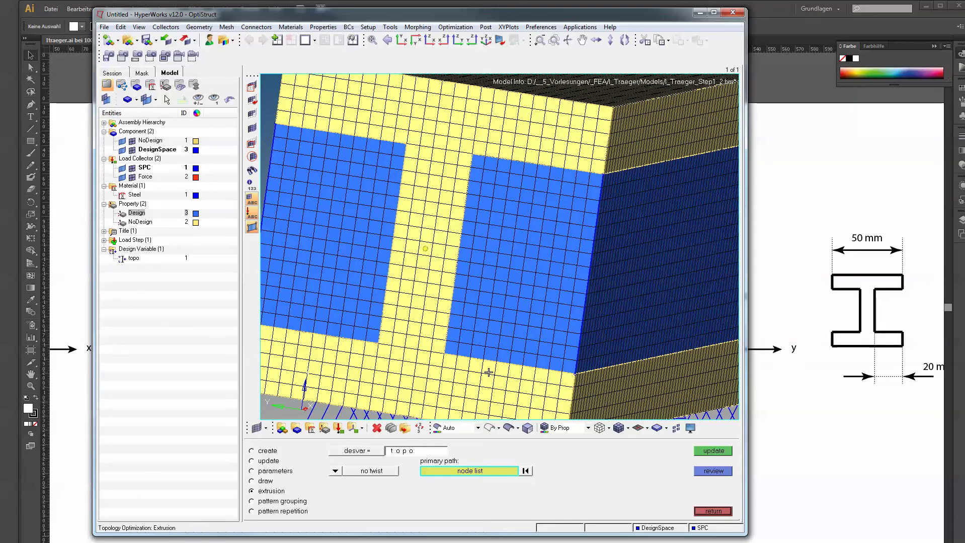
{"action": "left_click", "coordinate": [574, 374]}
{"action": "left_click", "coordinate": [443, 353]}
{"action": "left_click", "coordinate": [379, 343]}
{"action": "right_click_drag", "start_coordinate": [373, 339], "coordinate": [445, 352], "text": "ctrl"}
{"action": "left_click", "coordinate": [332, 335]}
{"action": "left_click_drag", "start_coordinate": [342, 337], "coordinate": [450, 348], "text": "ctrl"}
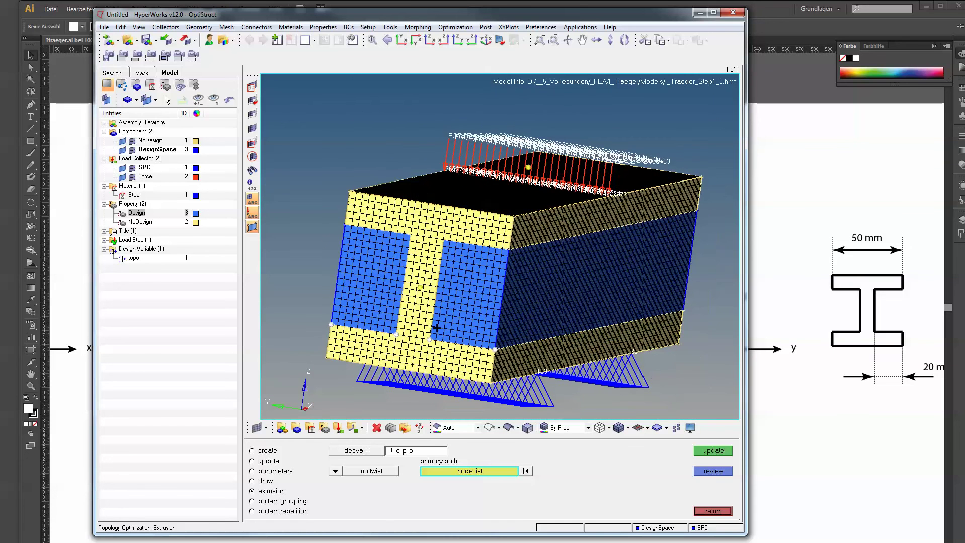
{"action": "left_click", "coordinate": [707, 456]}
{"action": "left_click", "coordinate": [721, 511]}
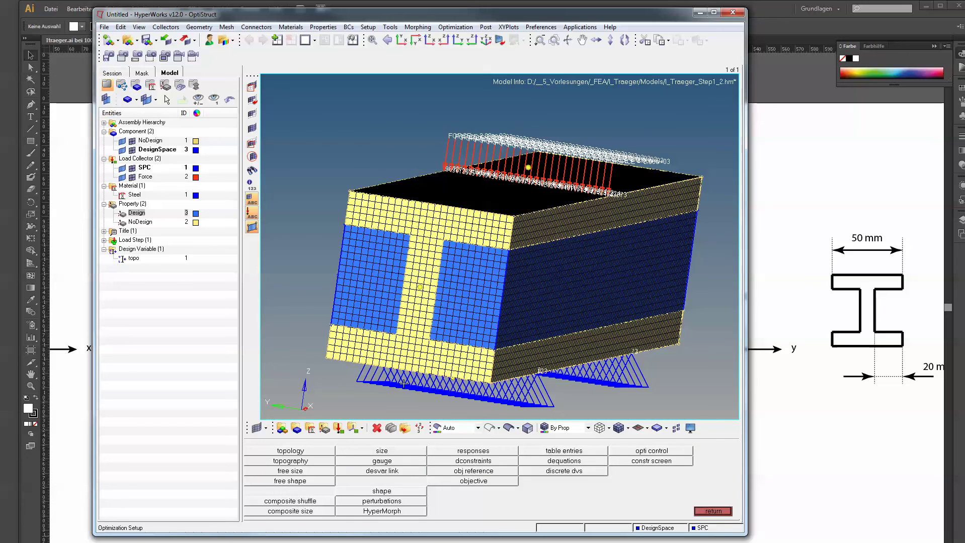
Save the model under the new name I_Traeger_Step1_2_extrusion.hm.
{"action": "left_click", "coordinate": [105, 27]}
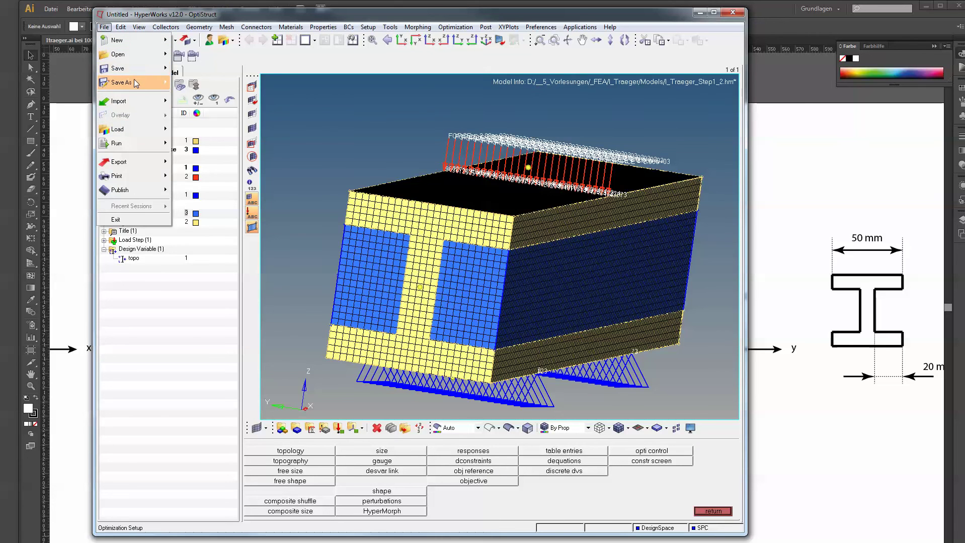
{"action": "mouse_move", "coordinate": [141, 82]}
{"action": "left_click", "coordinate": [190, 112]}
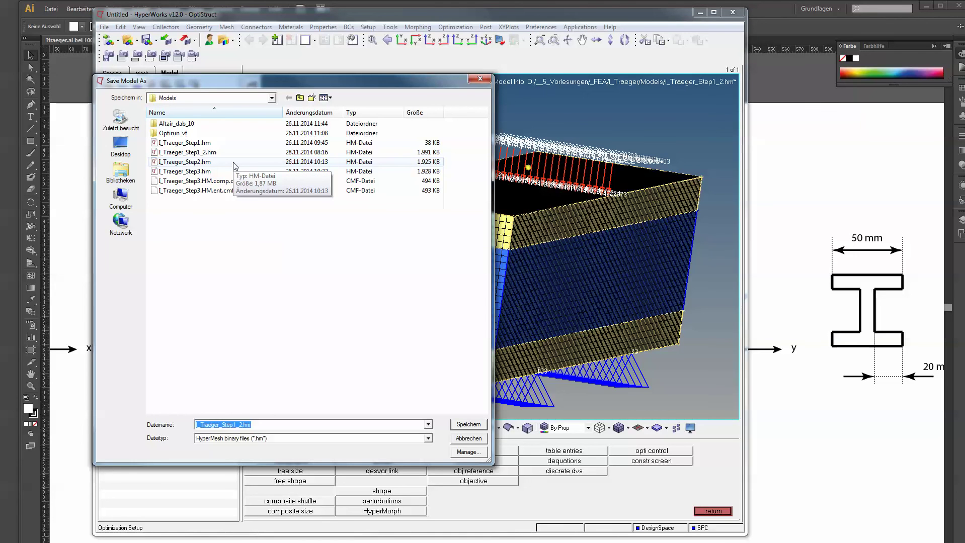
{"action": "key", "text": "Right"}
{"action": "type", "text": "_extrusion"}
{"action": "key", "text": "Return"}
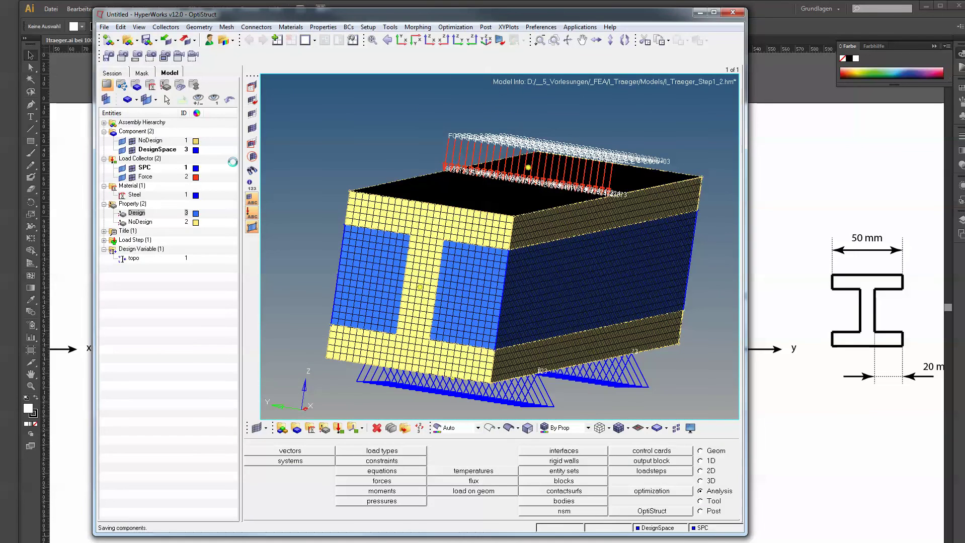
Create a total volumefrac optimization response named vf and expand the optimization responses in the model tree.
{"action": "left_click", "coordinate": [653, 491]}
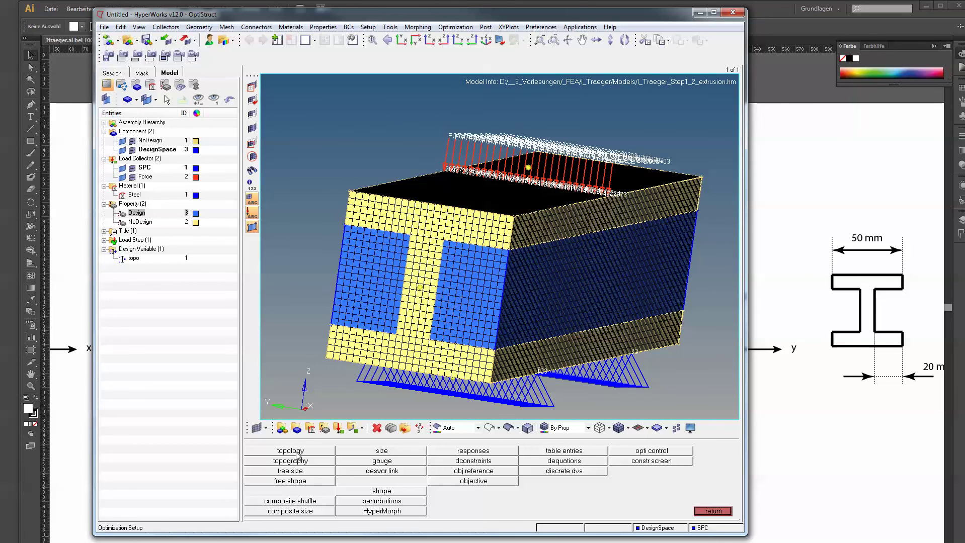
{"action": "left_click", "coordinate": [474, 451]}
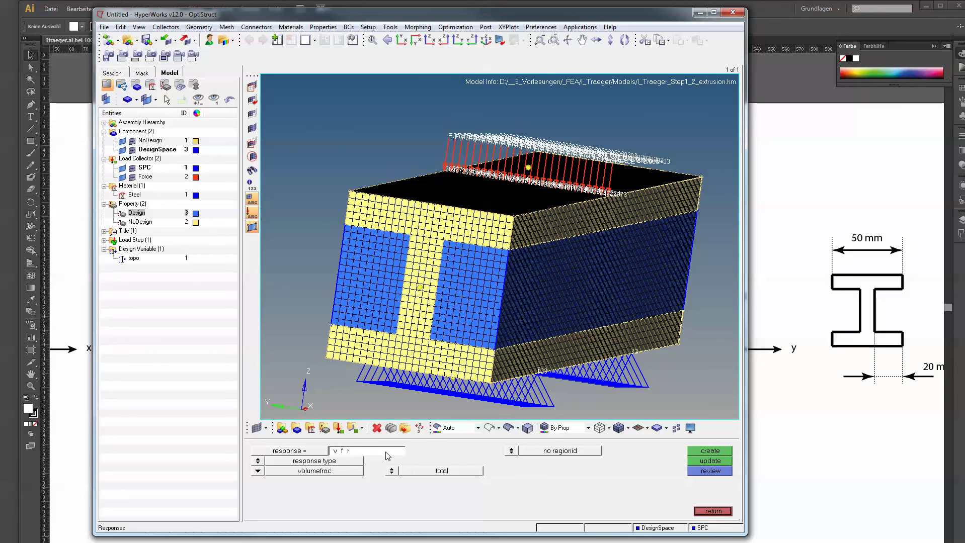
{"action": "double_click", "coordinate": [346, 454]}
{"action": "key", "text": "BackSpace"}
{"action": "left_click", "coordinate": [263, 472]}
{"action": "left_click", "coordinate": [292, 491]}
{"action": "left_click", "coordinate": [709, 452]}
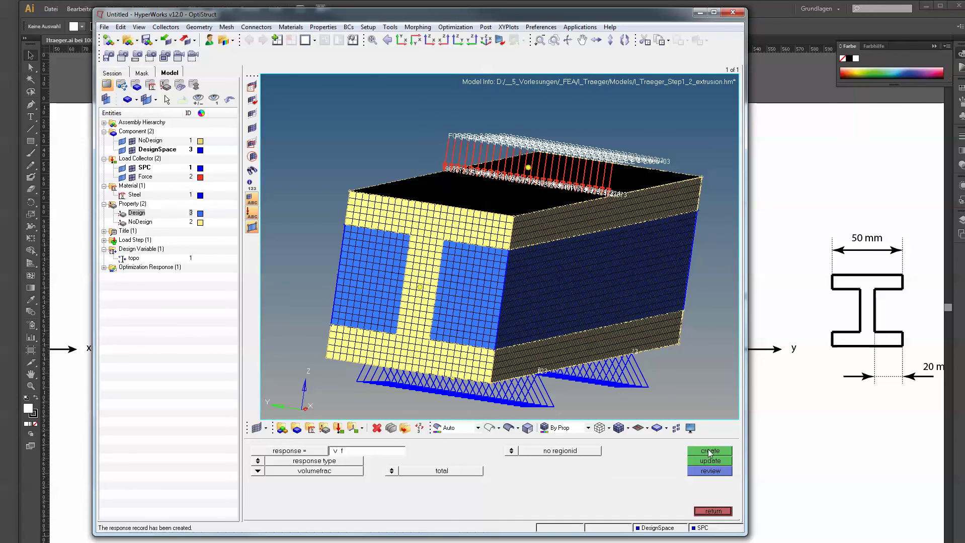
{"action": "left_click", "coordinate": [103, 267]}
Create a second total optimization response of type compliance, named compliance.
{"action": "left_click", "coordinate": [363, 451]}
{"action": "type", "text": "comp"}
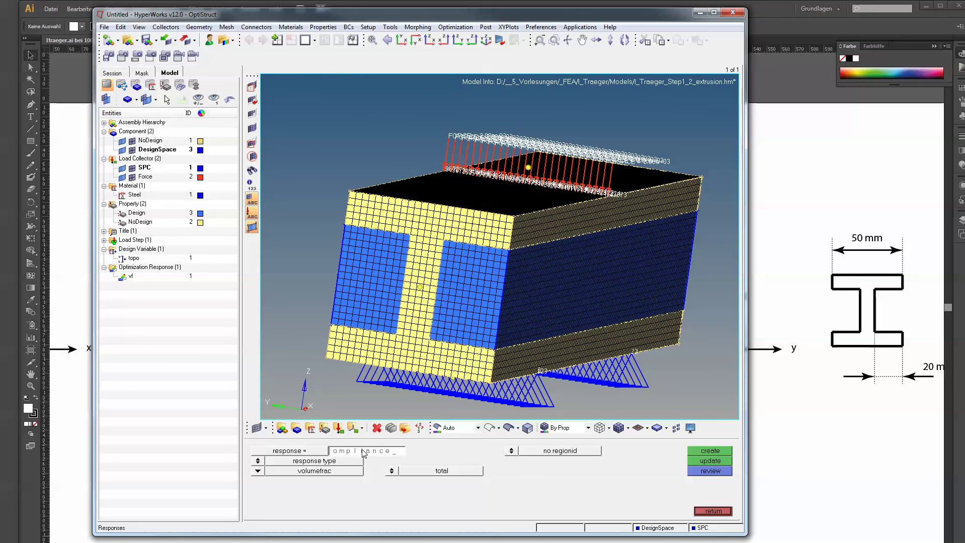
{"action": "type", "text": "liance"}
{"action": "left_click", "coordinate": [272, 471]}
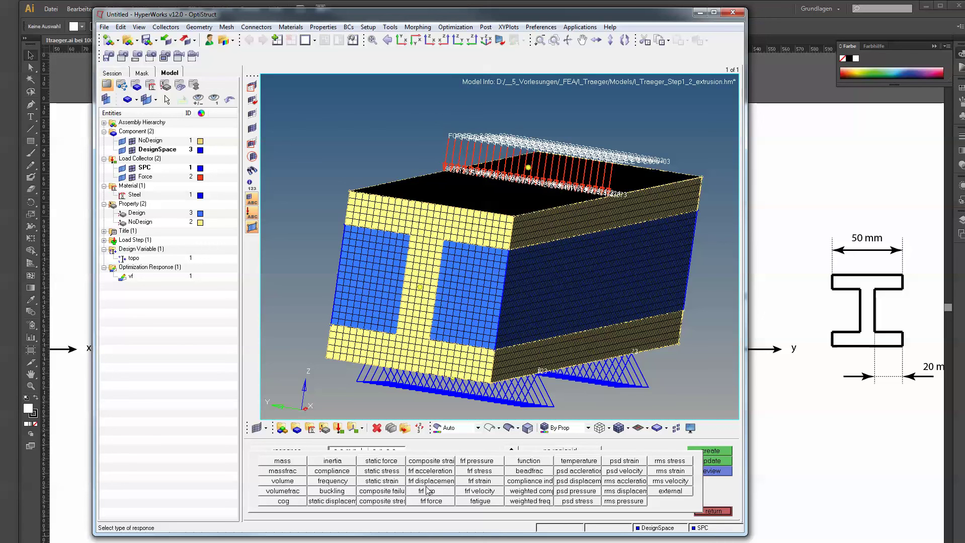
{"action": "left_click", "coordinate": [345, 471]}
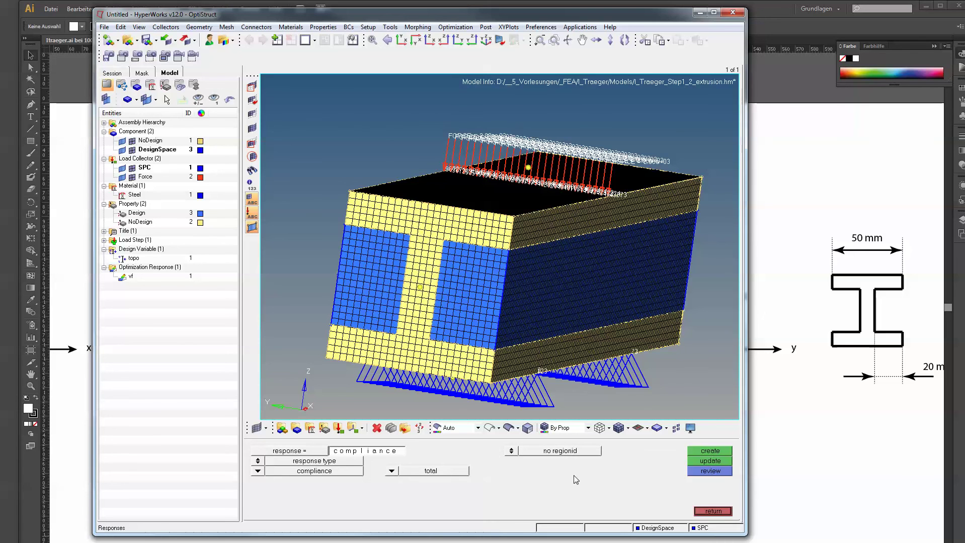
{"action": "left_click", "coordinate": [707, 452]}
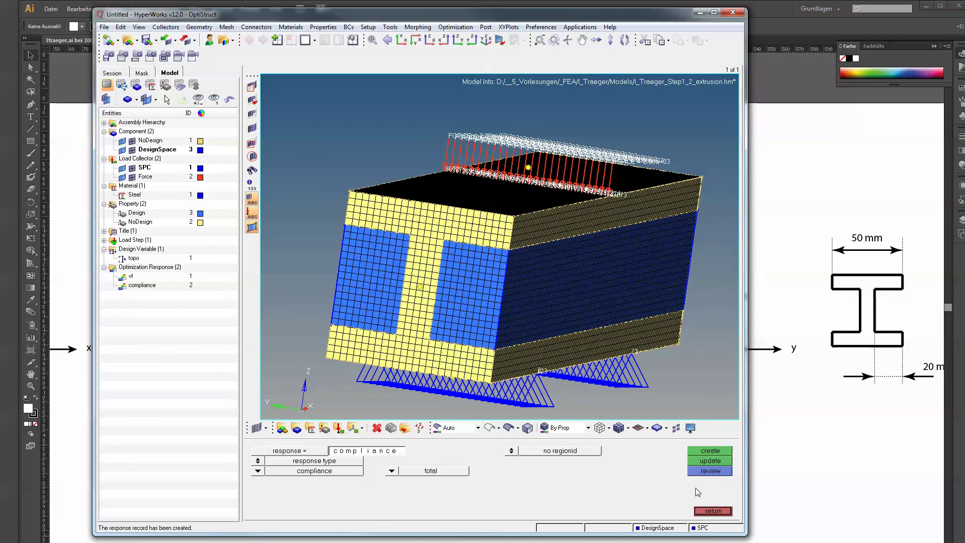
{"action": "left_click", "coordinate": [713, 512]}
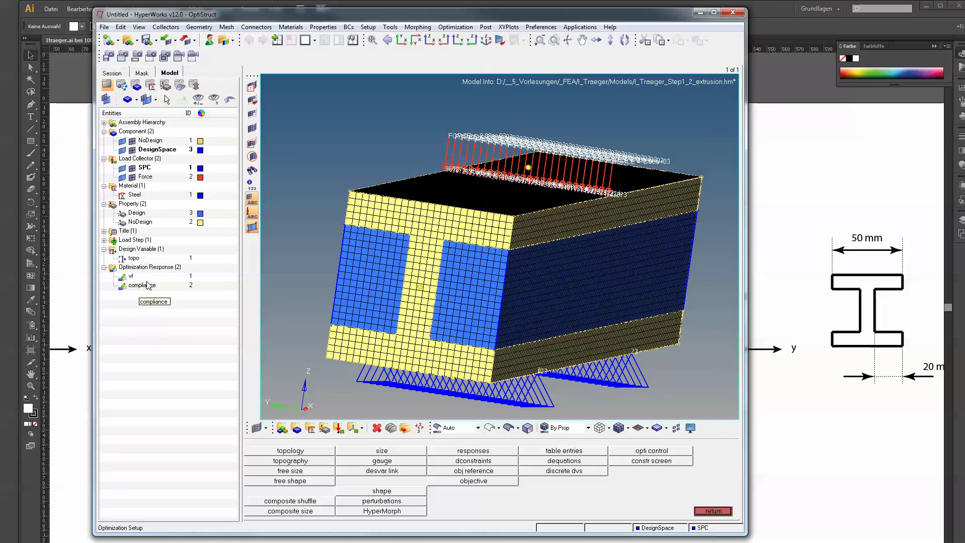
Create an objective that minimizes the compliance response for the load step, and expand the objective entry in the model tree.
{"action": "left_click", "coordinate": [473, 483]}
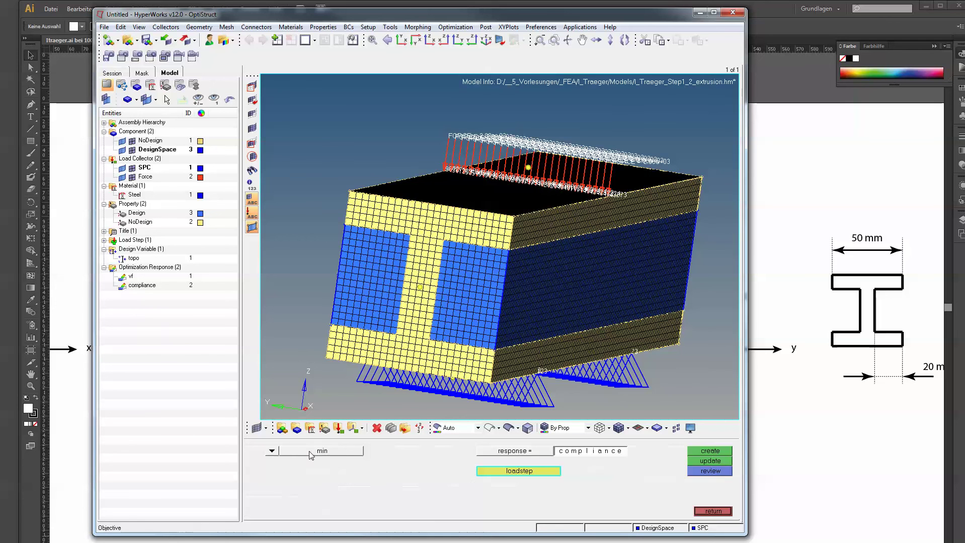
{"action": "left_click", "coordinate": [270, 451]}
{"action": "left_click", "coordinate": [289, 465]}
{"action": "left_click", "coordinate": [513, 451]}
{"action": "left_click", "coordinate": [277, 461]}
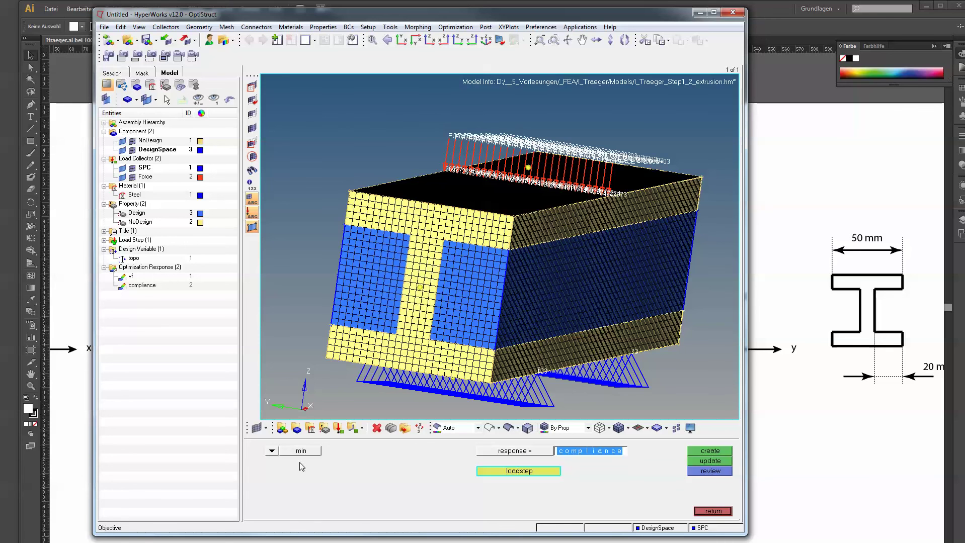
{"action": "left_click", "coordinate": [500, 472]}
{"action": "left_click", "coordinate": [268, 456]}
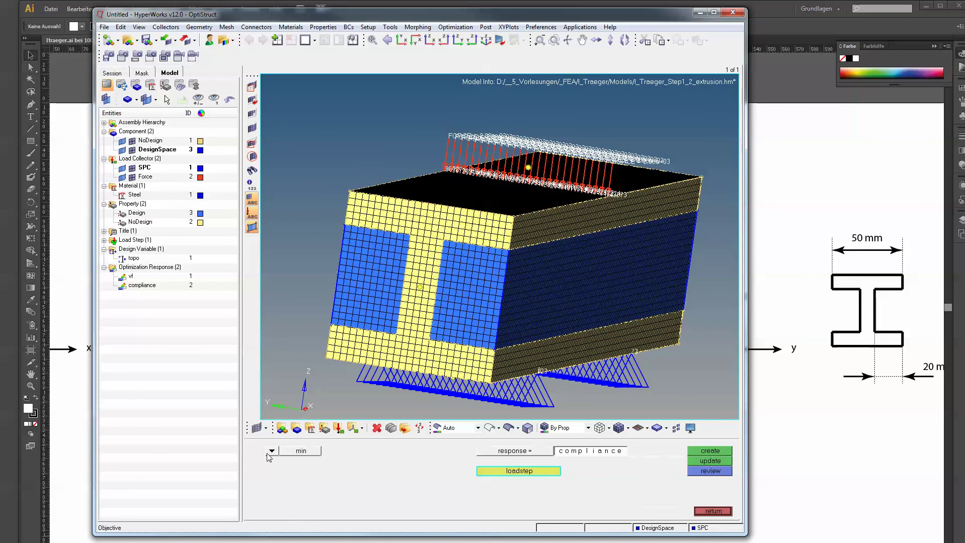
{"action": "left_click", "coordinate": [709, 451]}
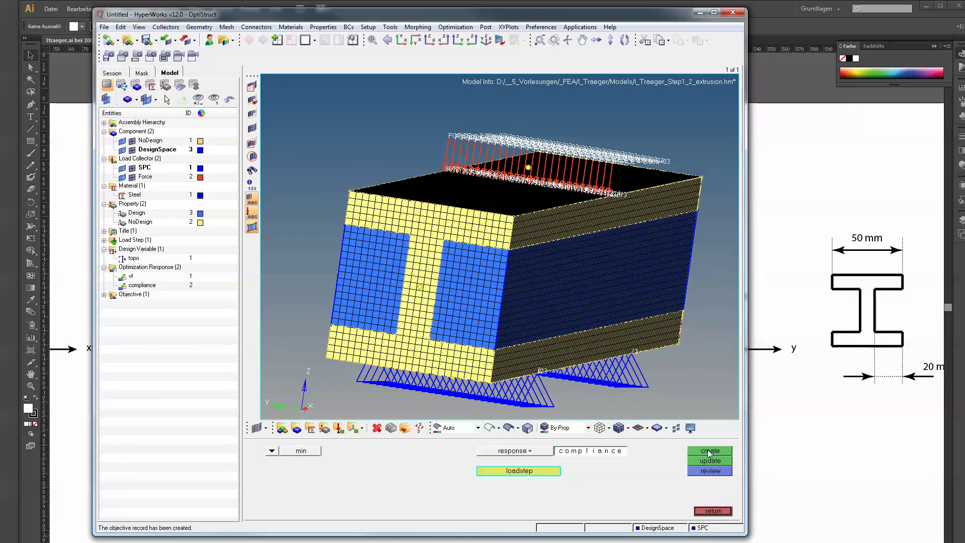
{"action": "left_click", "coordinate": [104, 295]}
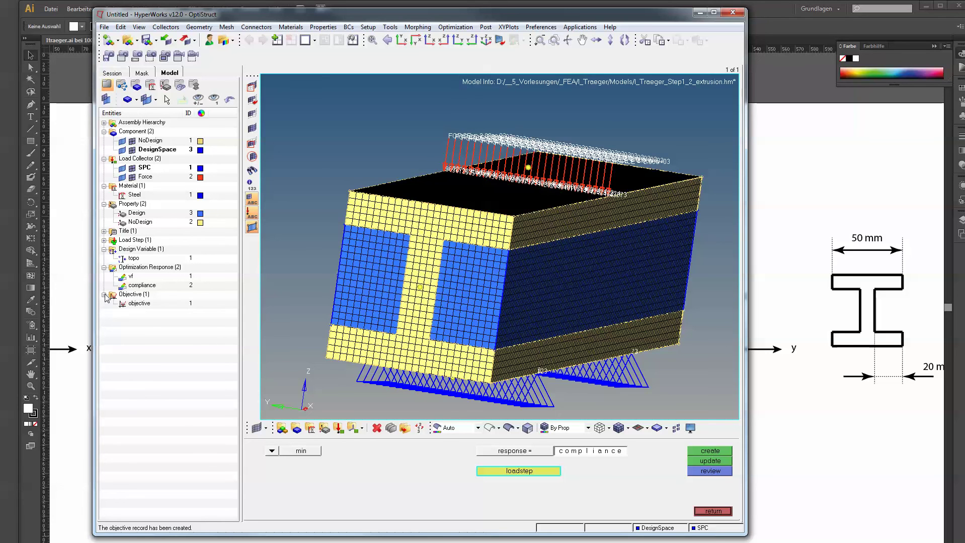
{"action": "left_click", "coordinate": [713, 512]}
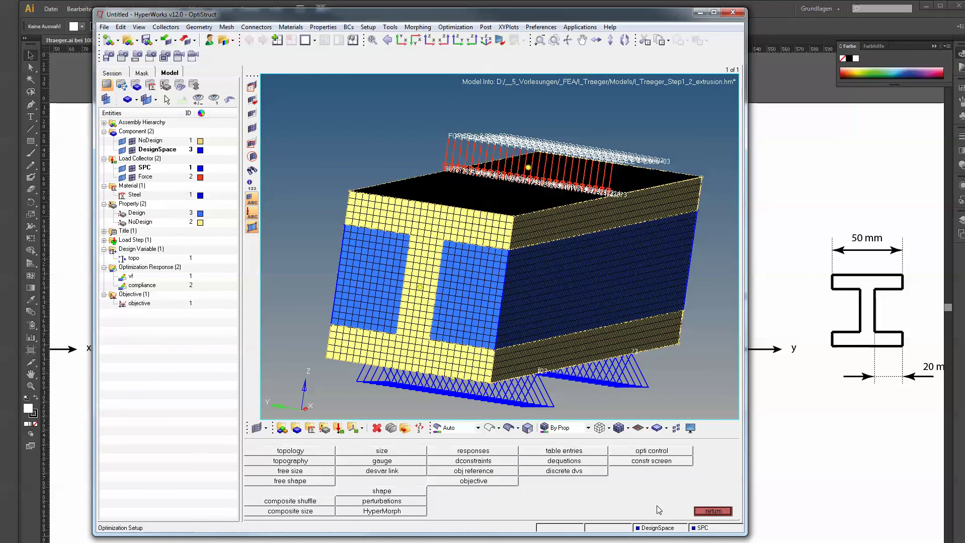
Create the optimization constraint vf01 on response vf with an upper bound of 0.100, and list it in the model tree.
{"action": "left_click", "coordinate": [500, 460]}
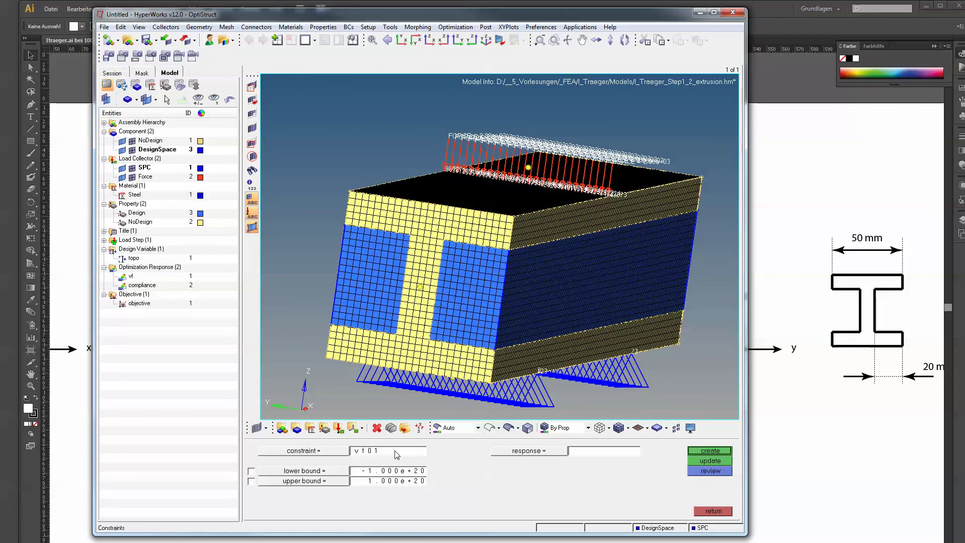
{"action": "left_click", "coordinate": [251, 483]}
{"action": "left_click", "coordinate": [406, 481]}
{"action": "type", "text": "0.100"}
{"action": "left_click", "coordinate": [529, 453]}
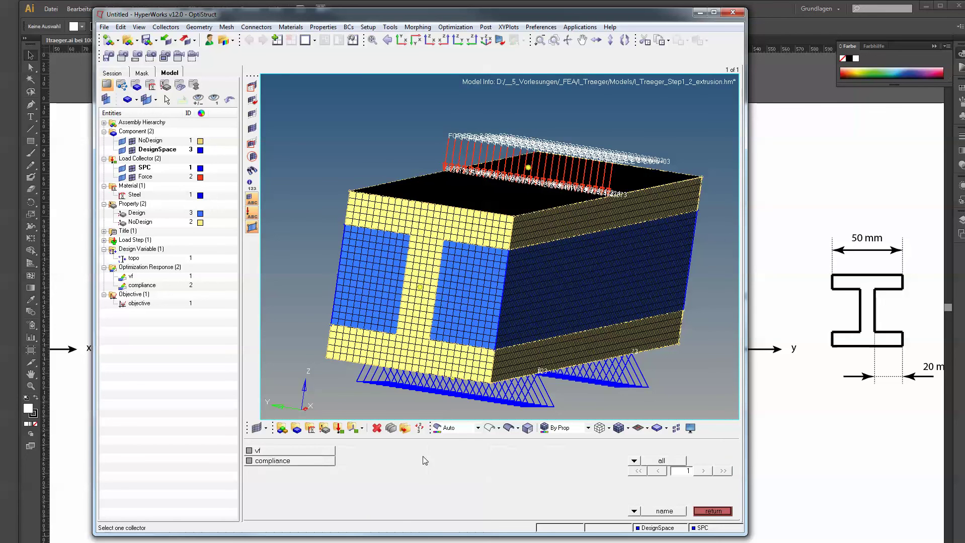
{"action": "left_click", "coordinate": [318, 452]}
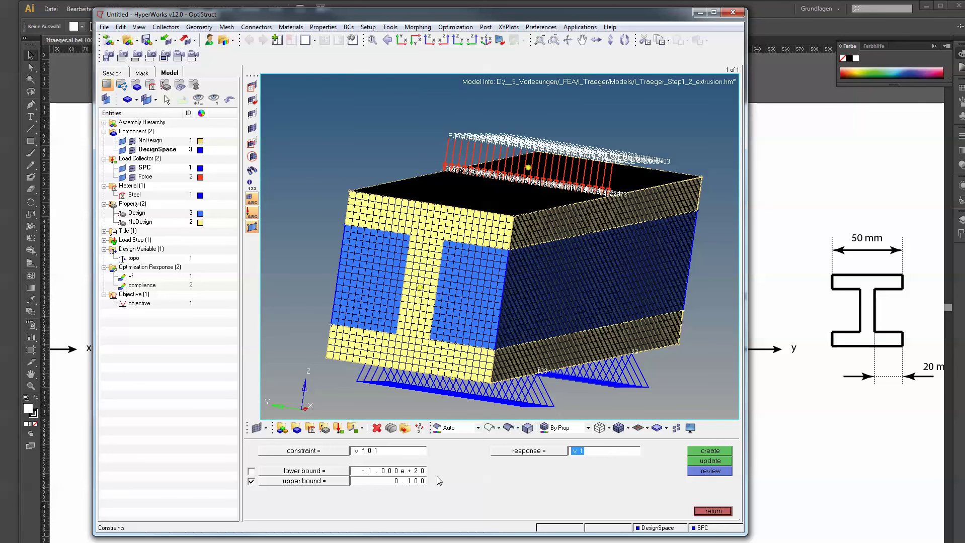
{"action": "left_click", "coordinate": [692, 452]}
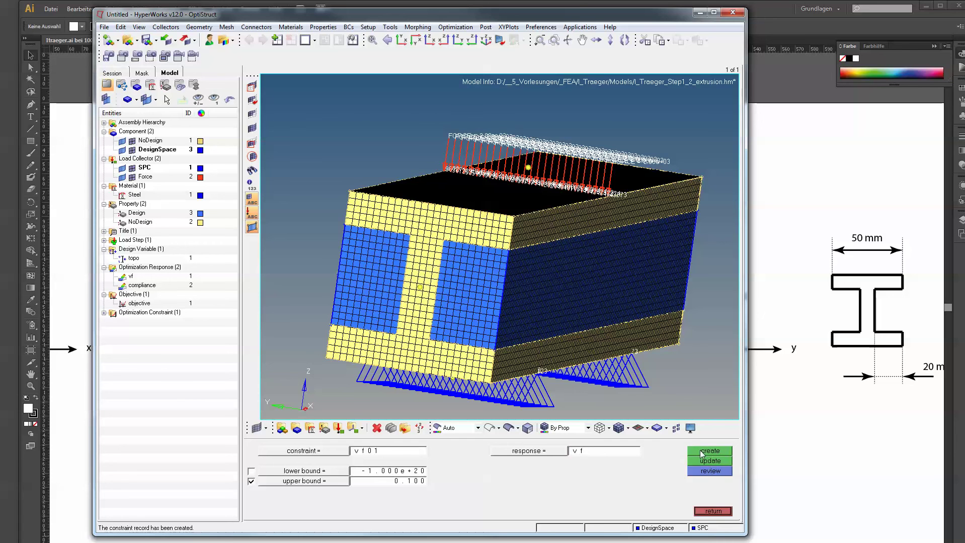
{"action": "left_click", "coordinate": [105, 313]}
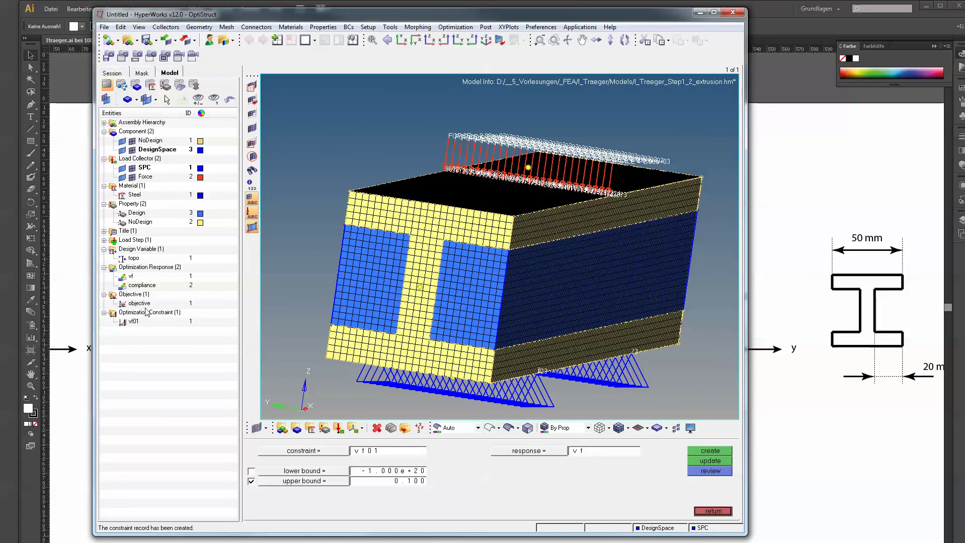
{"action": "left_click", "coordinate": [716, 512]}
Run the optimization of I_Traeger_Step1_2_extrusion.fem in OptiStruct with -nproc 4 and open its results in HyperView.
{"action": "left_click", "coordinate": [714, 512]}
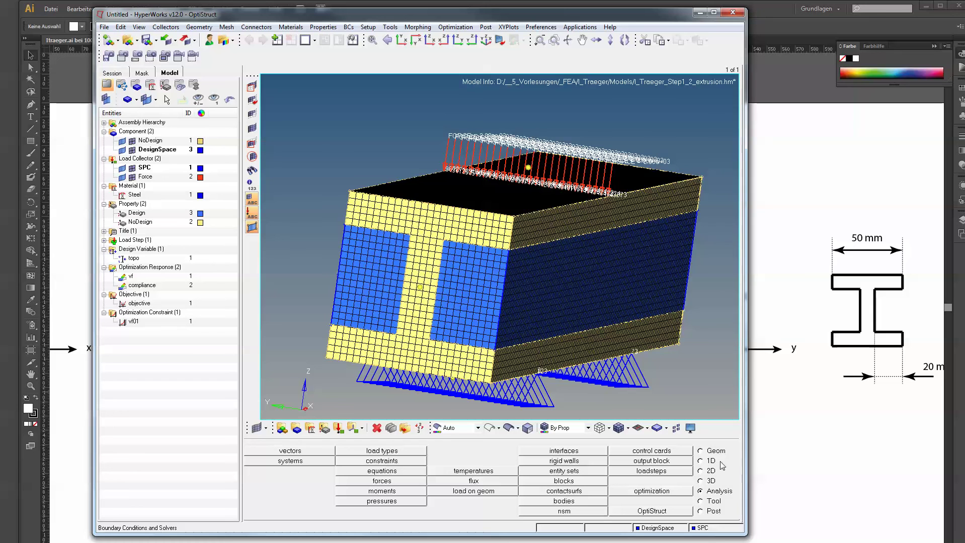
{"action": "left_click", "coordinate": [663, 512]}
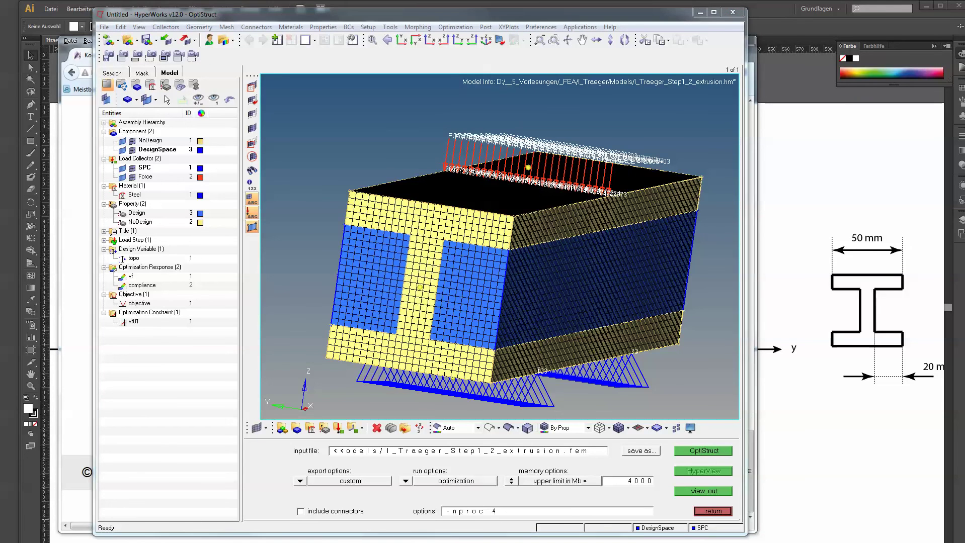
{"action": "left_click", "coordinate": [699, 473]}
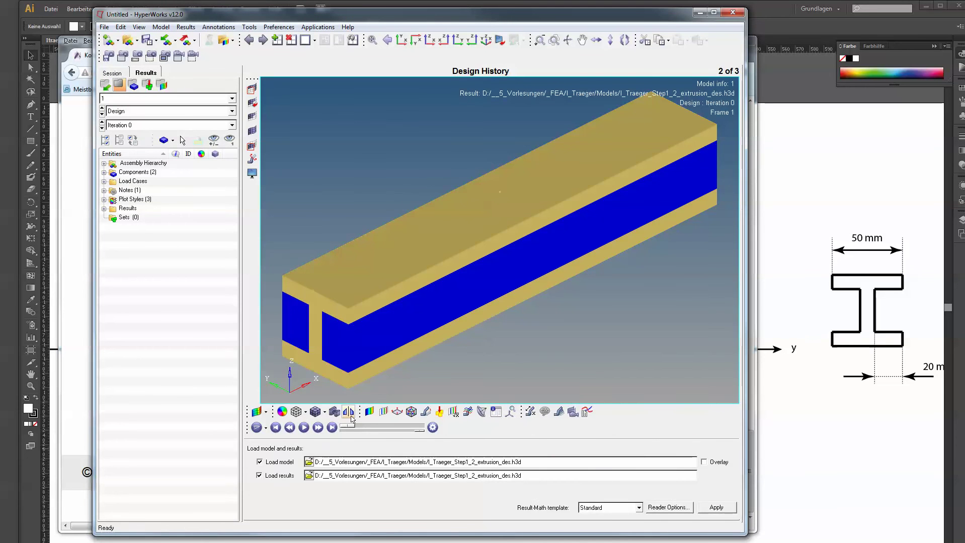
Contour the element densities on the beam and show the results of iteration 21.
{"action": "left_click", "coordinate": [370, 412]}
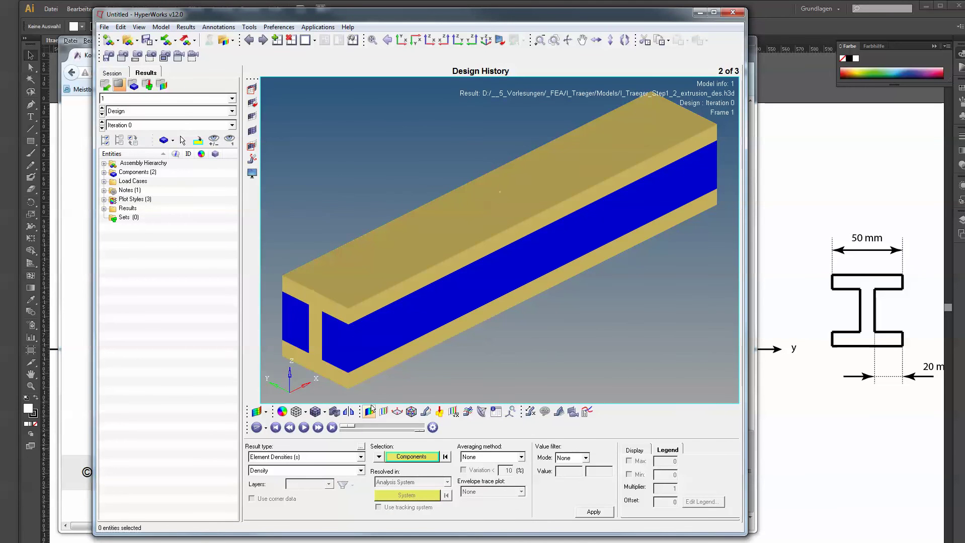
{"action": "left_click", "coordinate": [593, 512]}
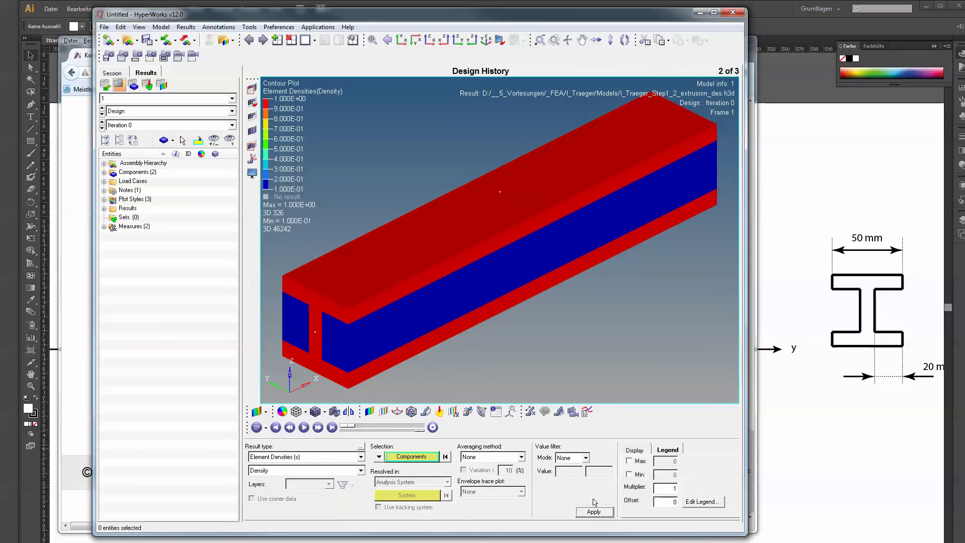
{"action": "left_click", "coordinate": [216, 126]}
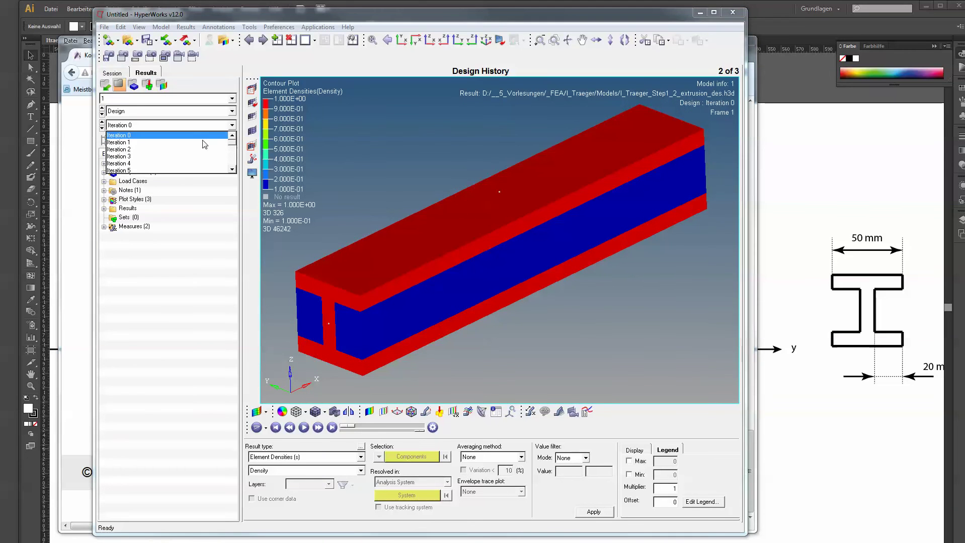
{"action": "left_click", "coordinate": [191, 163]}
Create an iso plot of element densities above about 0.51 and inspect the rib structure between the flanges from both sides.
{"action": "left_click_drag", "start_coordinate": [490, 362], "coordinate": [381, 414], "text": "ctrl"}
{"action": "left_click", "coordinate": [382, 413]}
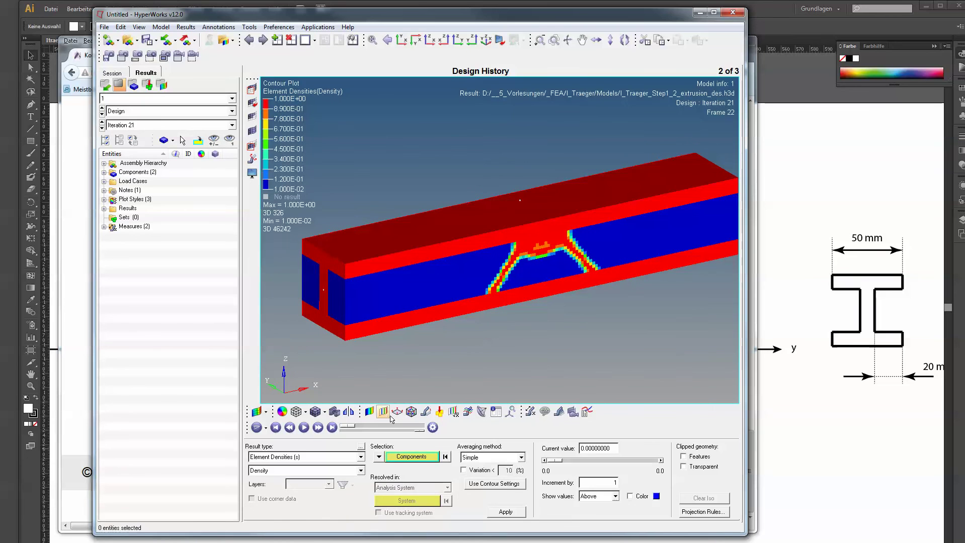
{"action": "left_click", "coordinate": [506, 512]}
{"action": "left_click_drag", "start_coordinate": [600, 465], "coordinate": [604, 463]}
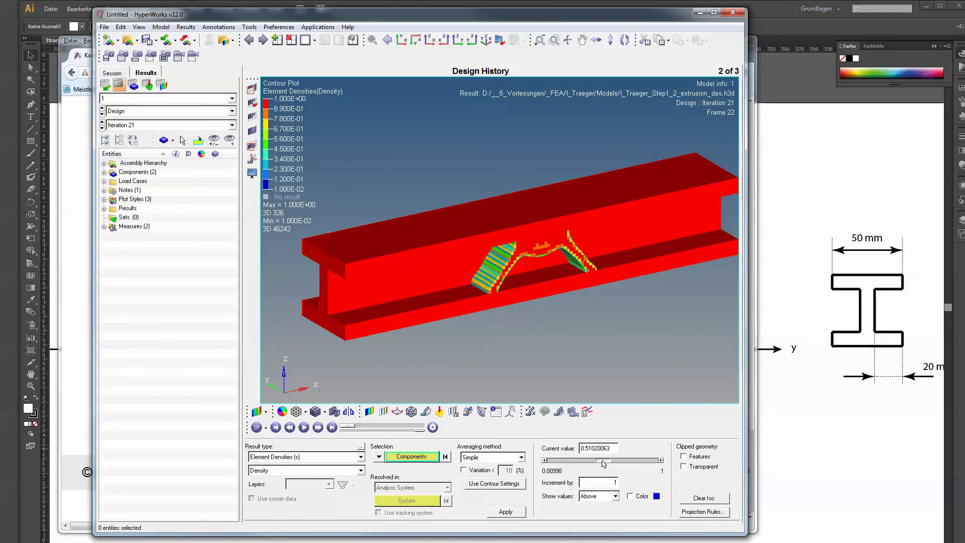
{"action": "left_click_drag", "start_coordinate": [578, 352], "coordinate": [567, 279], "text": "ctrl"}
{"action": "scroll", "coordinate": [557, 306], "scroll_direction": "up", "scroll_amount": 3}
{"action": "scroll", "coordinate": [535, 309], "scroll_direction": "down", "scroll_amount": 2}
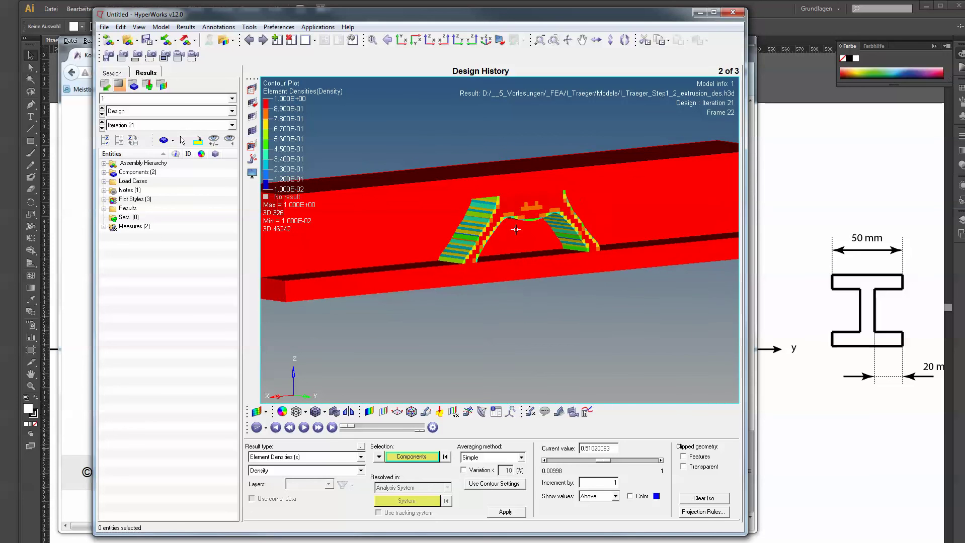